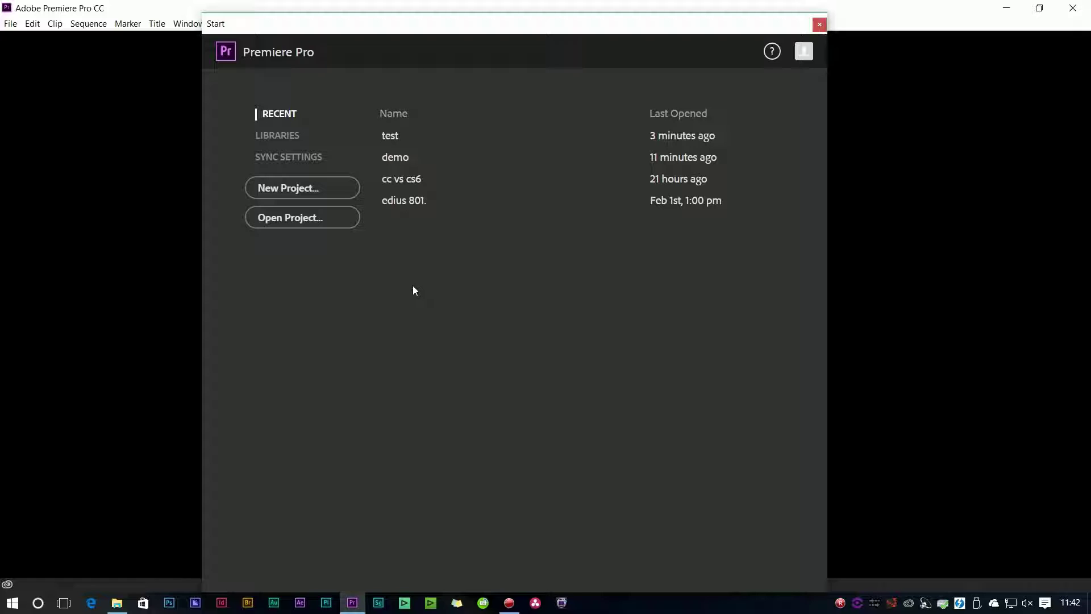
Open the recent project "demo" and enlarge the Link Media dialog to show more of the missing clips.
{"action": "left_click", "coordinate": [401, 158]}
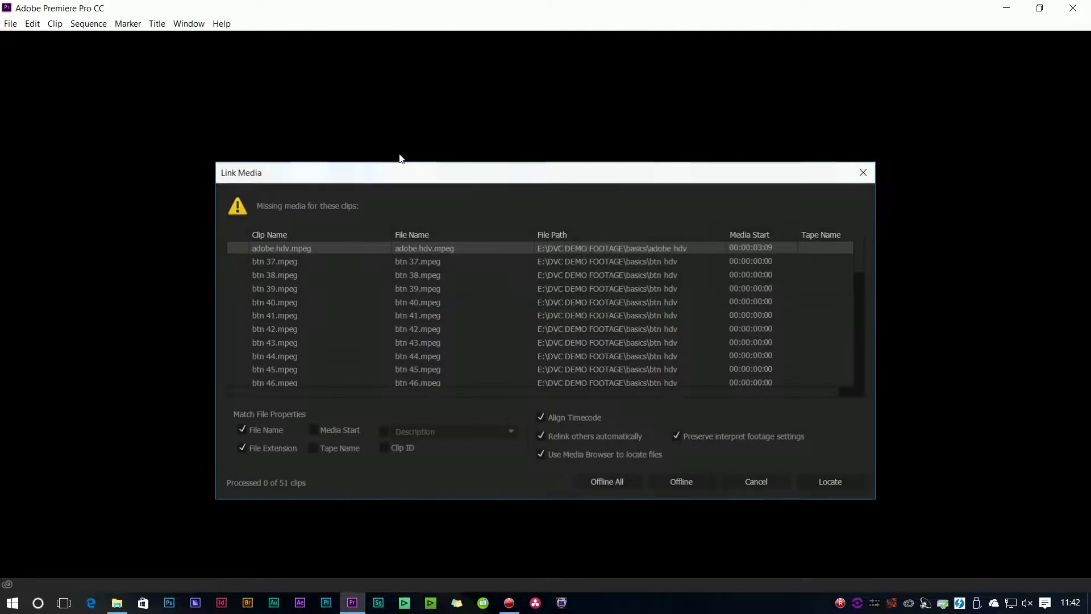
{"action": "left_click_drag", "start_coordinate": [431, 178], "coordinate": [387, 44]}
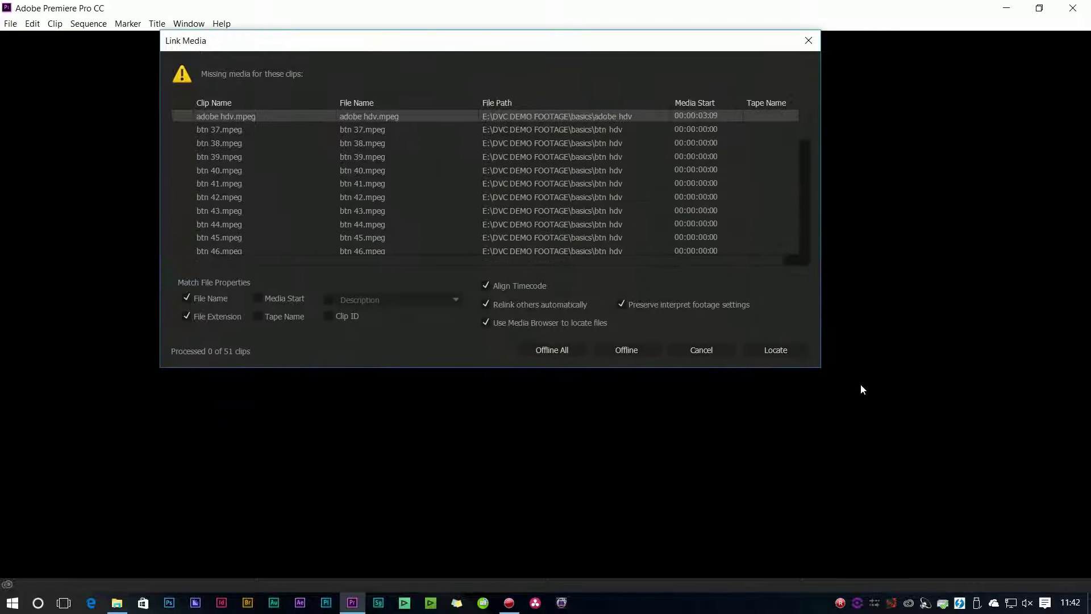
{"action": "left_click_drag", "start_coordinate": [818, 368], "coordinate": [924, 480]}
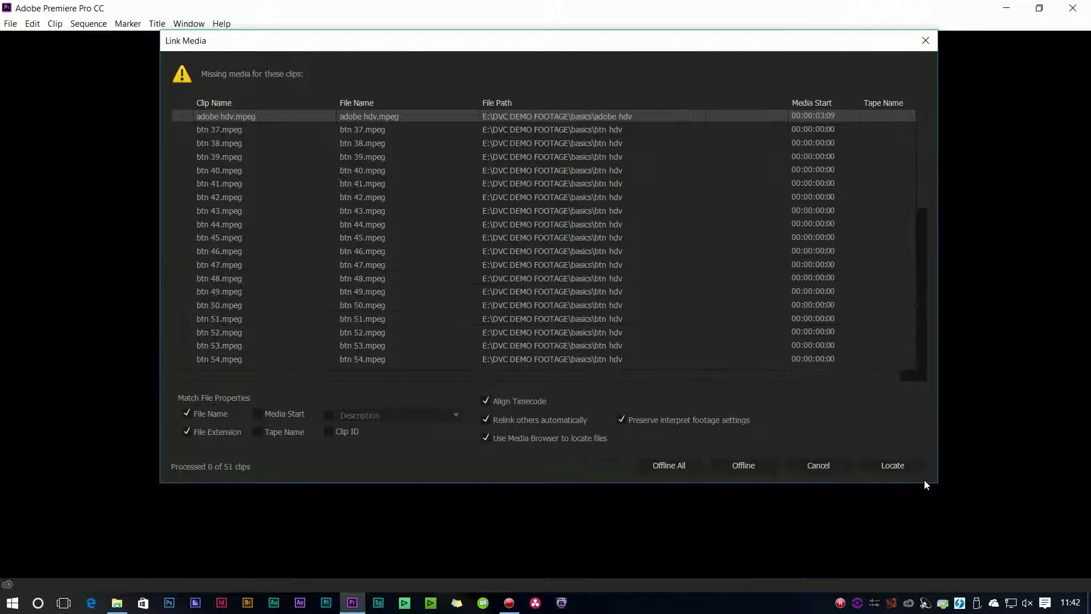
Check the DVC DEMO FOOTAGE-changed folder on drive E: in File Explorer, and return to Premiere Pro to review the missing clips' file paths.
{"action": "left_click", "coordinate": [120, 607]}
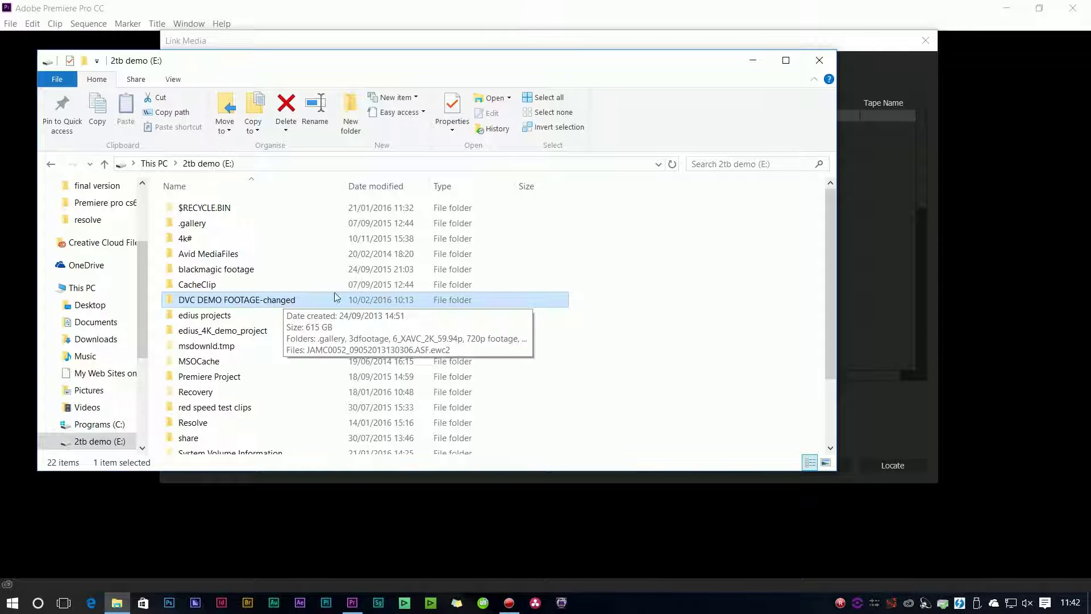
{"action": "left_click", "coordinate": [708, 43]}
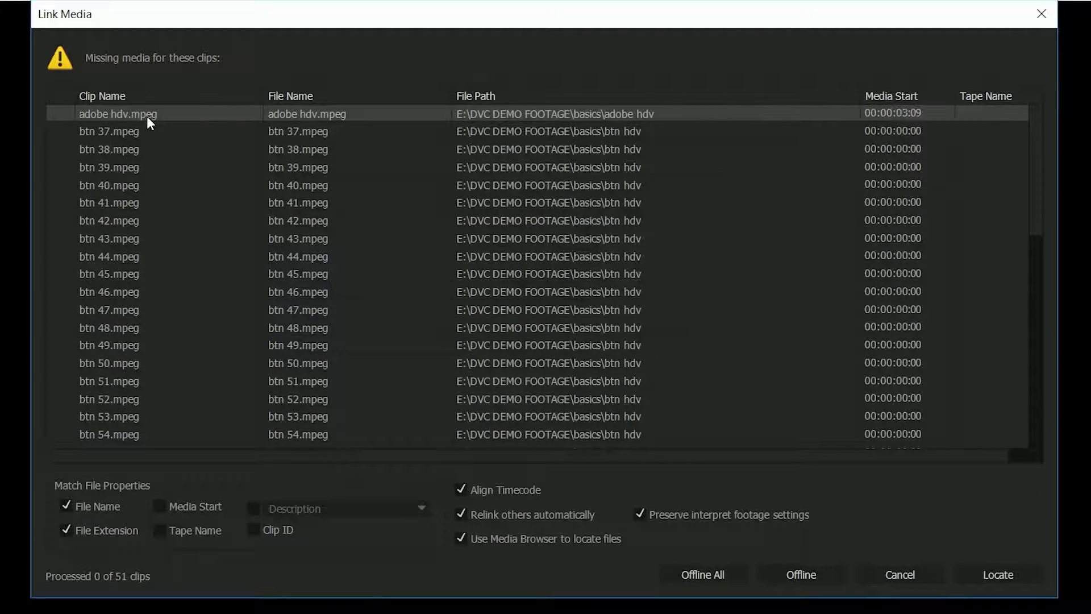
{"action": "scroll", "coordinate": [1015, 264], "scroll_direction": "down", "scroll_amount": 4}
{"action": "scroll", "coordinate": [1015, 264], "scroll_direction": "down", "scroll_amount": 7}
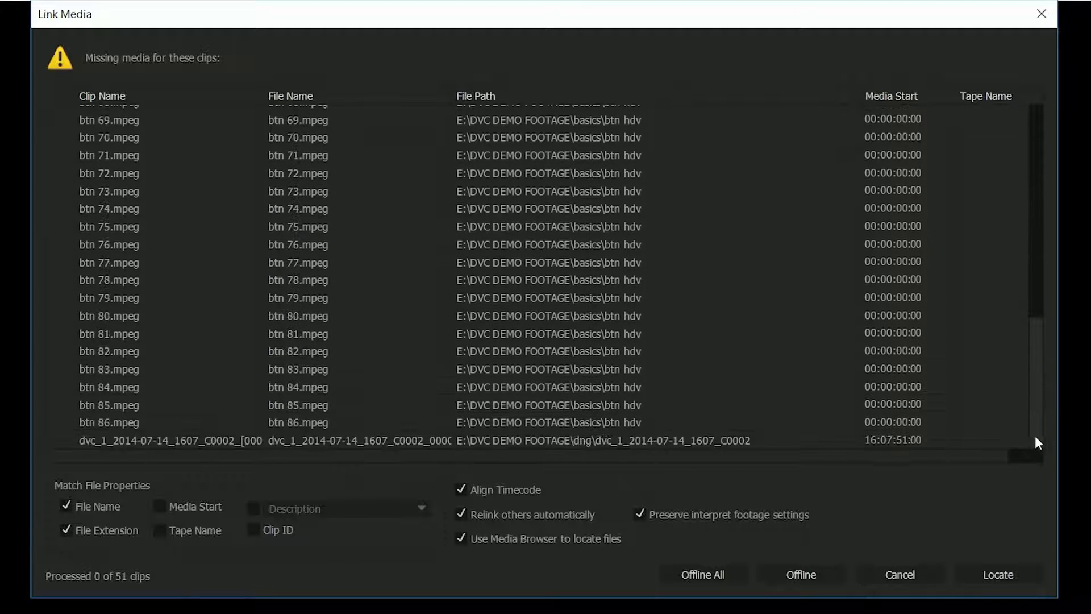
{"action": "left_click_drag", "start_coordinate": [1039, 443], "coordinate": [1036, 128]}
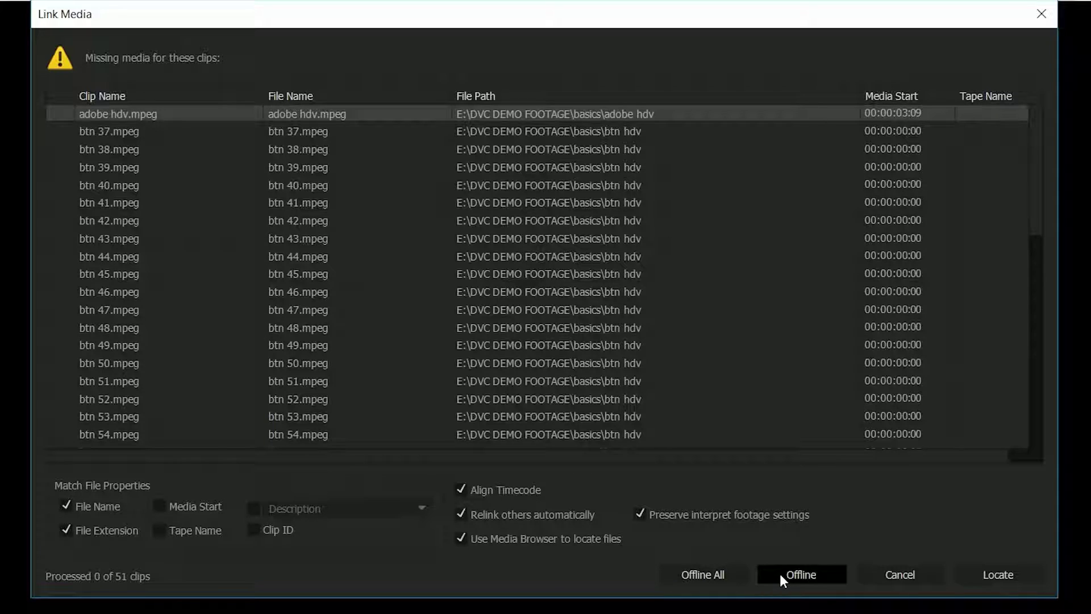
Set only the missing clip adobe hdv.mpeg offline in the Link Media dialog.
{"action": "left_click", "coordinate": [721, 574]}
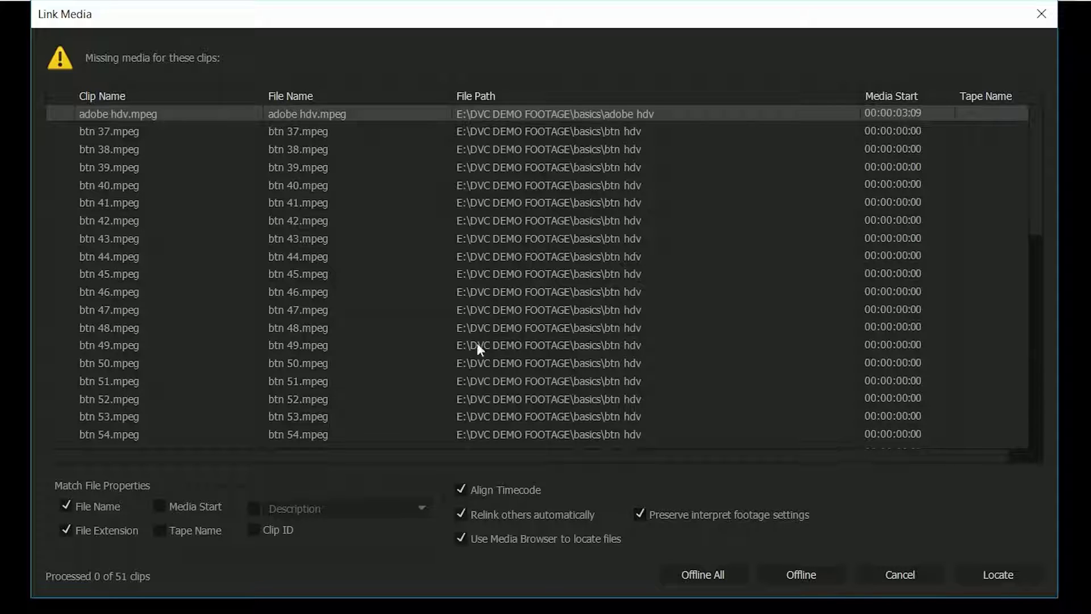
{"action": "mouse_move", "coordinate": [293, 12]}
{"action": "left_mouse_down"}
{"action": "mouse_move", "coordinate": [265, 23]}
{"action": "mouse_move", "coordinate": [289, 21]}
{"action": "left_mouse_up"}
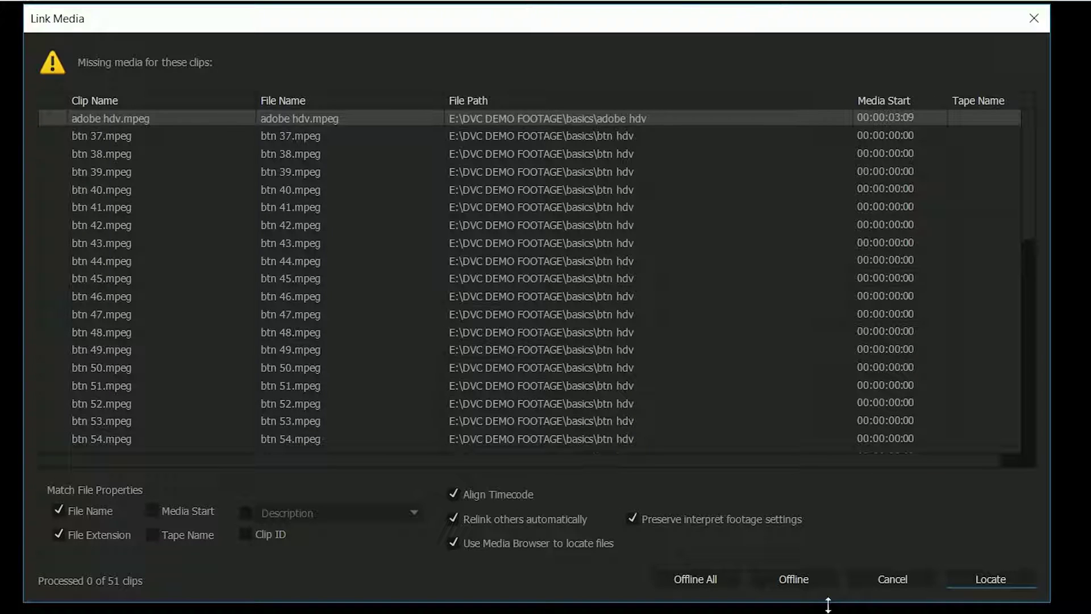
{"action": "left_click", "coordinate": [810, 580]}
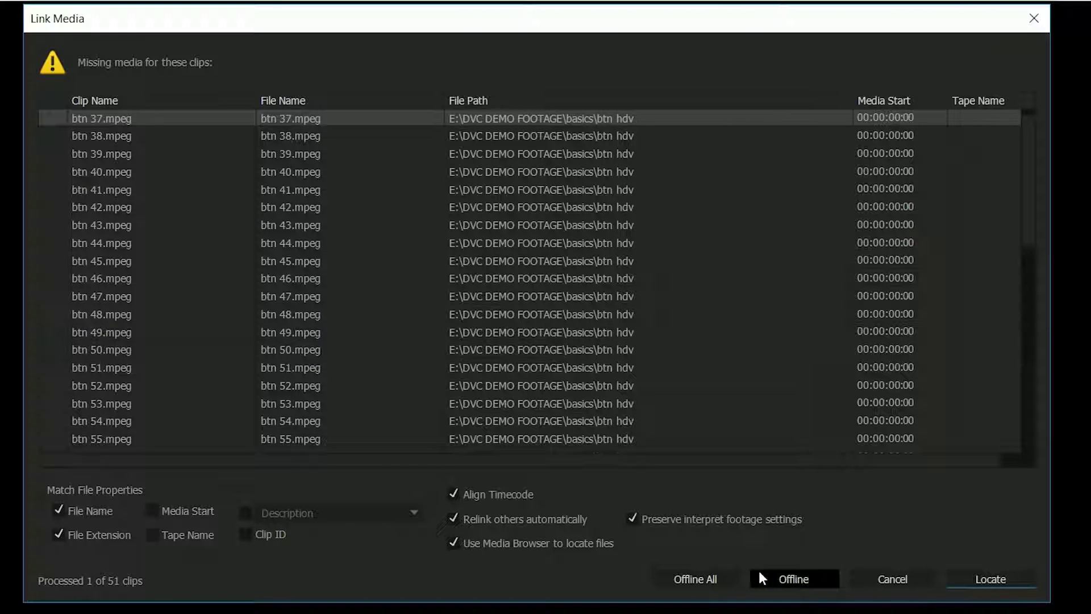
Start locating btn 37.mpeg and browse to the folder E:\DVC DEMO FOOTAGE-changed\basics\btn hdv.
{"action": "left_click", "coordinate": [991, 579]}
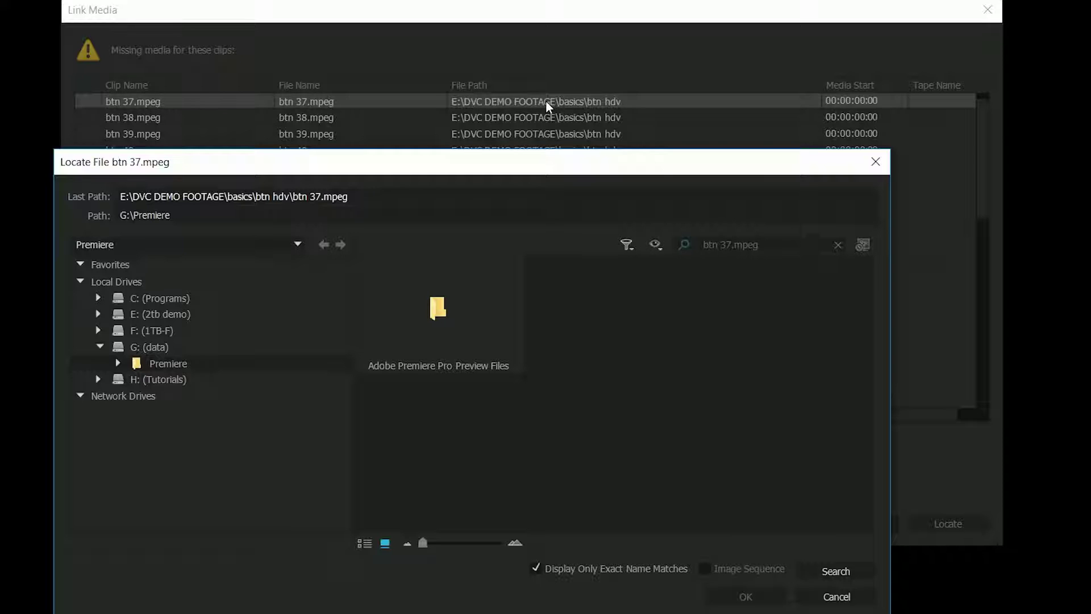
{"action": "left_click", "coordinate": [168, 315]}
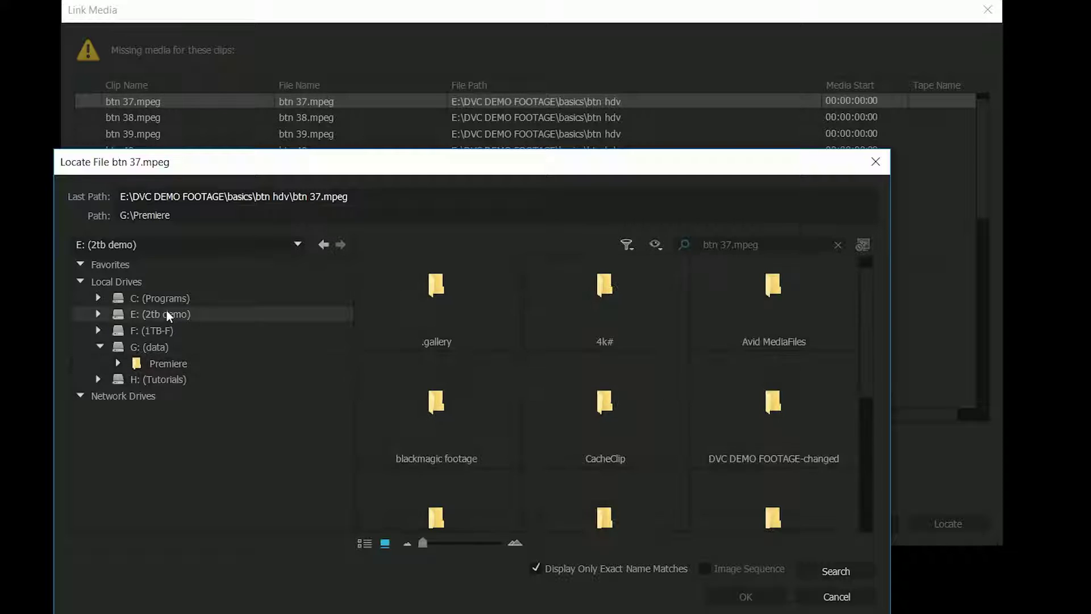
{"action": "double_click", "coordinate": [776, 417]}
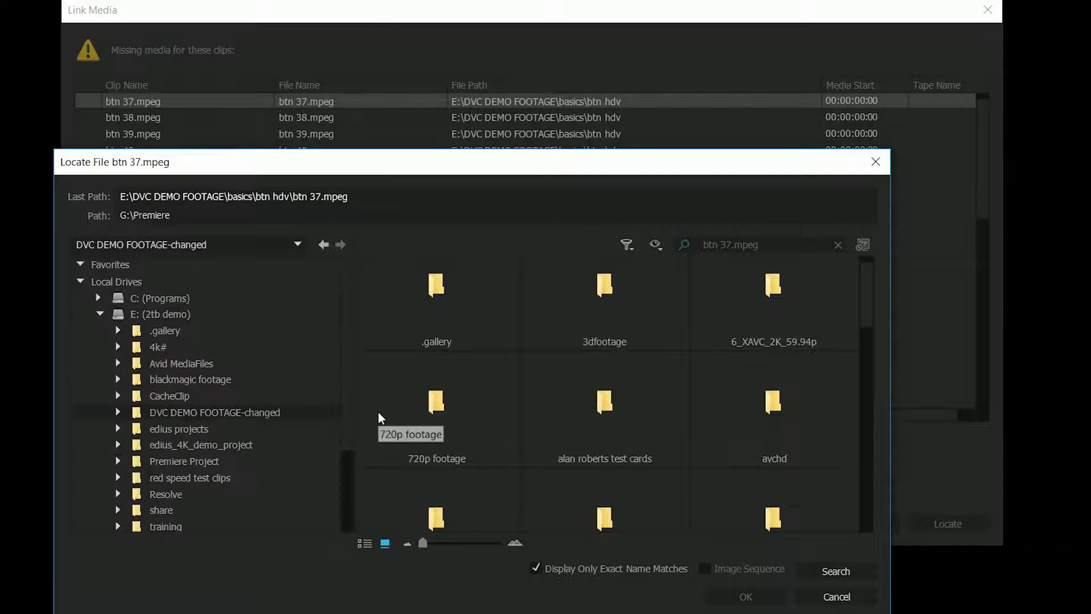
{"action": "scroll", "coordinate": [866, 334], "scroll_direction": "down", "scroll_amount": 2}
{"action": "scroll", "coordinate": [830, 288], "scroll_direction": "up", "scroll_amount": 2}
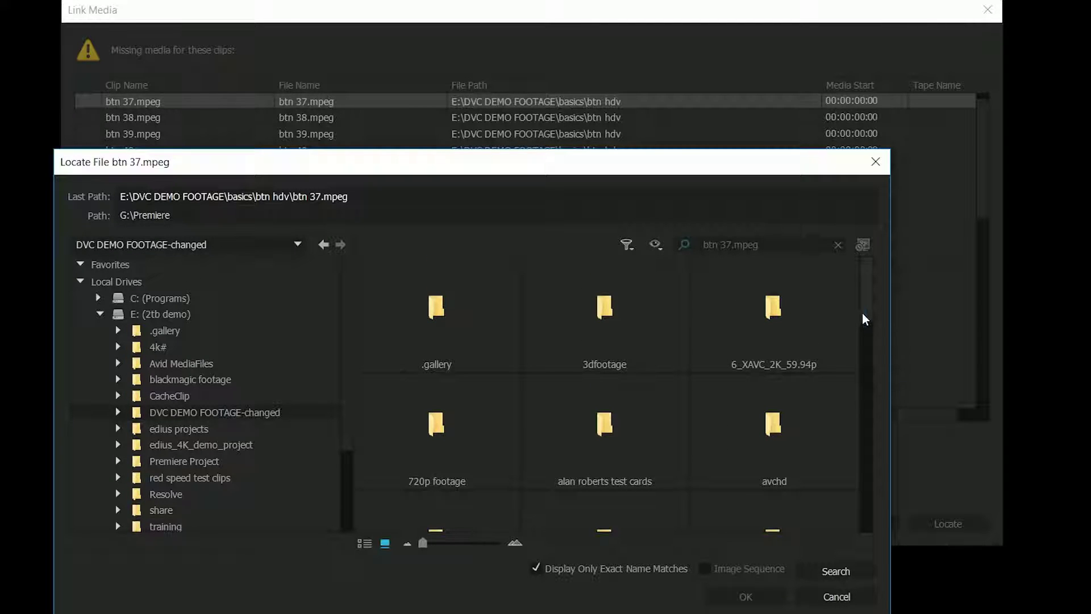
{"action": "scroll", "coordinate": [864, 320], "scroll_direction": "down", "scroll_amount": 2}
{"action": "double_click", "coordinate": [435, 430]}
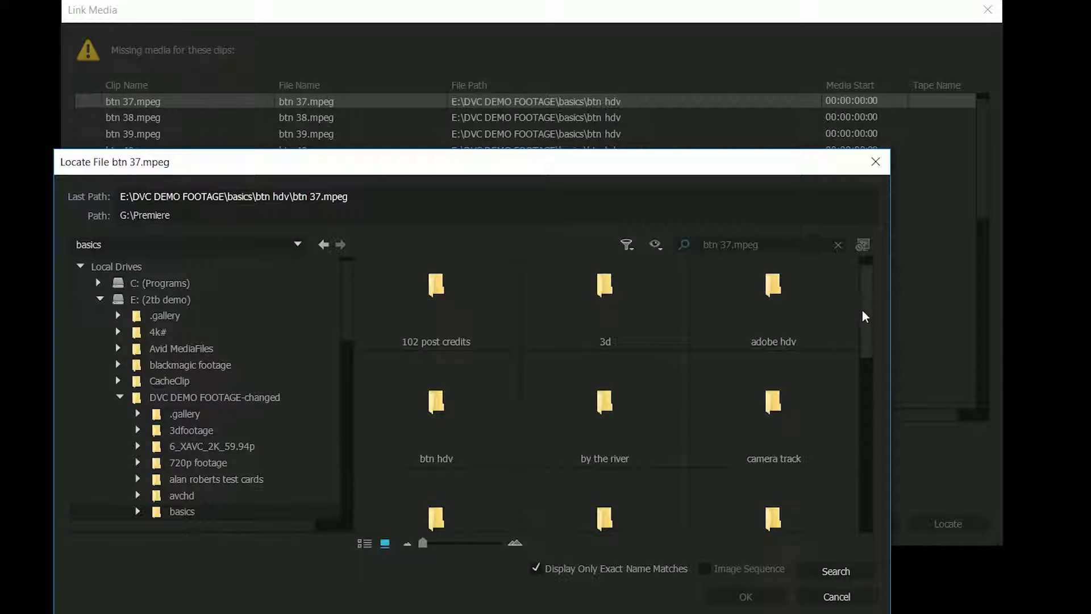
{"action": "double_click", "coordinate": [435, 405]}
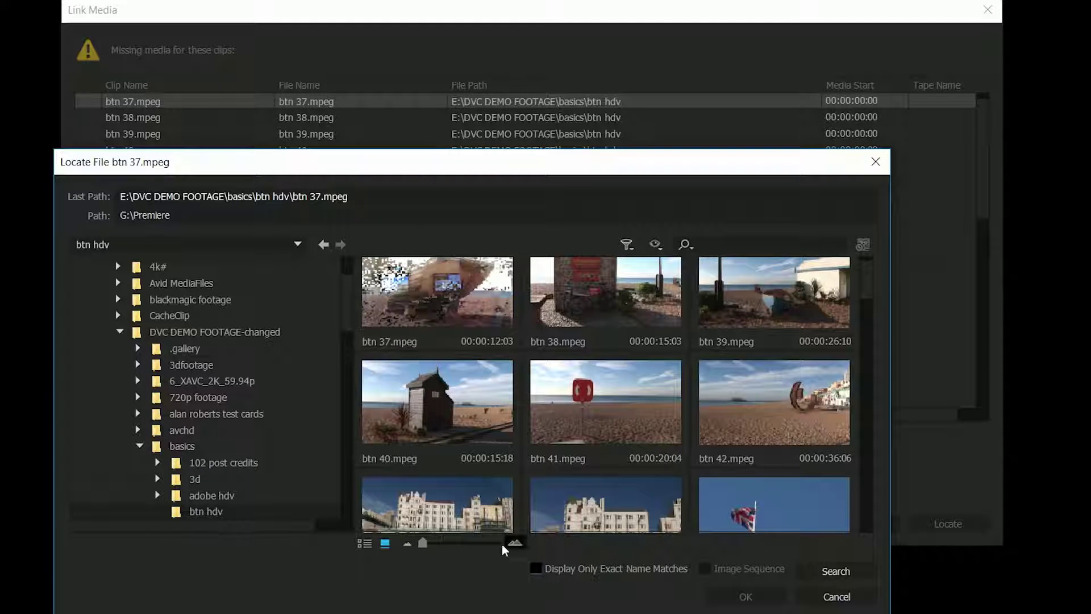
Display only exact name matches and relink the missing clips using the btn 37.mpeg file found in btn hdv.
{"action": "left_click", "coordinate": [536, 569]}
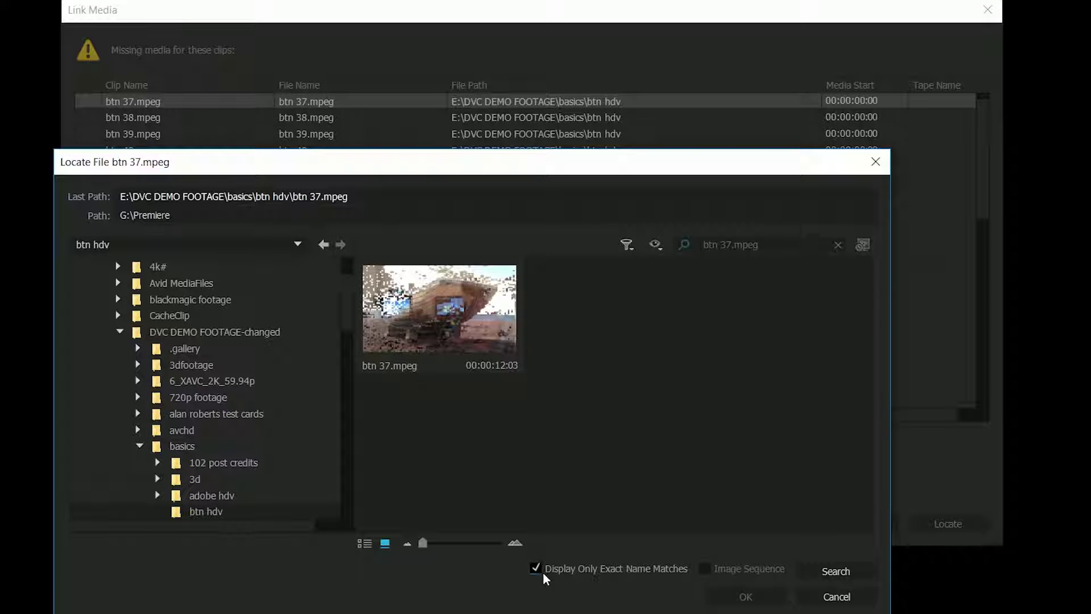
{"action": "left_click", "coordinate": [439, 319]}
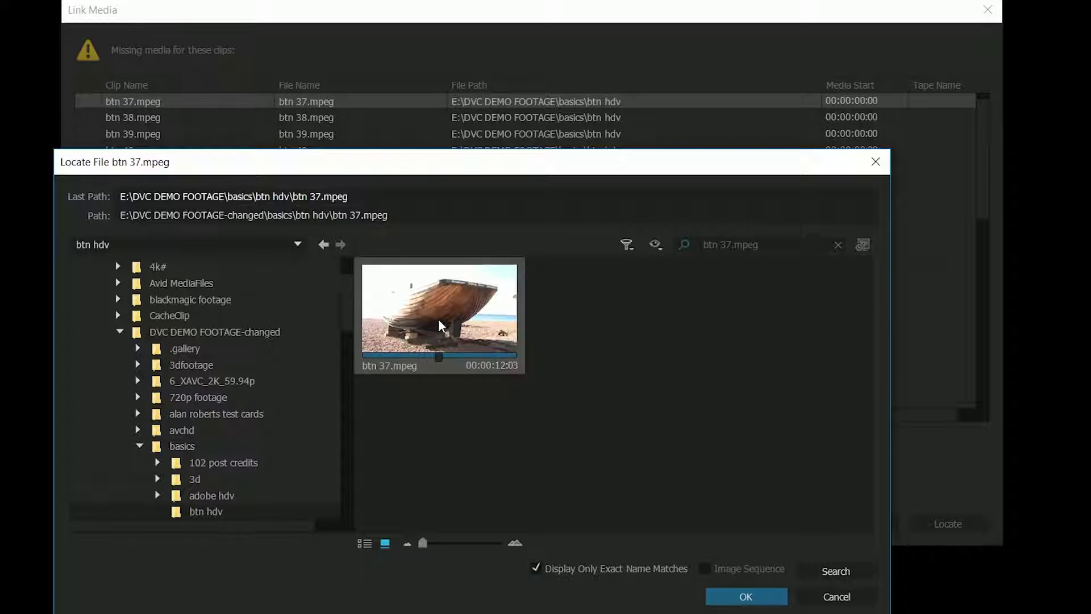
{"action": "left_click", "coordinate": [757, 597]}
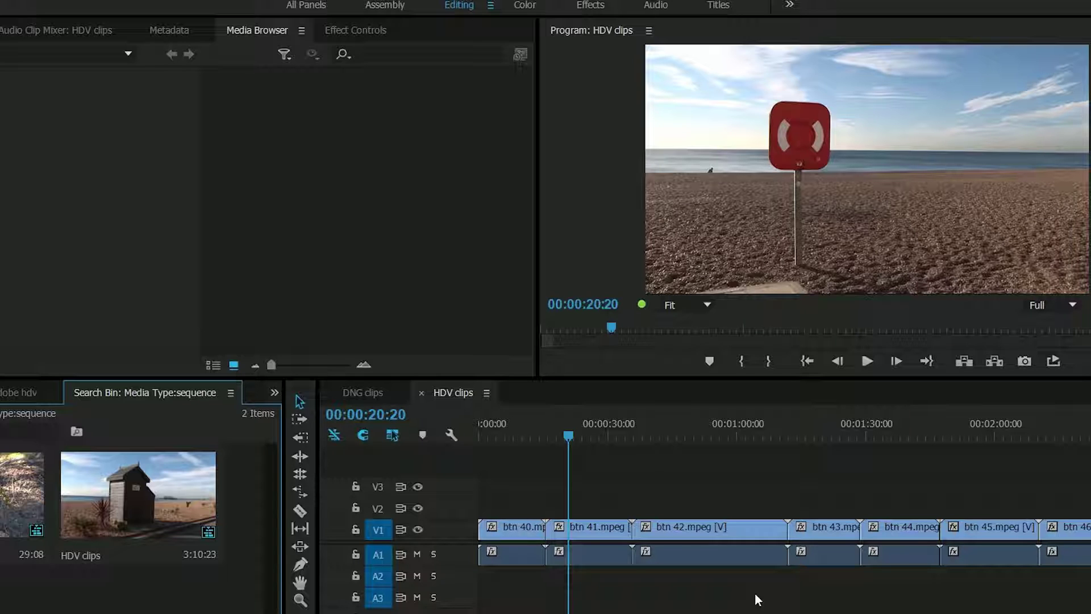
Show the demo project's bins and filter its items by "offl" to find offline clips.
{"action": "key", "text": "minus"}
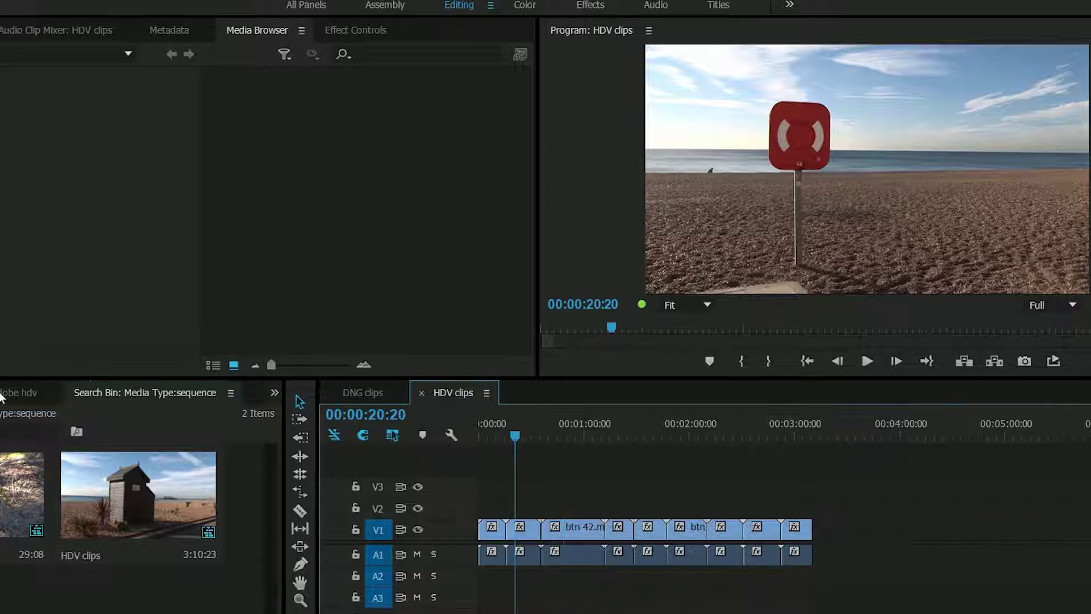
{"action": "left_click", "coordinate": [4, 388]}
{"action": "left_click", "coordinate": [22, 466]}
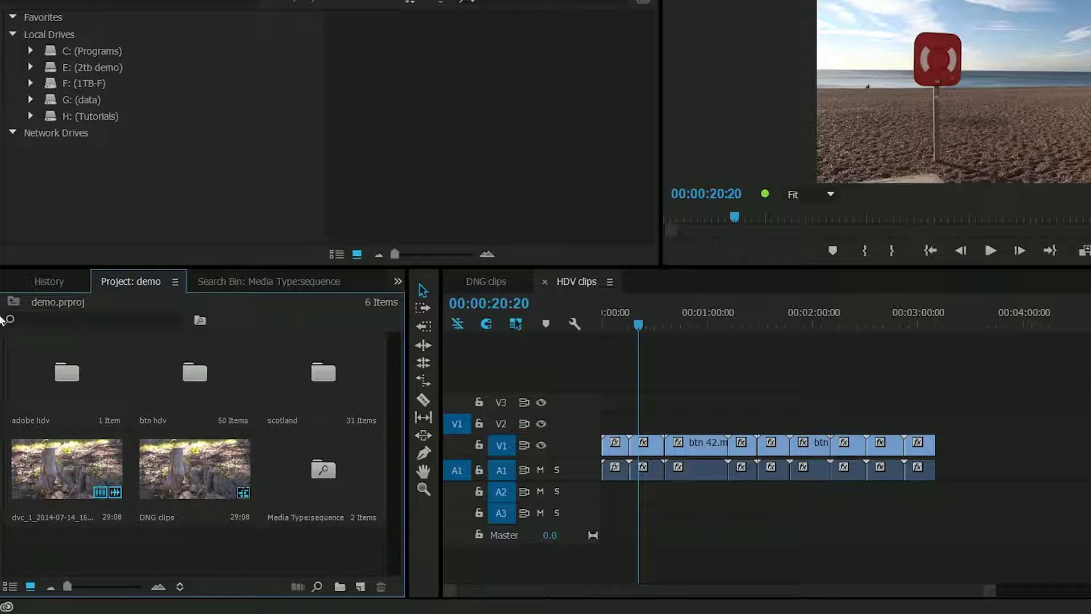
{"action": "left_click", "coordinate": [72, 319]}
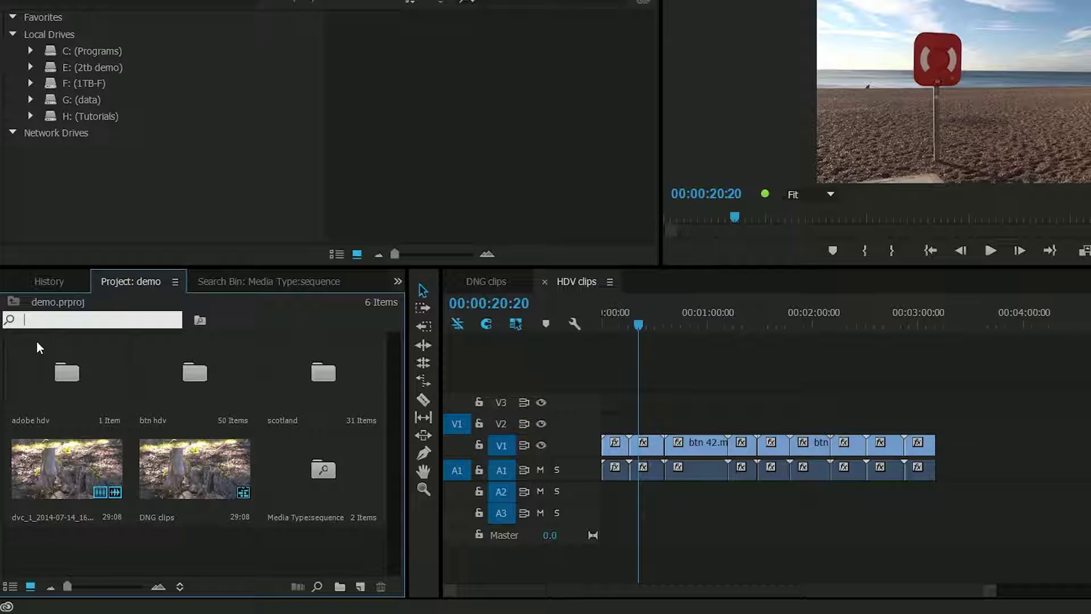
{"action": "type", "text": "off"}
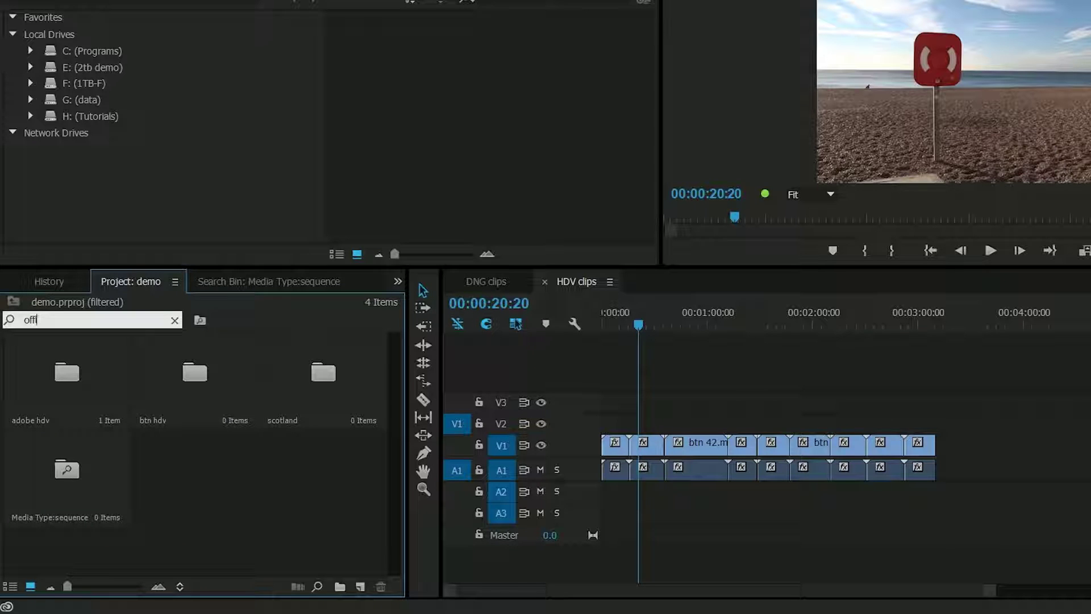
{"action": "left_click", "coordinate": [118, 365]}
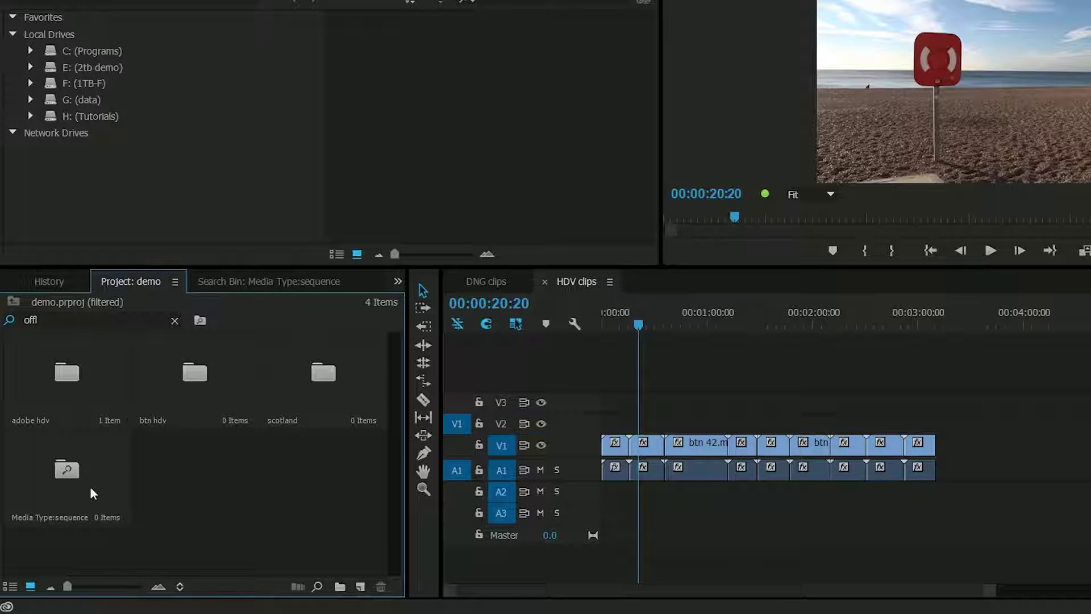
Show the project items as a list and start locating the missing media for adobe hdv.mpeg in the adobe hdv bin.
{"action": "left_click", "coordinate": [11, 587]}
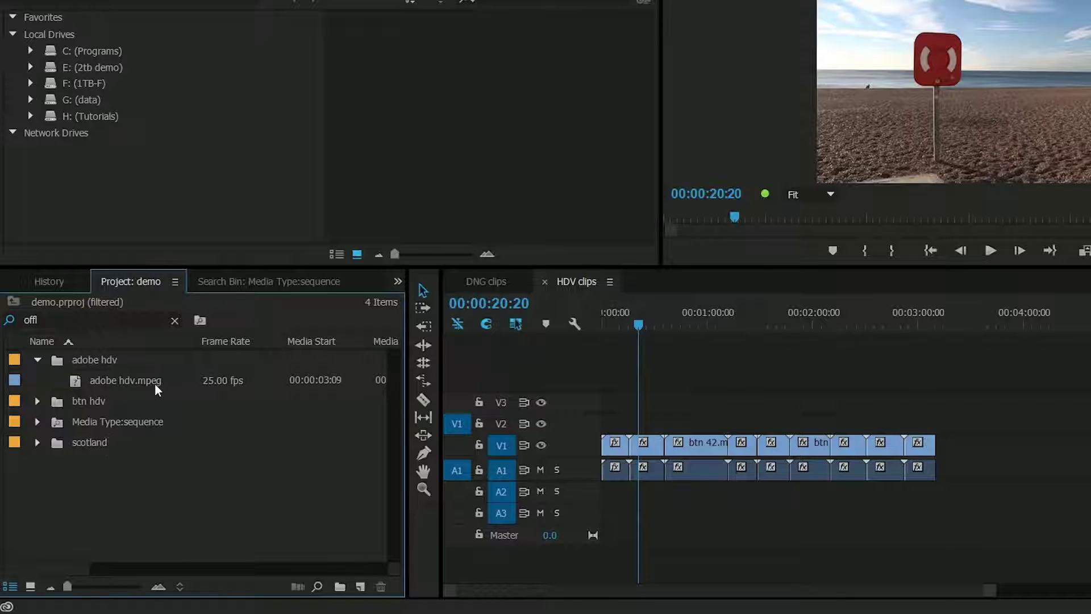
{"action": "left_click_drag", "start_coordinate": [70, 571], "coordinate": [36, 571]}
{"action": "left_click", "coordinate": [108, 381]}
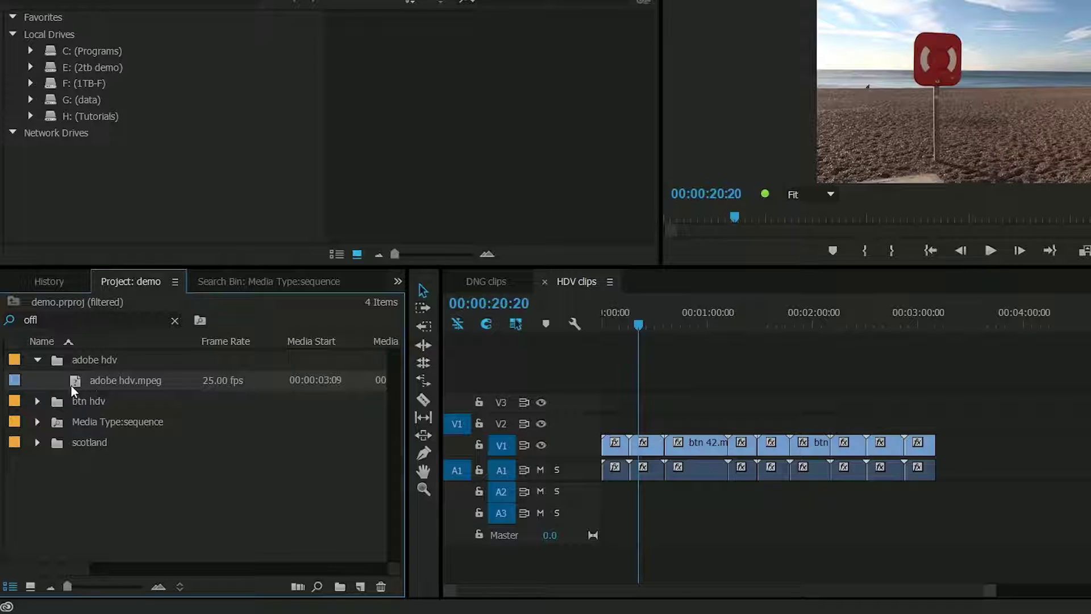
{"action": "mouse_move", "coordinate": [71, 386]}
{"action": "right_click", "coordinate": [124, 384]}
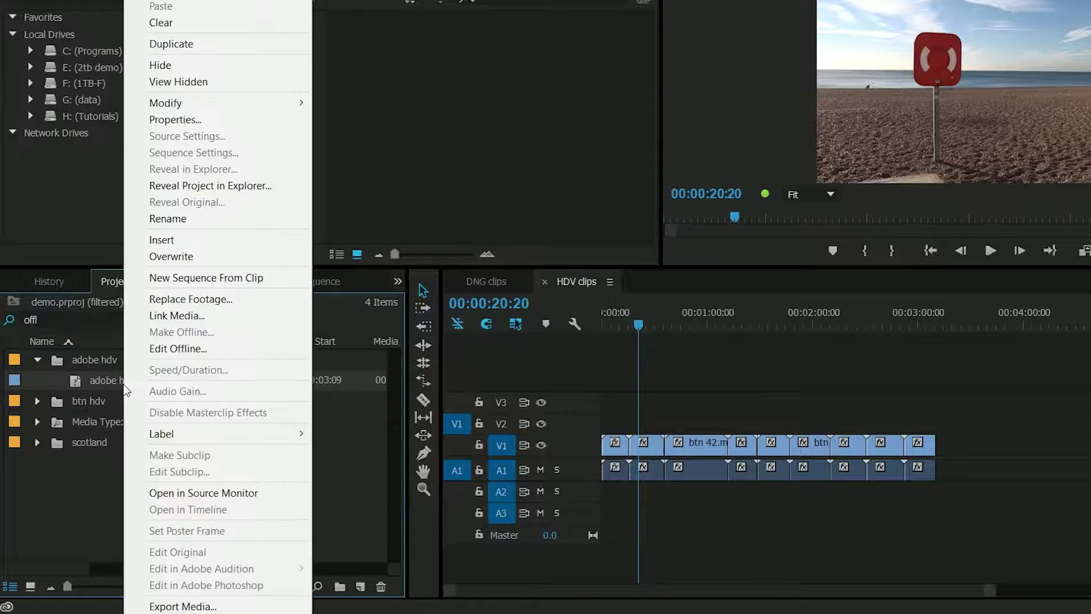
{"action": "left_click", "coordinate": [188, 318]}
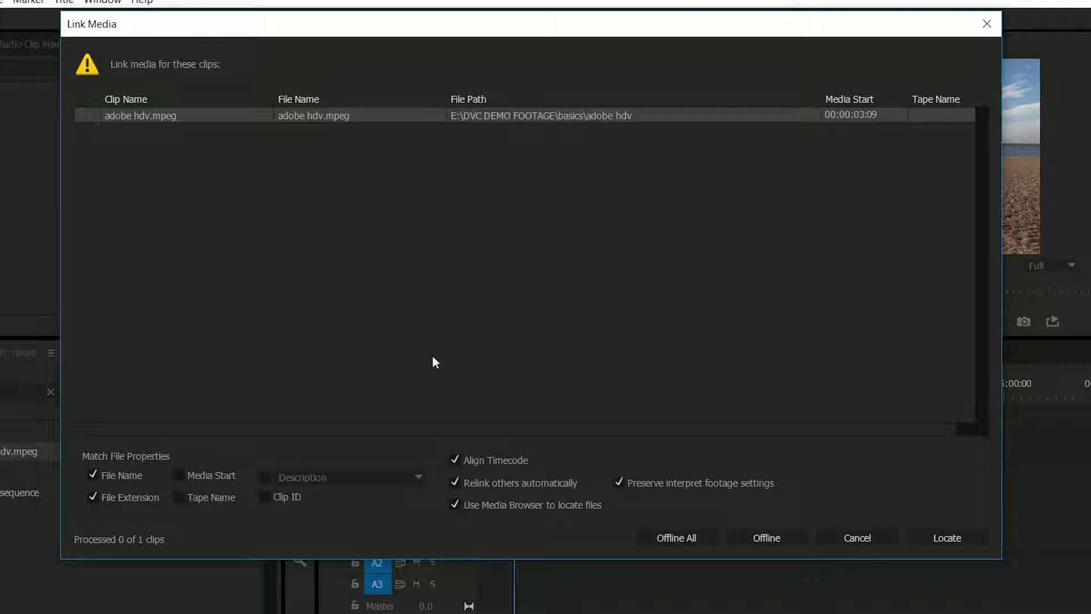
{"action": "left_click", "coordinate": [936, 534]}
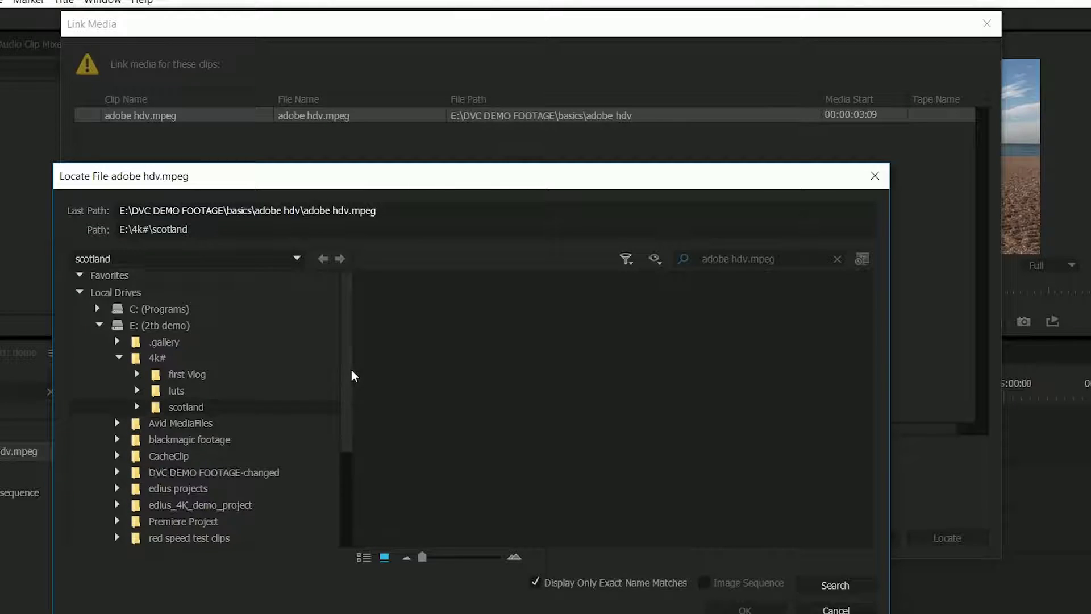
Search the whole E: (2tb demo) drive for a file matching adobe hdv.mpeg.
{"action": "scroll", "coordinate": [289, 440], "scroll_direction": "down", "scroll_amount": 1}
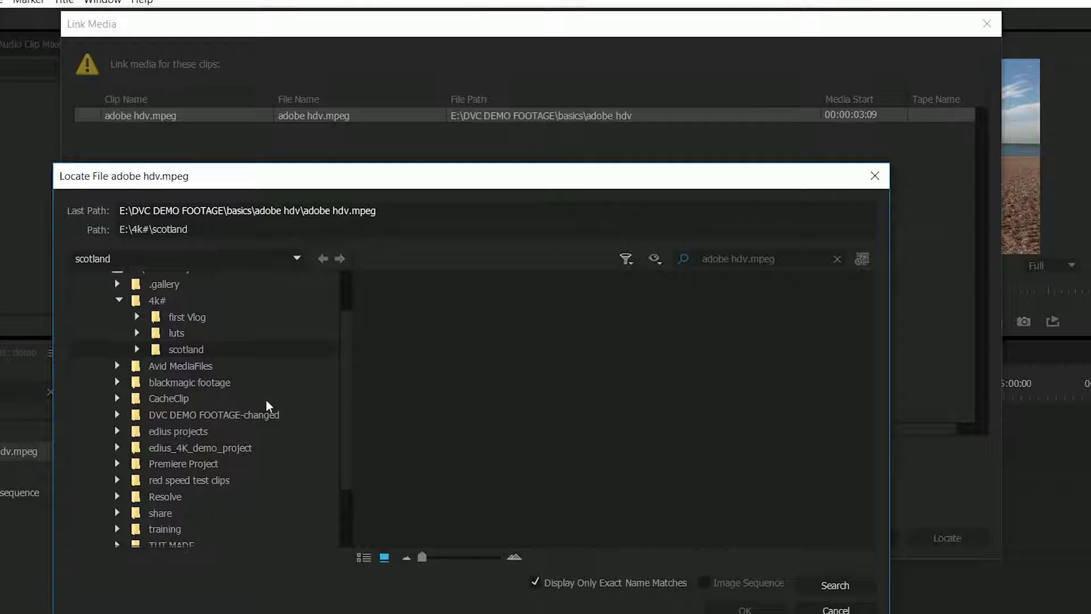
{"action": "left_click_drag", "start_coordinate": [341, 175], "coordinate": [386, 205]}
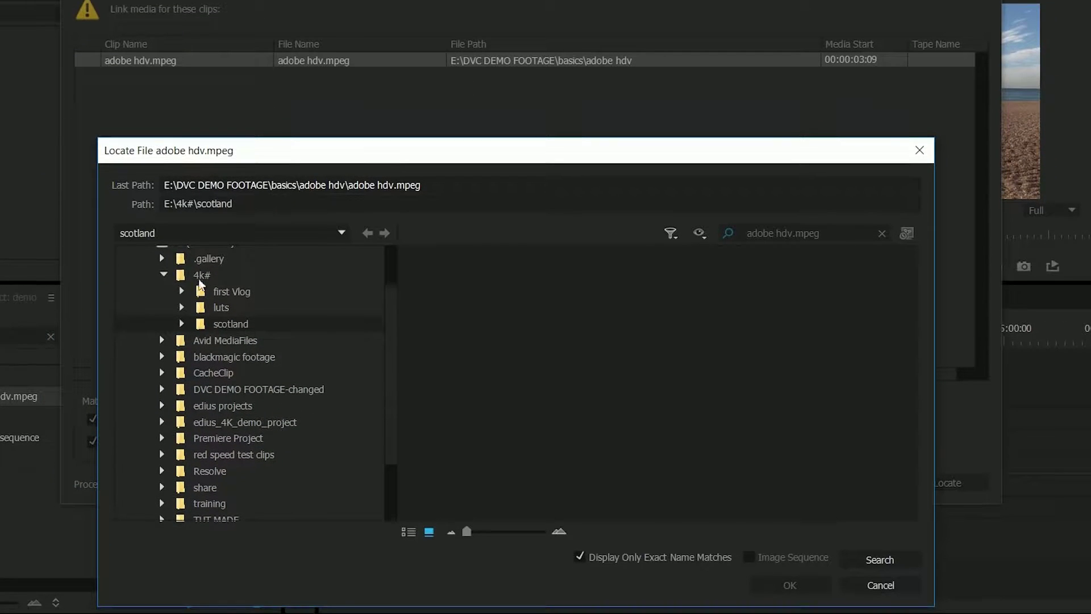
{"action": "scroll", "coordinate": [205, 341], "scroll_direction": "up", "scroll_amount": 1}
{"action": "left_click", "coordinate": [201, 305]}
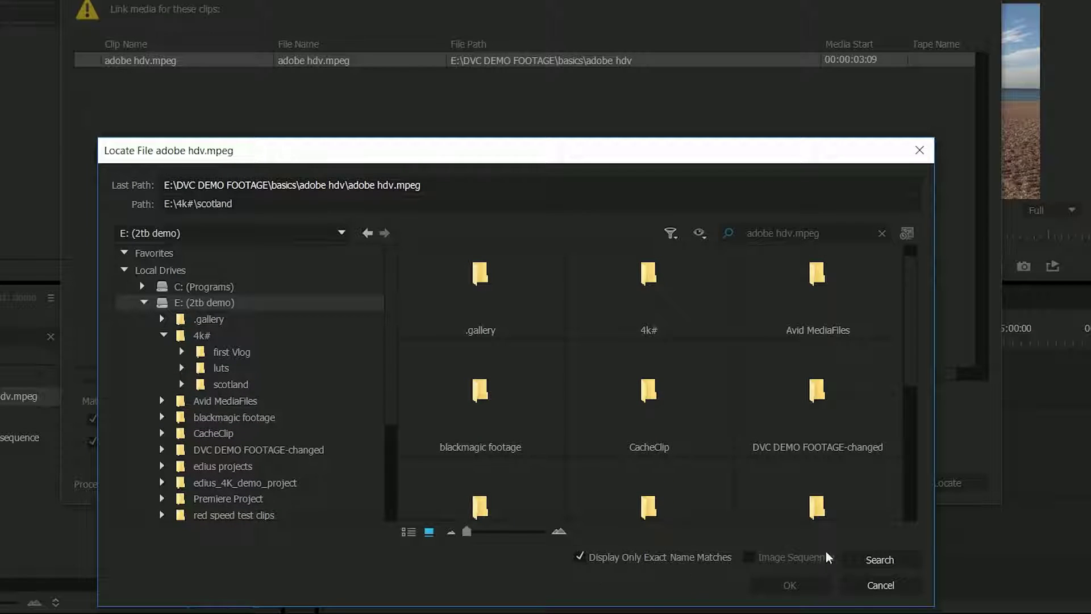
{"action": "left_click", "coordinate": [861, 557]}
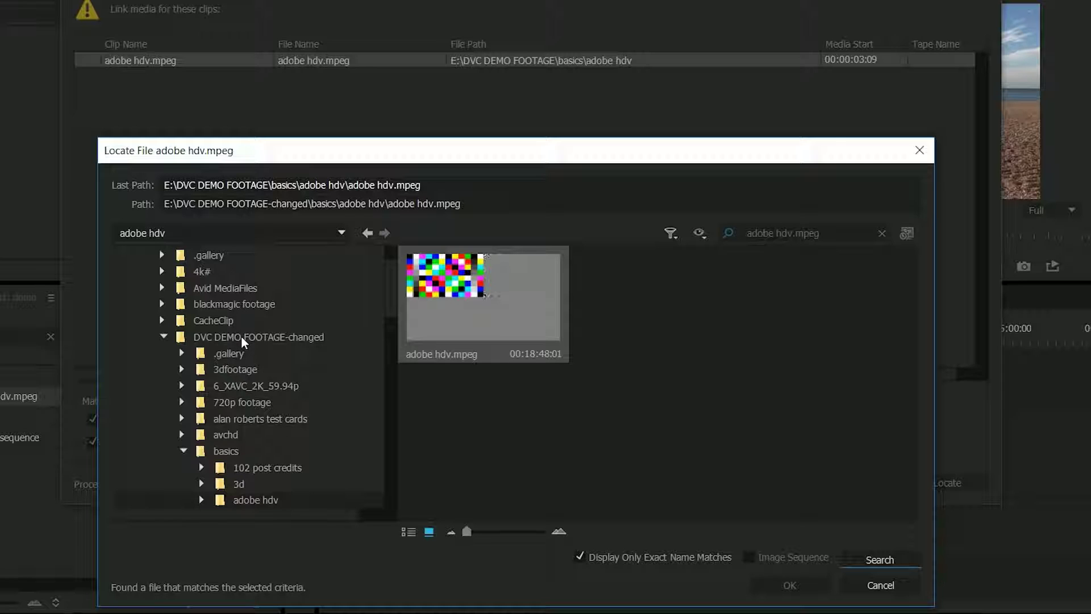
Search the DVC DEMO FOOTAGE-changed folder for adobe hdv.mpeg and relink the offline clip to the matching file.
{"action": "scroll", "coordinate": [389, 309], "scroll_direction": "up", "scroll_amount": 2}
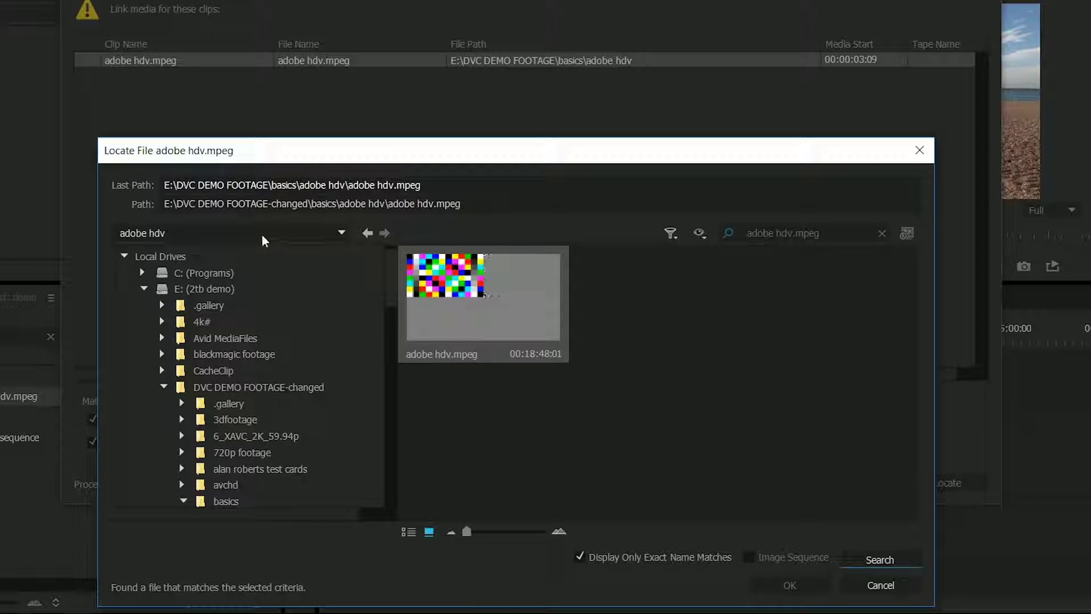
{"action": "left_click", "coordinate": [252, 389]}
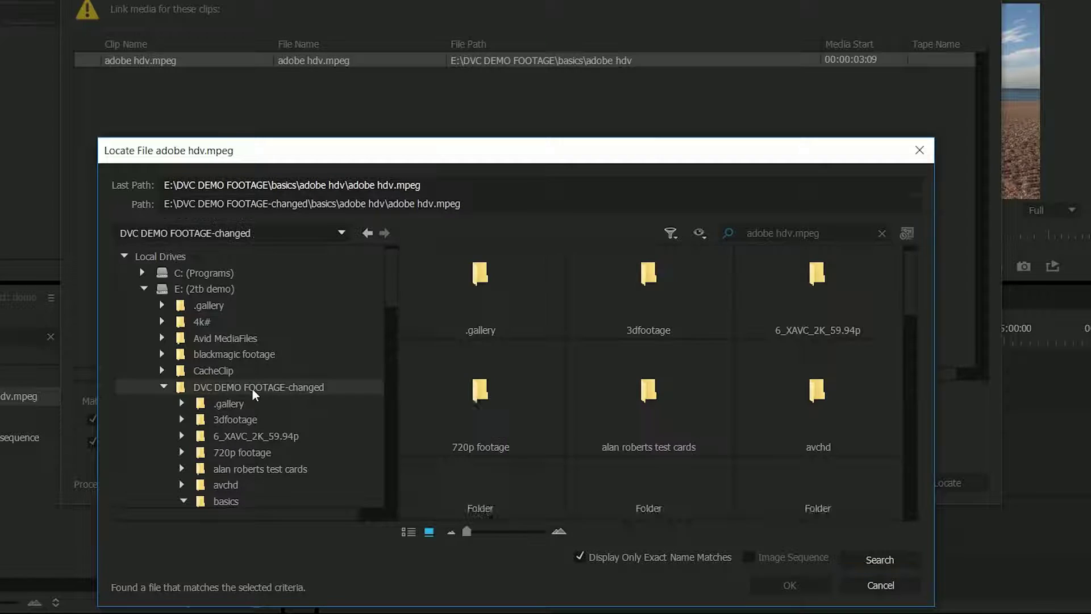
{"action": "left_click", "coordinate": [869, 559]}
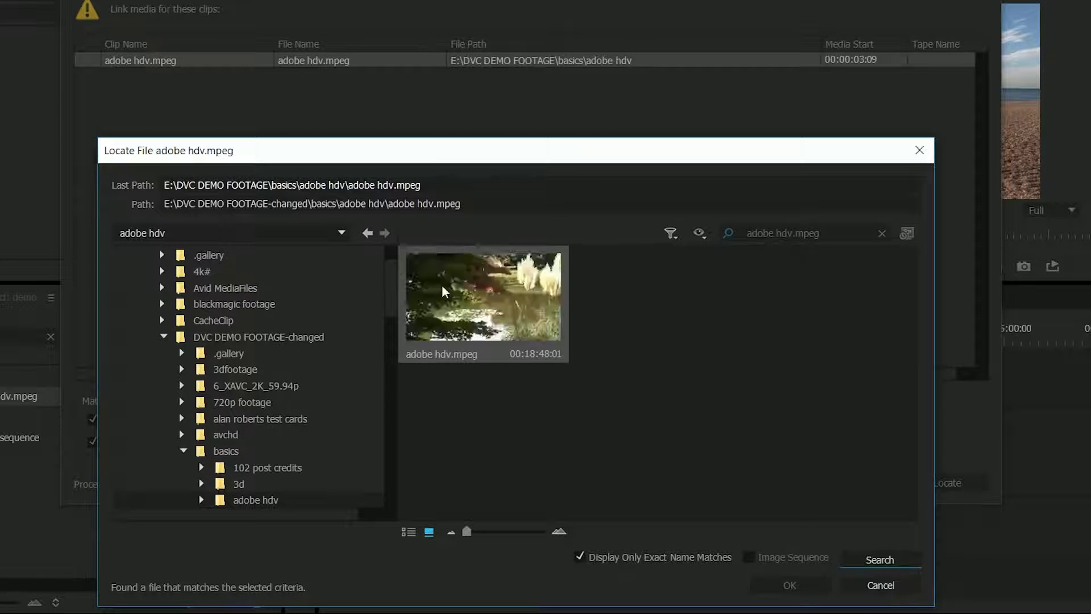
{"action": "left_click", "coordinate": [468, 304]}
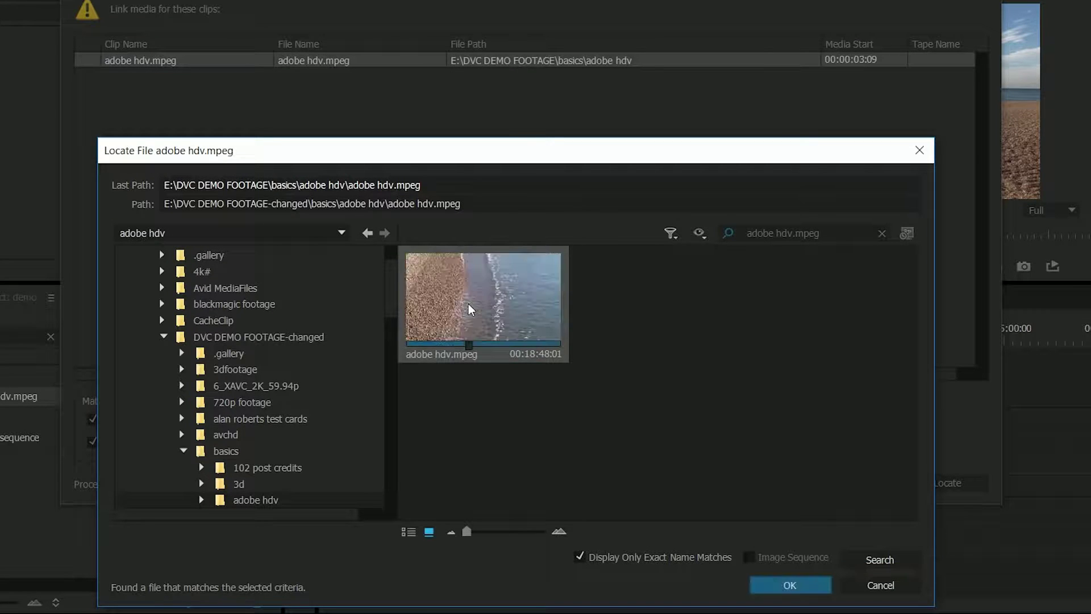
{"action": "left_click", "coordinate": [769, 581]}
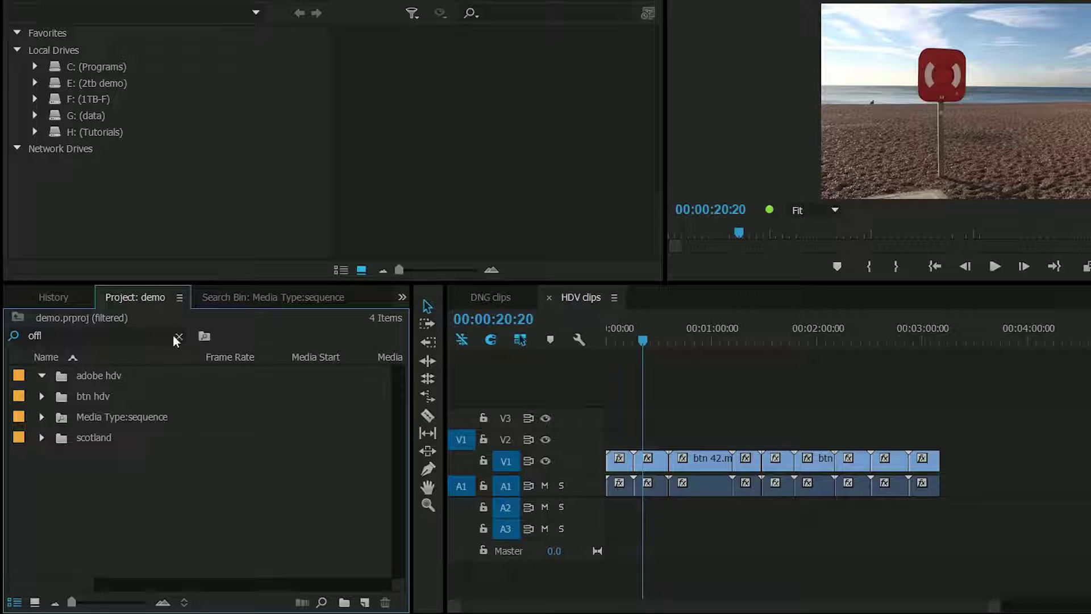
Clear the project item filter with the btn hdv bin expanded, and open adobe hdv.mpeg in the Source monitor.
{"action": "left_click", "coordinate": [45, 397]}
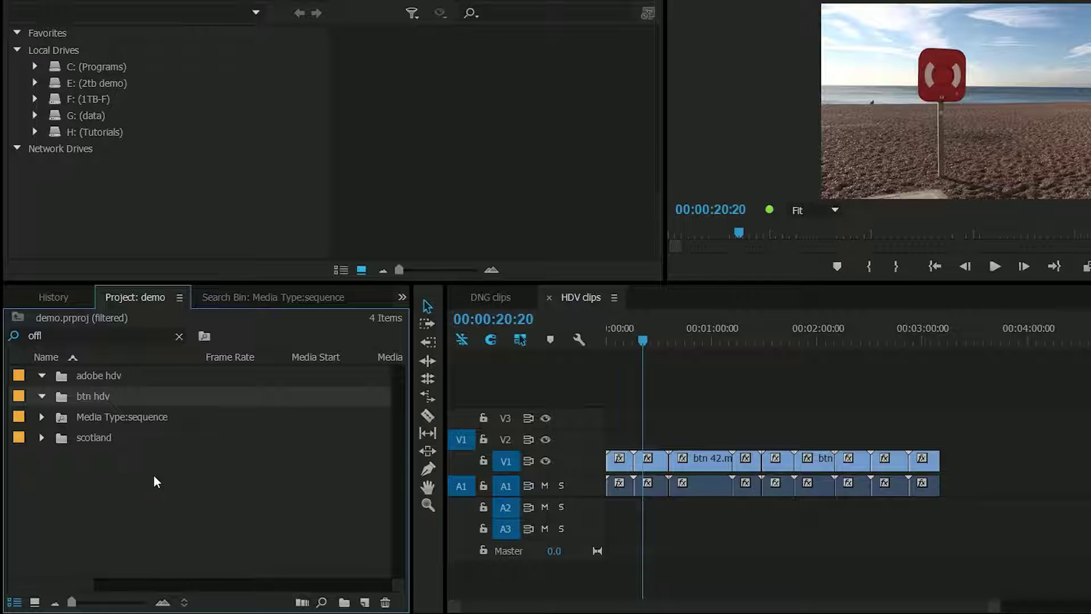
{"action": "left_click", "coordinate": [178, 339]}
{"action": "double_click", "coordinate": [129, 396]}
Preview the btn 42.mpeg clip in the HDV clips sequence and reveal its source file in Explorer.
{"action": "left_click", "coordinate": [635, 341]}
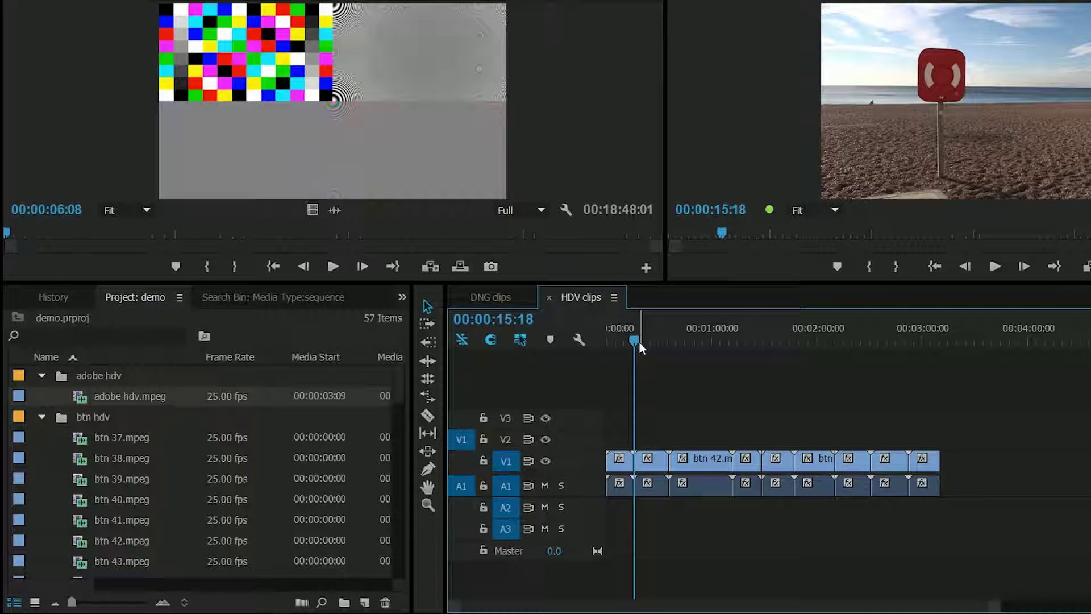
{"action": "left_click", "coordinate": [691, 479]}
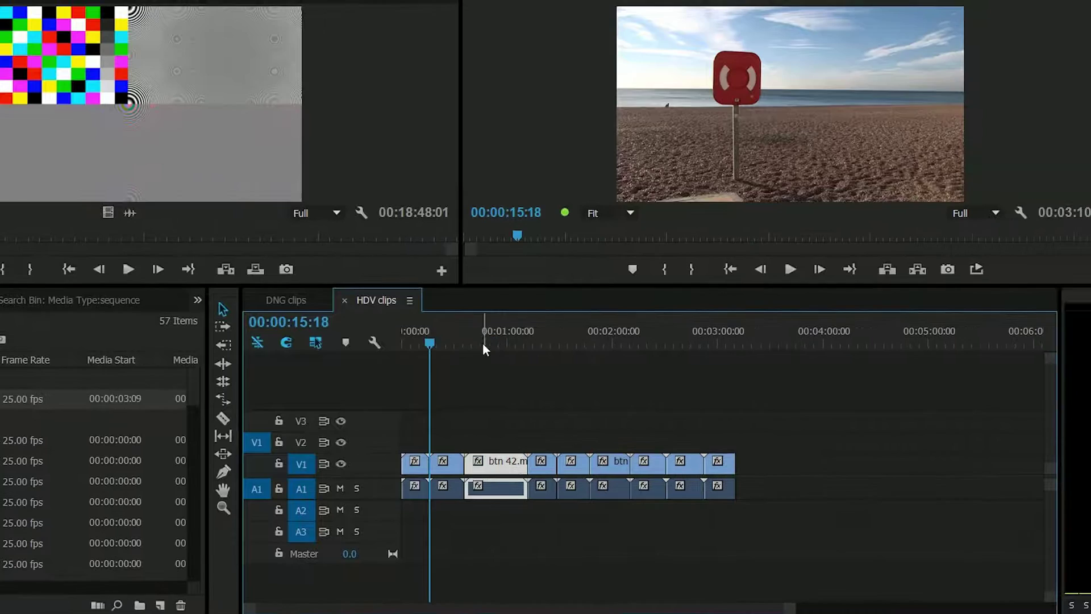
{"action": "left_click_drag", "start_coordinate": [483, 348], "coordinate": [495, 341]}
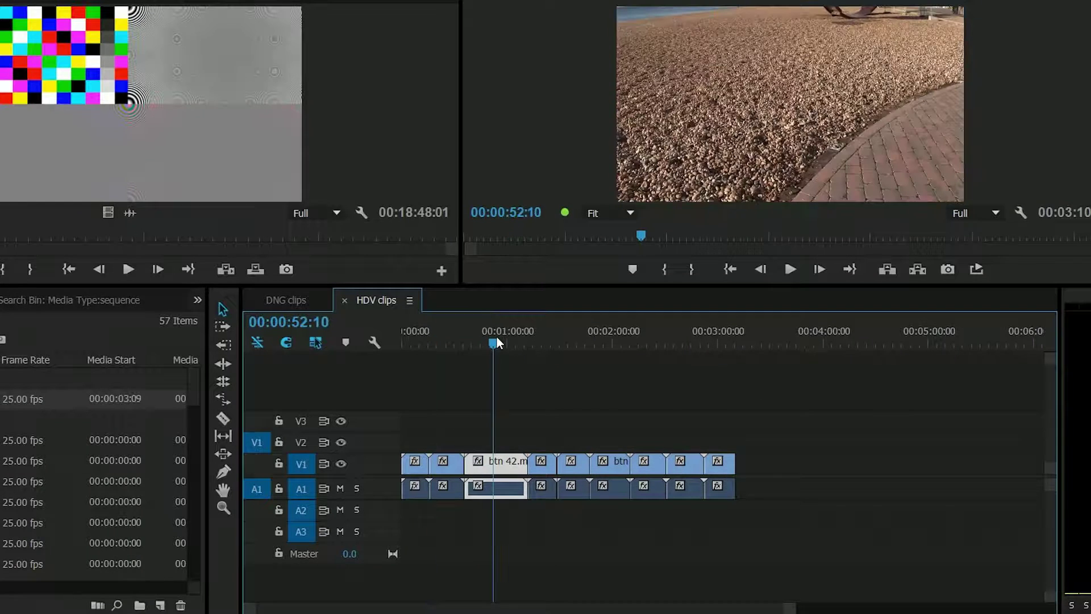
{"action": "right_click", "coordinate": [515, 467]}
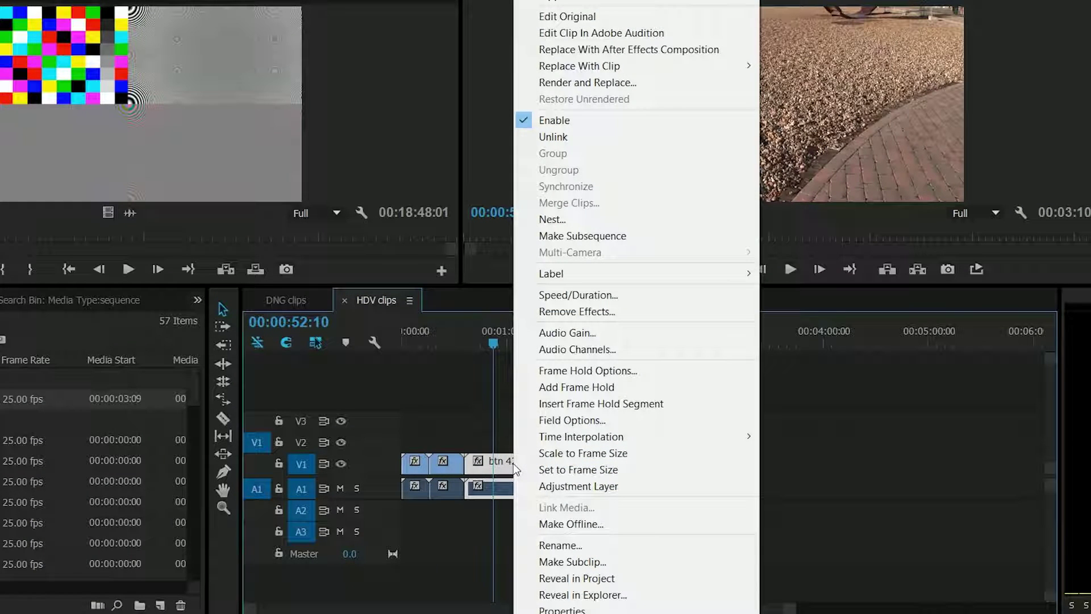
{"action": "left_click", "coordinate": [505, 409]}
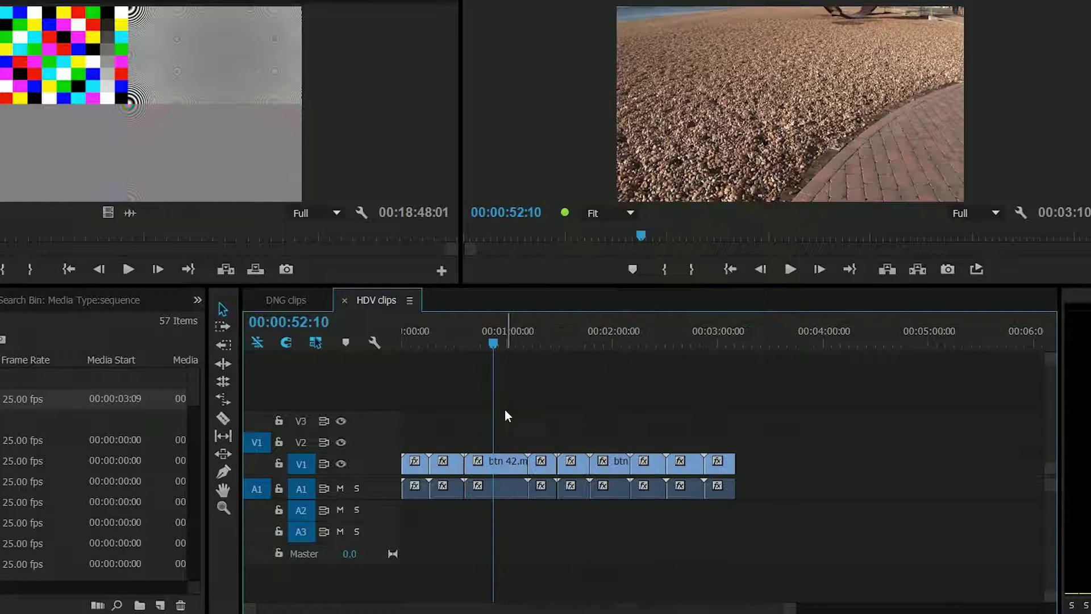
{"action": "right_click", "coordinate": [502, 461]}
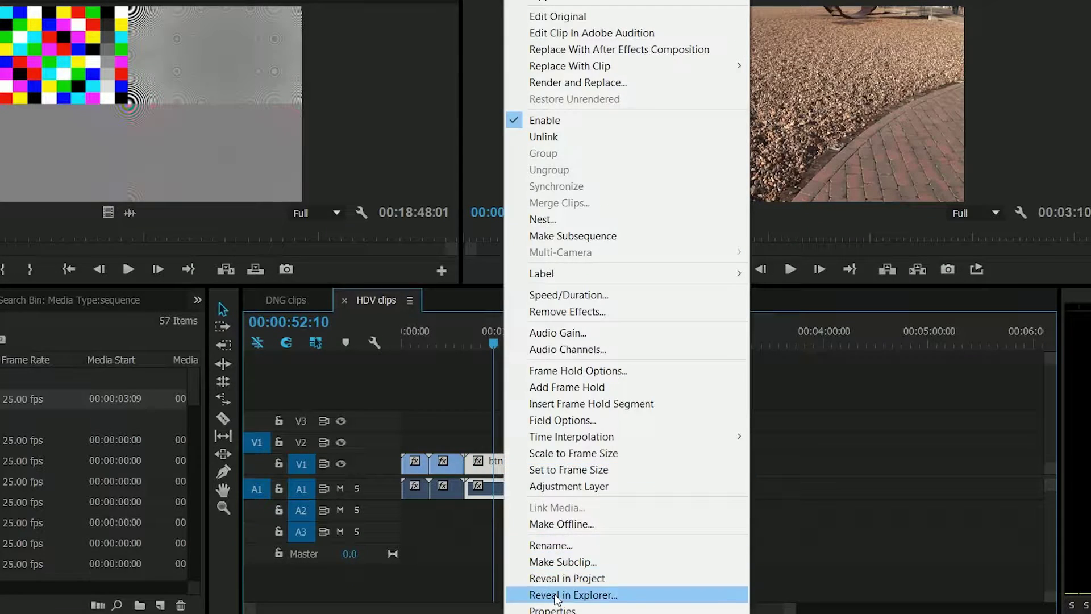
{"action": "left_click", "coordinate": [554, 594]}
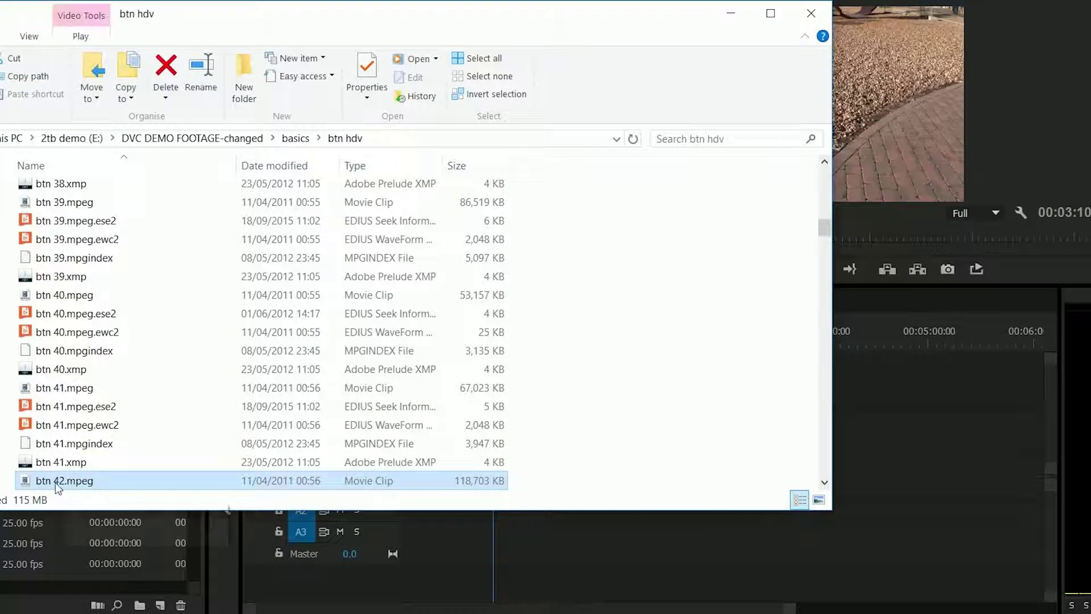
Rename the source file btn 42.mpeg to beach.mpeg in the btn hdv folder.
{"action": "key", "text": "F2"}
{"action": "type", "text": "beach"}
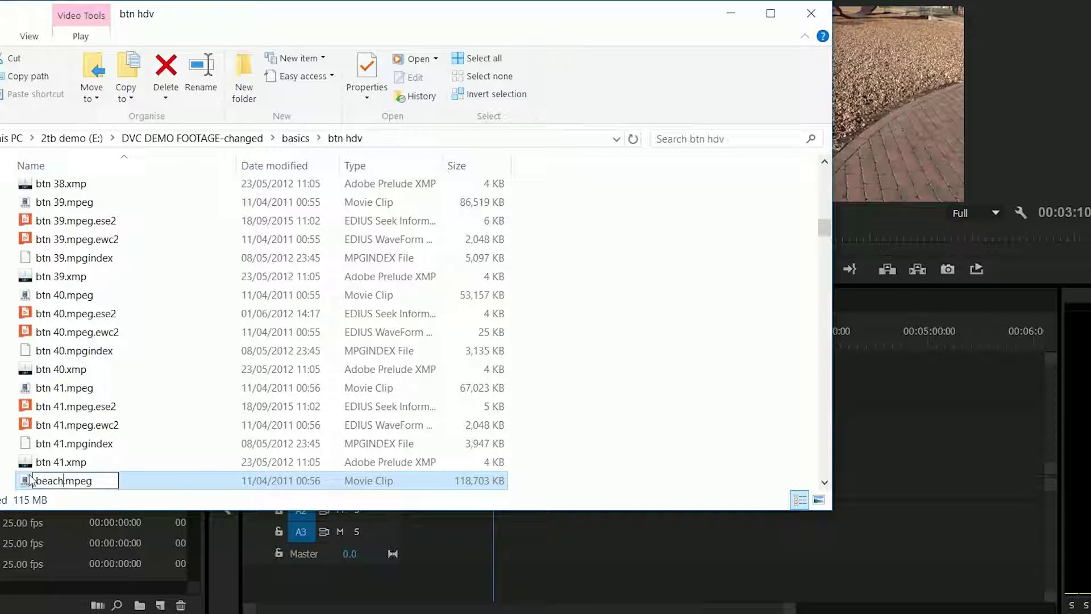
{"action": "key", "text": "Return"}
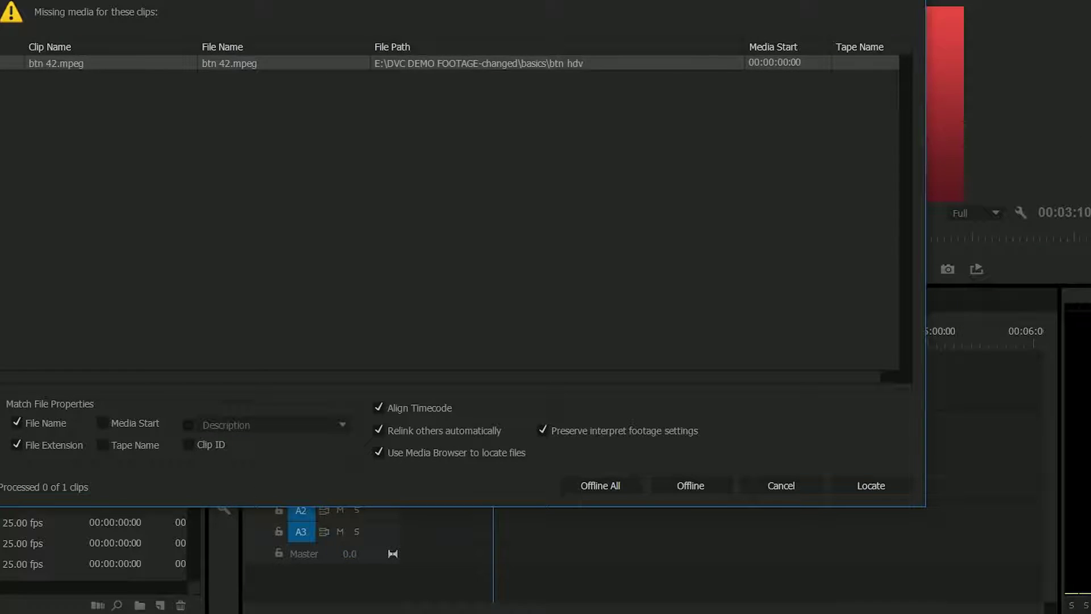
Reposition and narrow the Link Media dialog and start locating the missing btn 42.mpeg file.
{"action": "left_click_drag", "start_coordinate": [437, 0], "coordinate": [458, 39]}
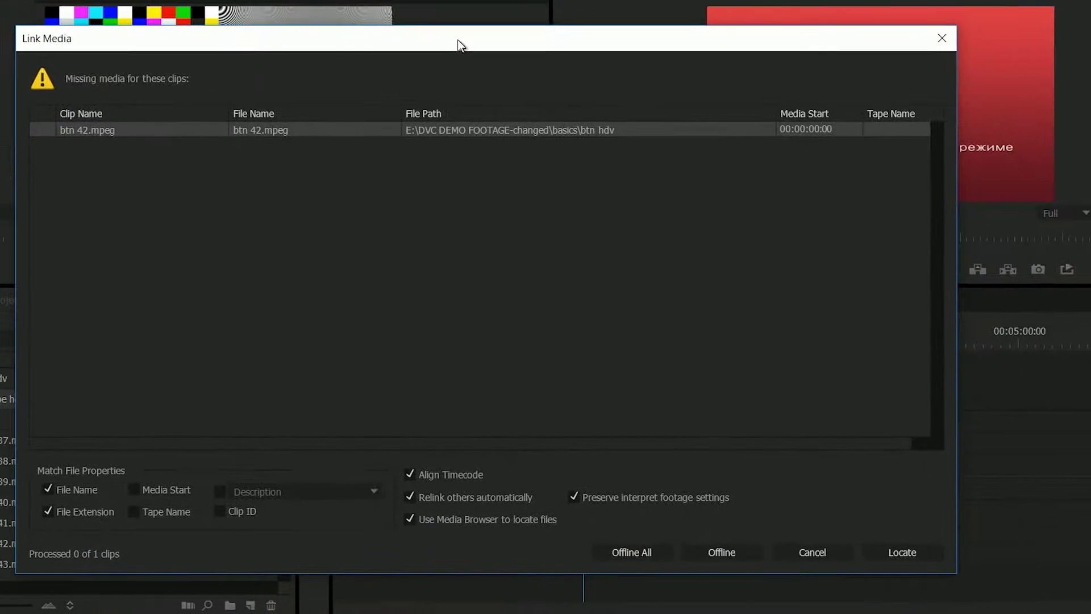
{"action": "left_click_drag", "start_coordinate": [792, 43], "coordinate": [514, 40]}
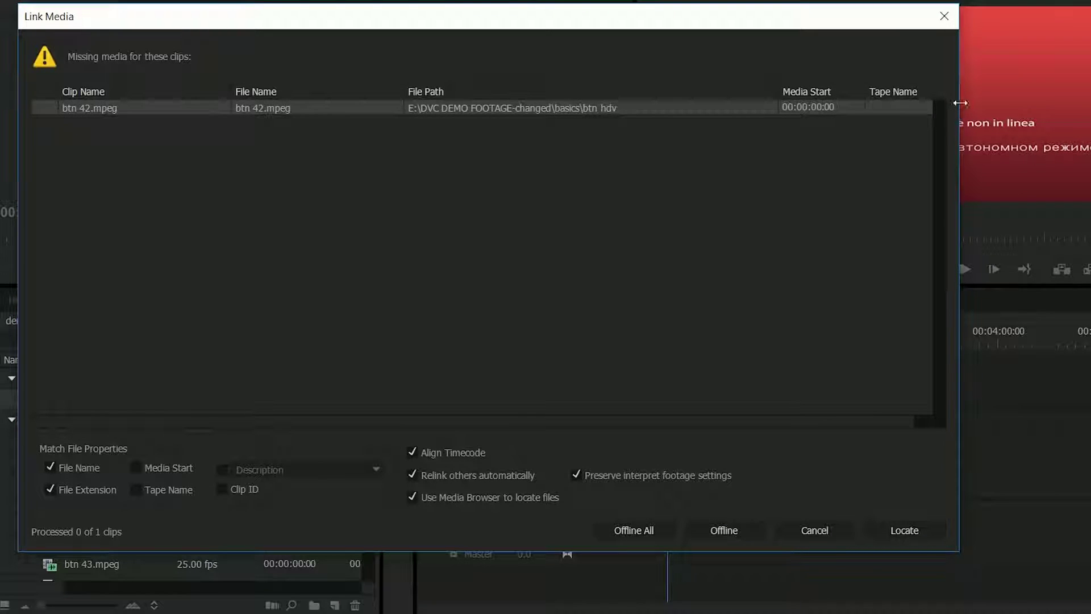
{"action": "left_click_drag", "start_coordinate": [961, 108], "coordinate": [739, 104]}
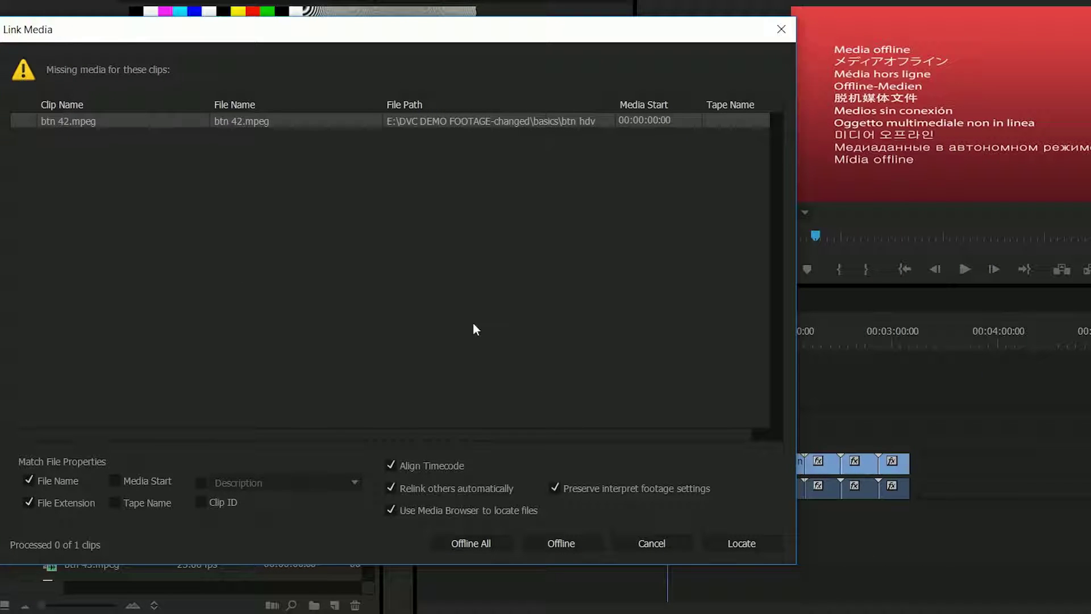
{"action": "left_click", "coordinate": [726, 547]}
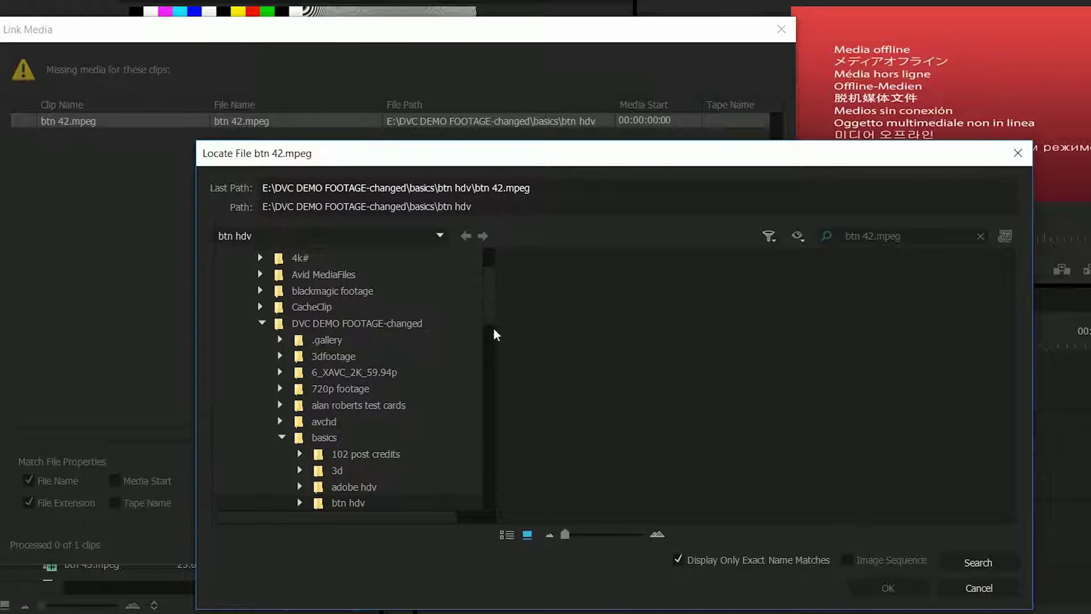
Turn off exact name matching and relink the btn 42.mpeg clip to beach.mpeg in the btn hdv folder.
{"action": "left_click_drag", "start_coordinate": [481, 154], "coordinate": [615, 61]}
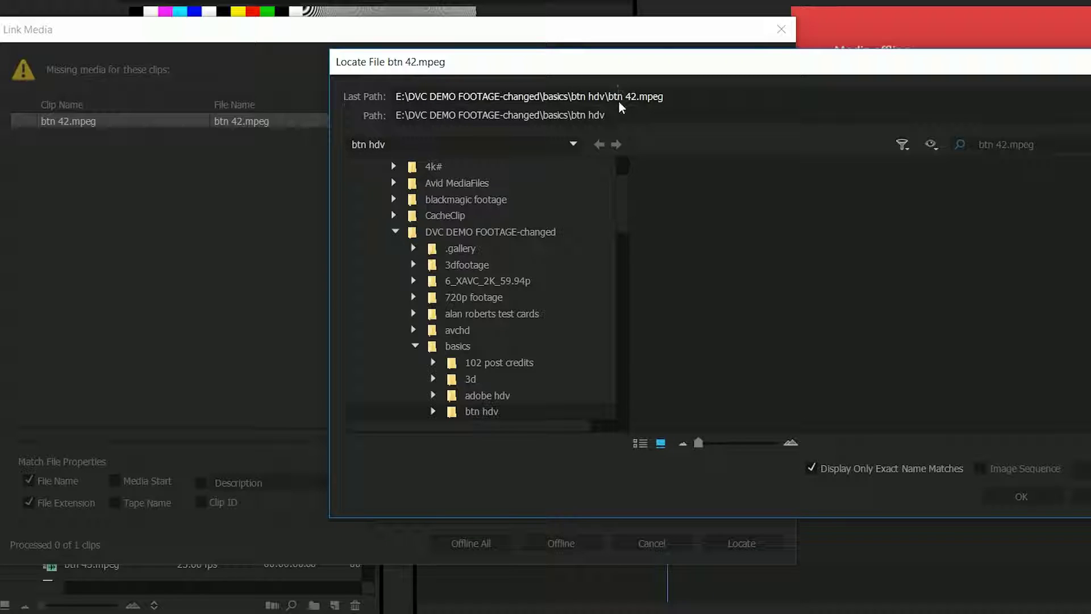
{"action": "left_click", "coordinate": [810, 468]}
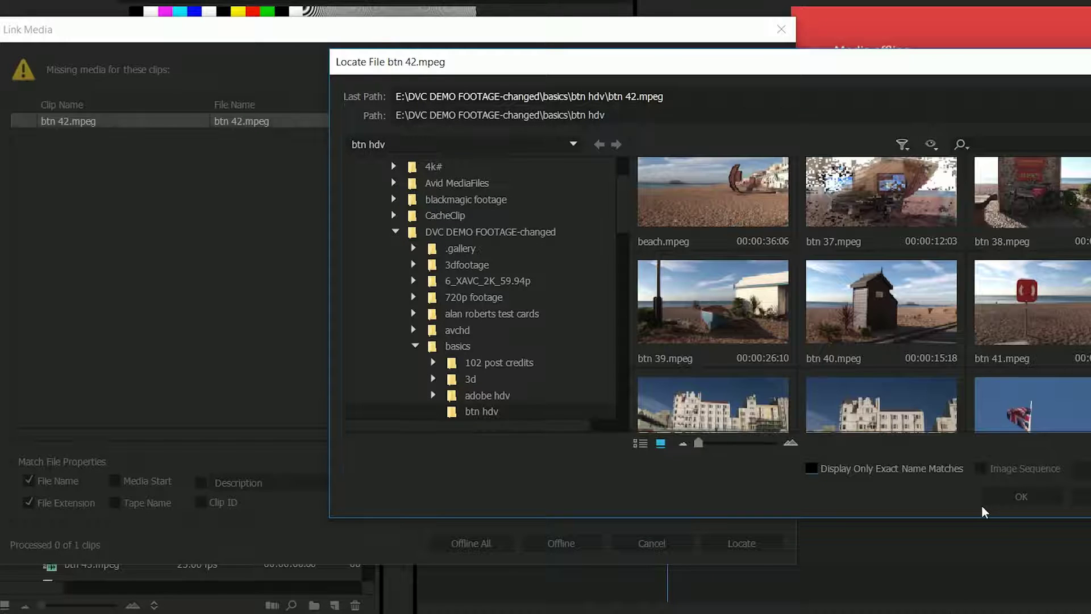
{"action": "left_click", "coordinate": [725, 192]}
{"action": "left_click", "coordinate": [1012, 494]}
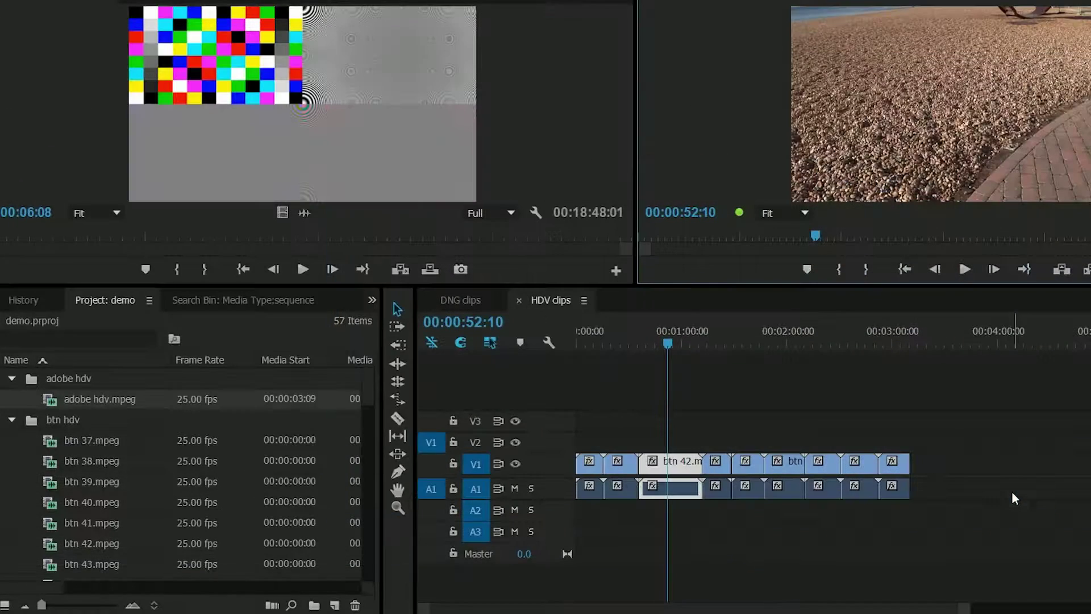
Scrub and play the relinked btn 42.mpeg clip in the HDV clips sequence to check its footage.
{"action": "mouse_move", "coordinate": [665, 344]}
{"action": "left_mouse_down"}
{"action": "mouse_move", "coordinate": [684, 340]}
{"action": "mouse_move", "coordinate": [663, 342]}
{"action": "left_mouse_up"}
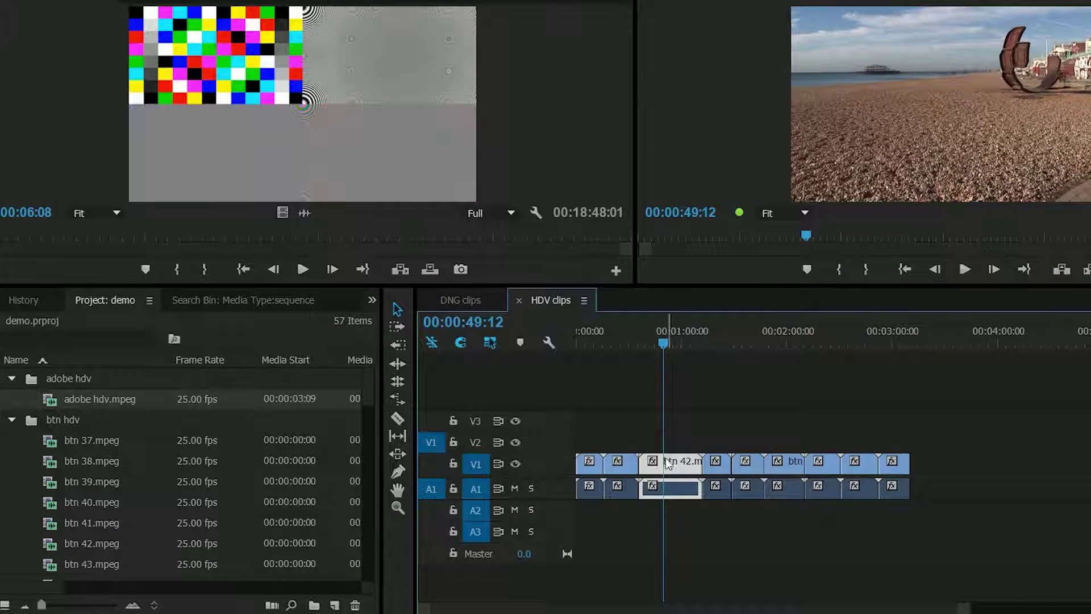
{"action": "left_click", "coordinate": [667, 344]}
{"action": "mouse_move", "coordinate": [667, 344]}
{"action": "left_mouse_down"}
{"action": "mouse_move", "coordinate": [680, 343]}
{"action": "mouse_move", "coordinate": [668, 344]}
{"action": "left_mouse_up"}
{"action": "left_click", "coordinate": [968, 269]}
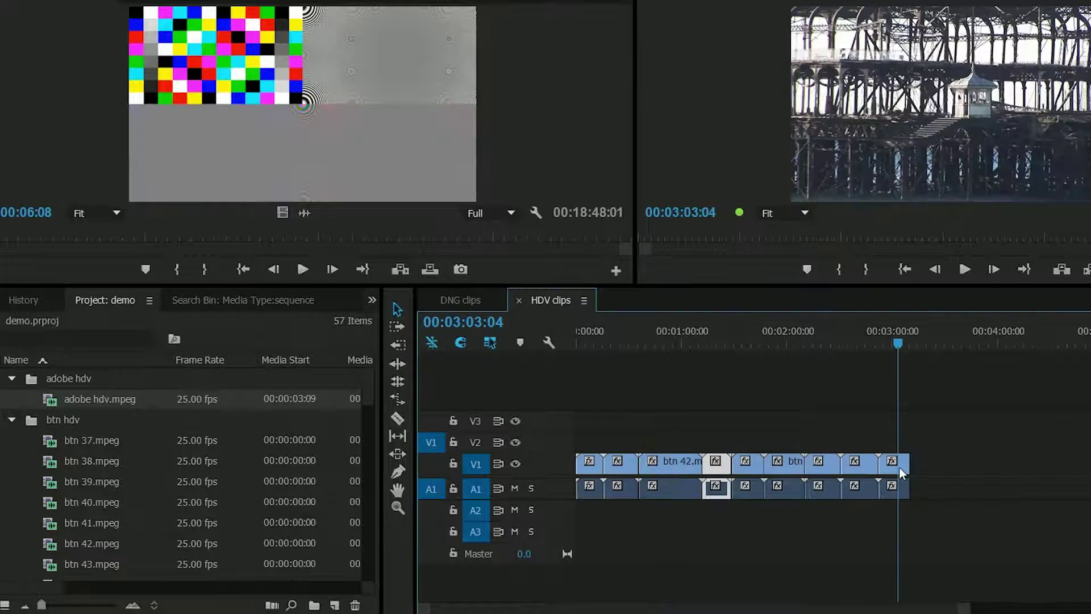
Reveal the source file of the last clip in the HDV clips sequence in Explorer and rename it west pier.
{"action": "right_click", "coordinate": [899, 468]}
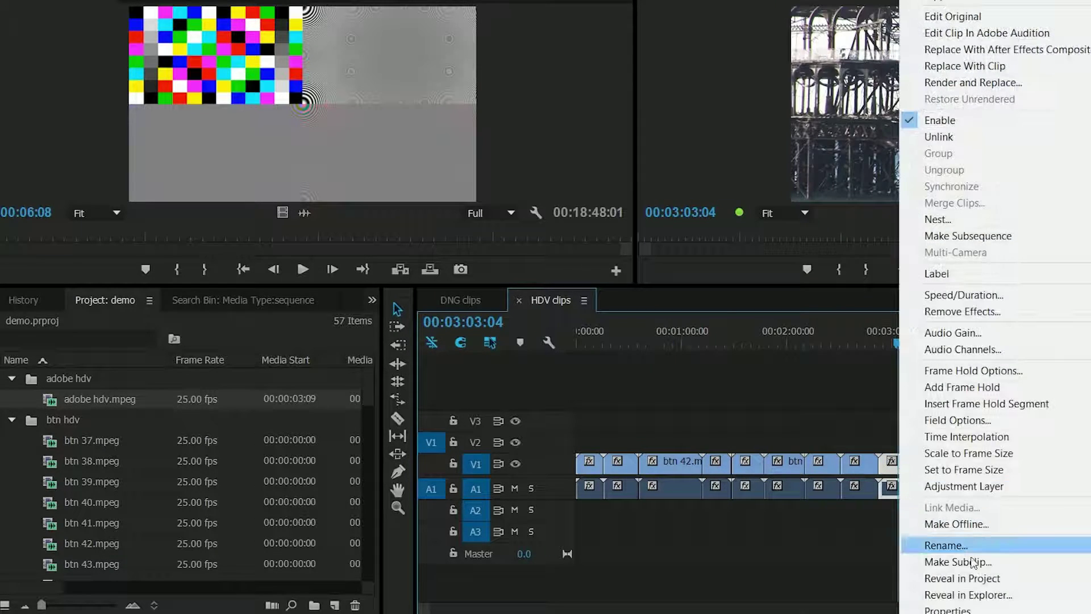
{"action": "left_click", "coordinate": [974, 595]}
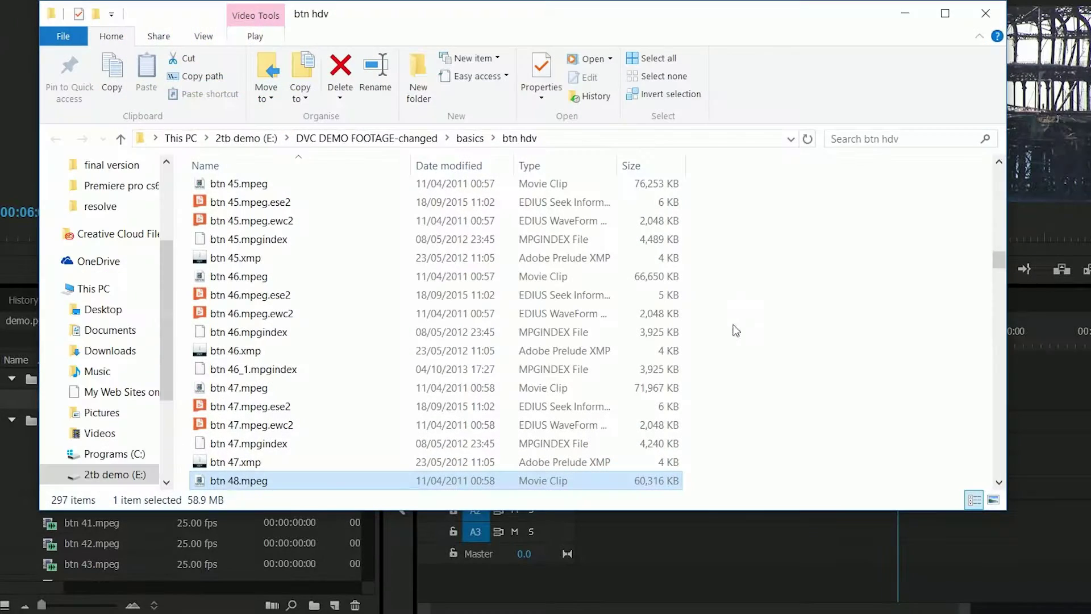
{"action": "key", "text": "F2"}
{"action": "type", "text": "west pier"}
{"action": "key", "text": "Return"}
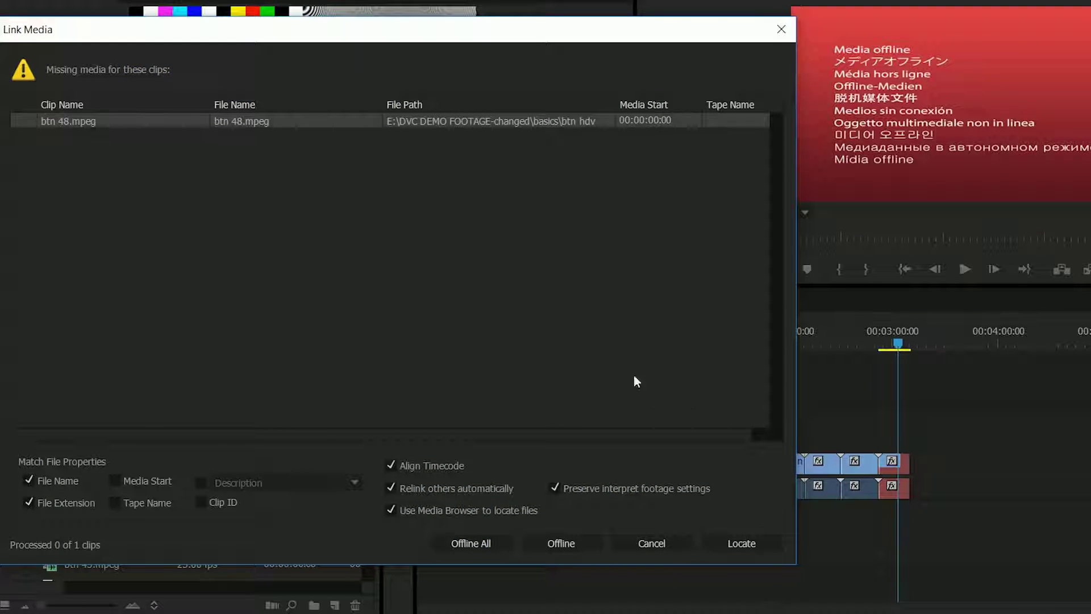
Cancel relinking btn 48.mpeg and expand the V1 and A1 tracks of the HDV clips sequence.
{"action": "left_click", "coordinate": [640, 544]}
{"action": "left_click_drag", "start_coordinate": [879, 344], "coordinate": [891, 411]}
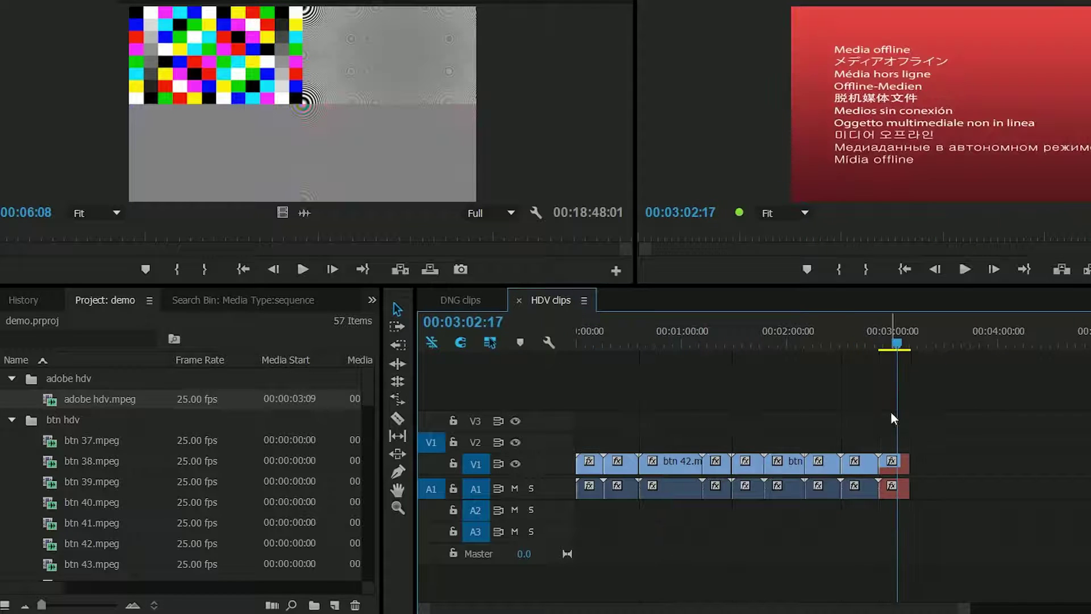
{"action": "double_click", "coordinate": [546, 463]}
{"action": "double_click", "coordinate": [571, 483]}
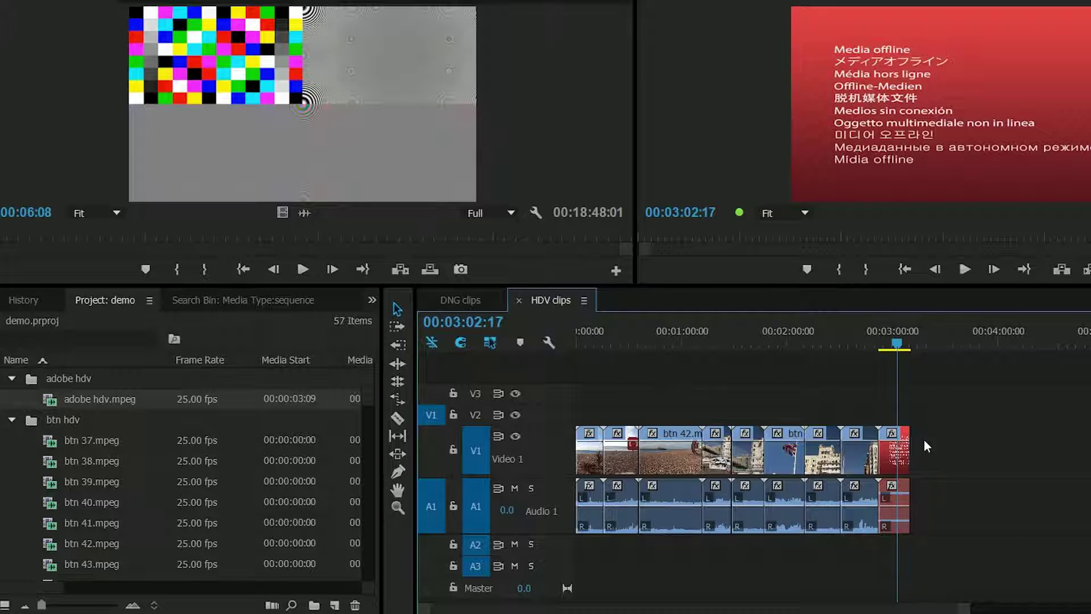
Relink the last clip in the HDV clips sequence, btn 48.mpeg, to west pier.mpeg in the btn hdv folder and scrub it.
{"action": "right_click", "coordinate": [892, 467]}
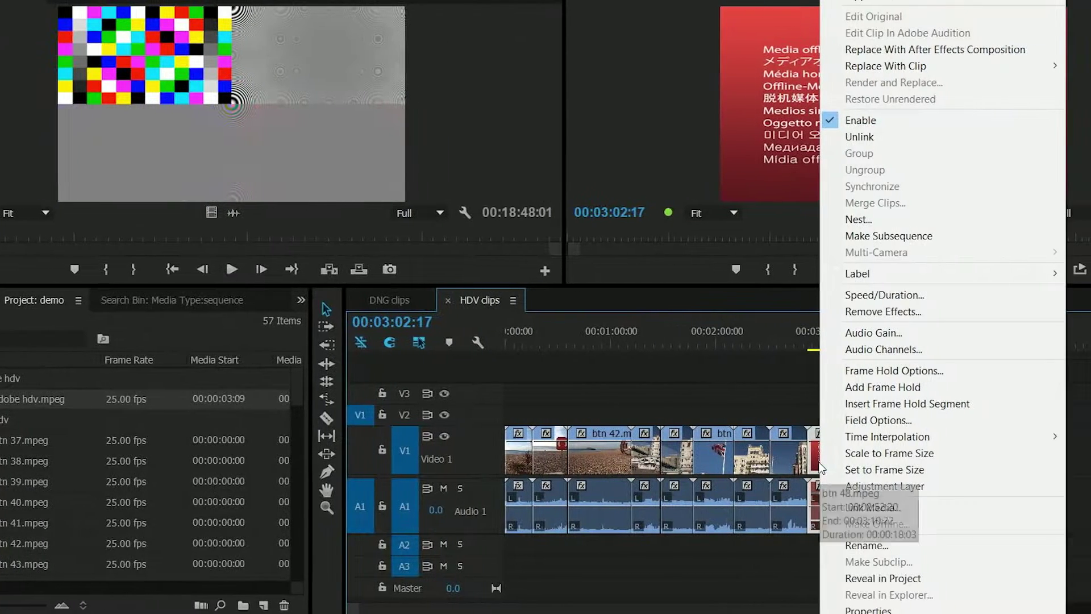
{"action": "left_click", "coordinate": [870, 506]}
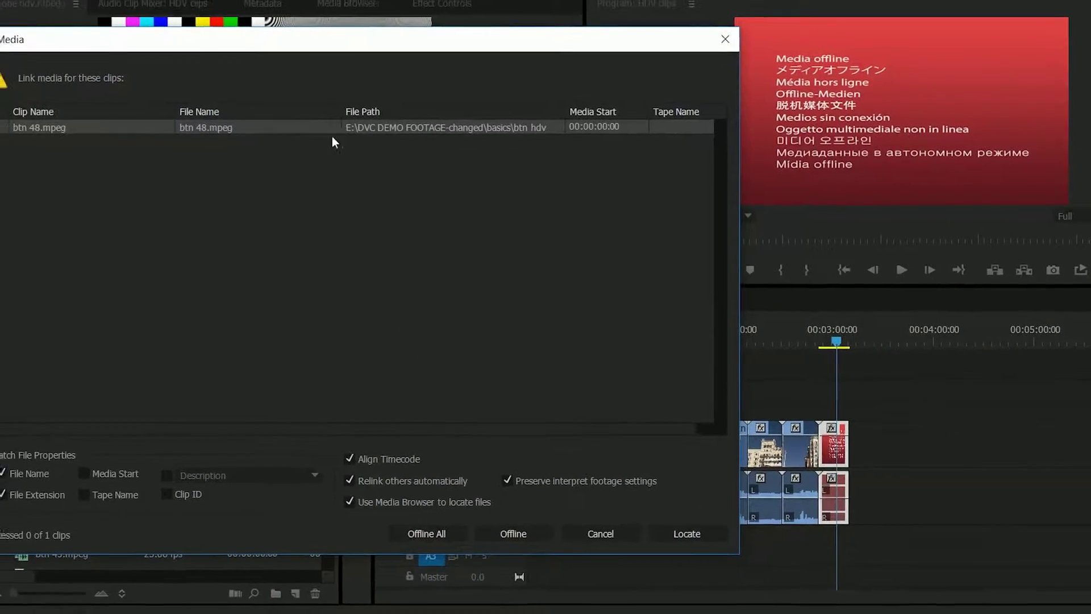
{"action": "left_click", "coordinate": [700, 522]}
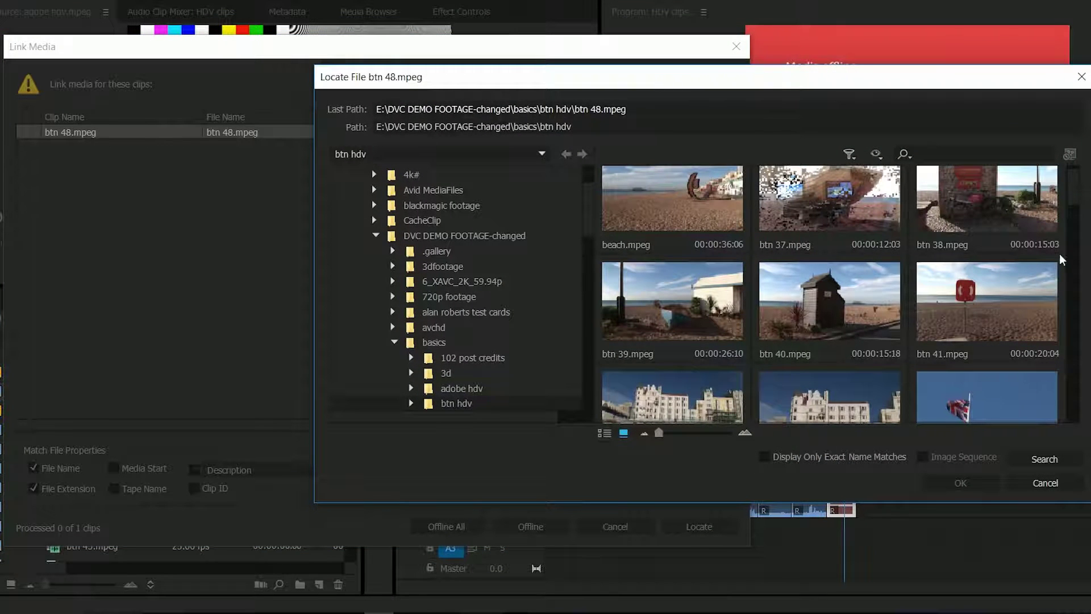
{"action": "left_click_drag", "start_coordinate": [1078, 194], "coordinate": [1076, 438]}
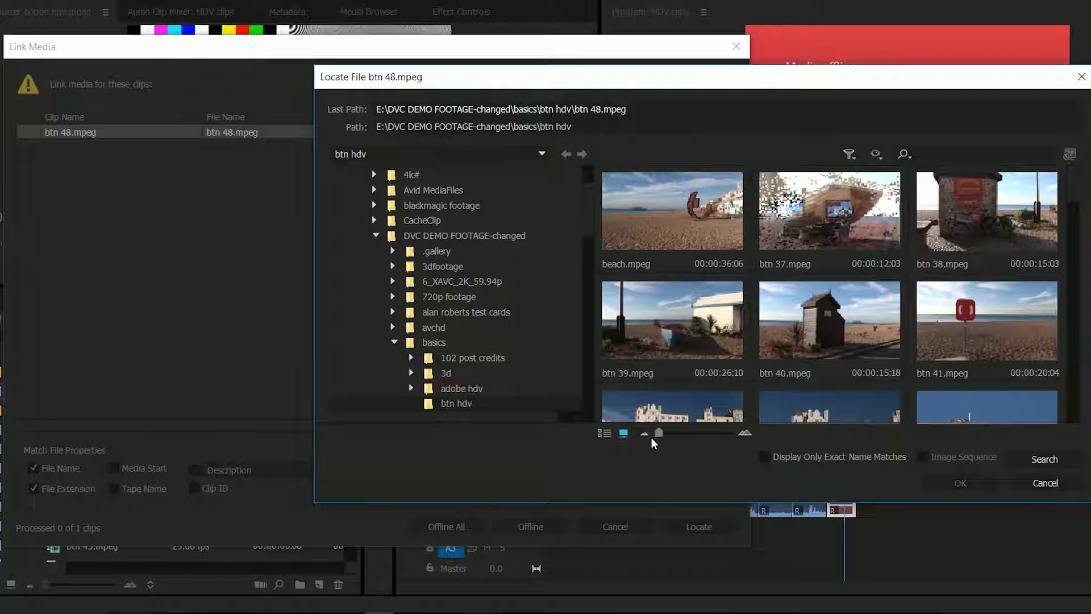
{"action": "left_click", "coordinate": [603, 435]}
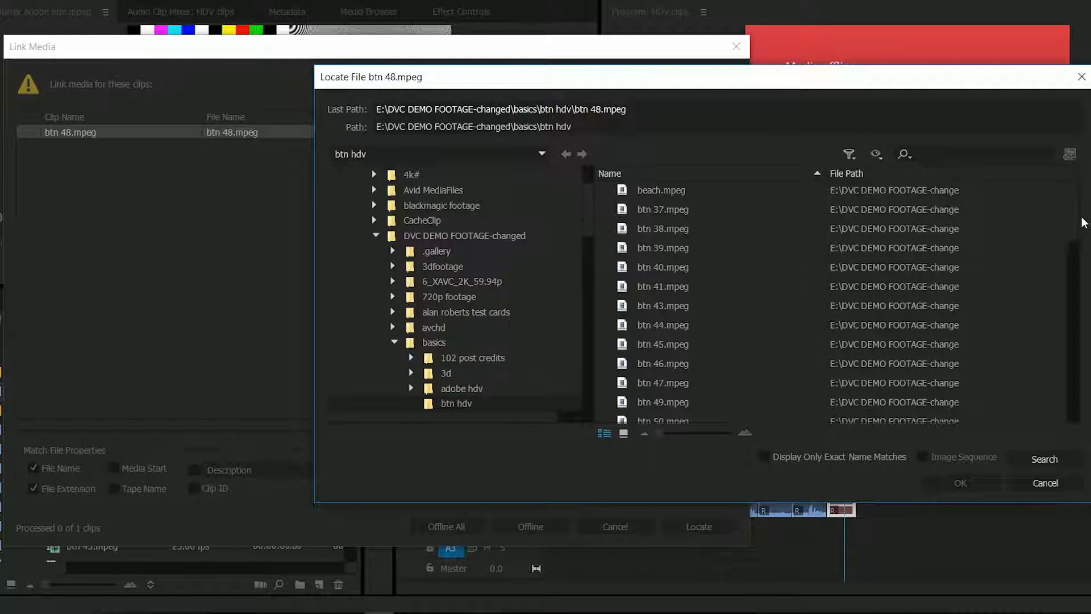
{"action": "left_click_drag", "start_coordinate": [1073, 236], "coordinate": [1063, 414]}
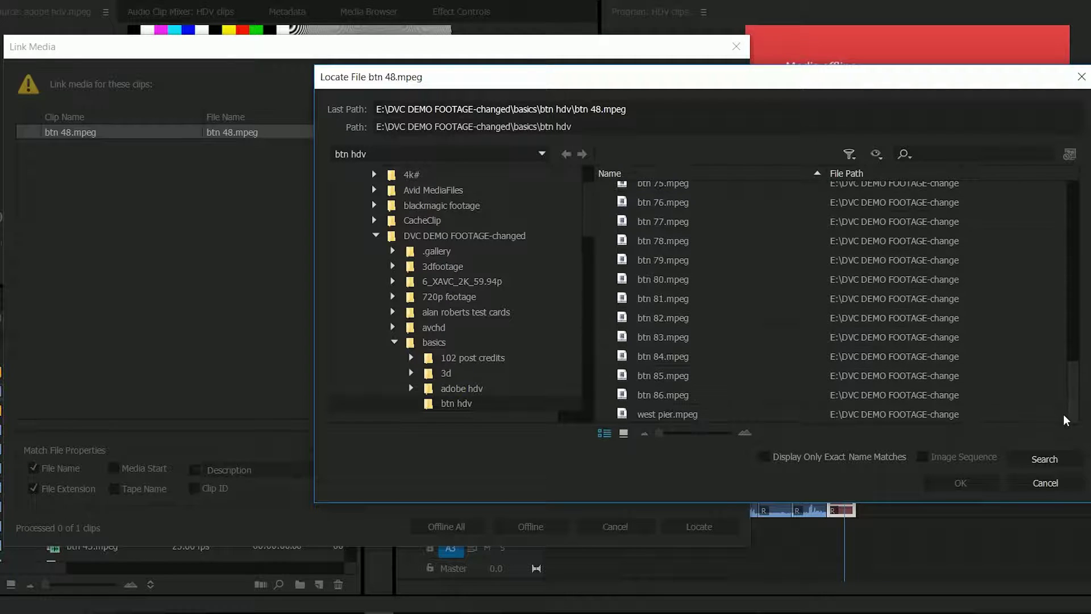
{"action": "left_click", "coordinate": [654, 408]}
{"action": "left_click", "coordinate": [961, 483]}
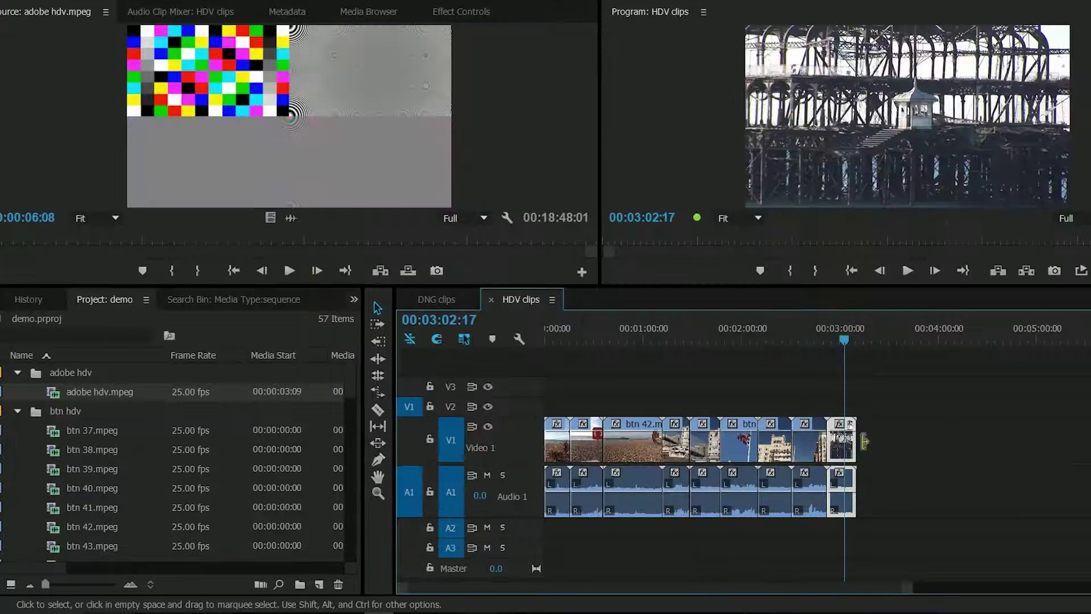
{"action": "left_click_drag", "start_coordinate": [843, 343], "coordinate": [847, 341]}
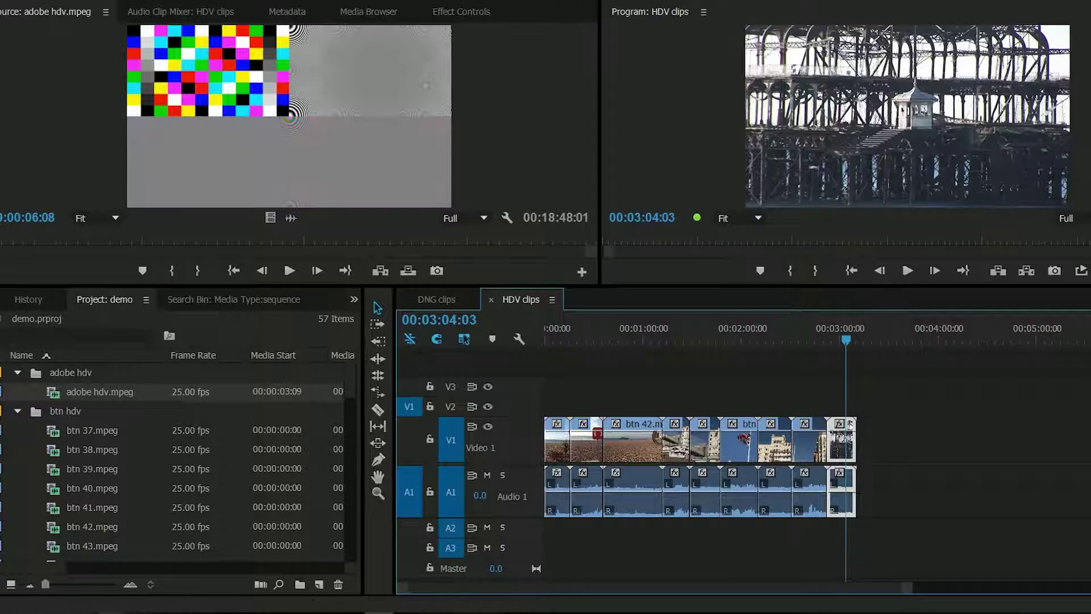
Switch to File Explorer and rename the btn hdv folder inside basics as brighton hdv.
{"action": "left_click", "coordinate": [316, 571]}
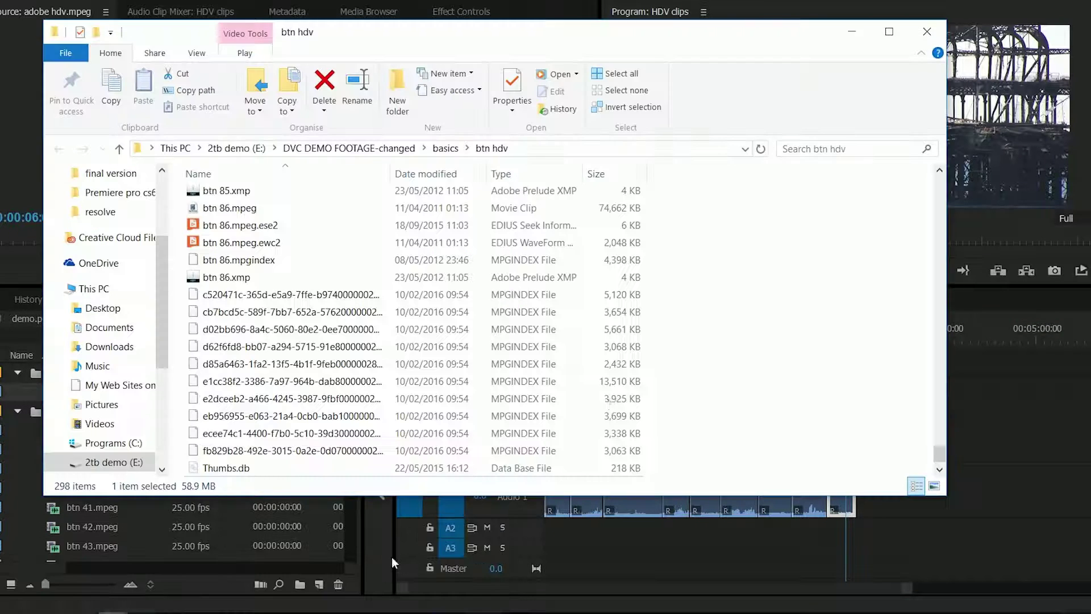
{"action": "left_click", "coordinate": [446, 148]}
{"action": "left_click", "coordinate": [219, 250]}
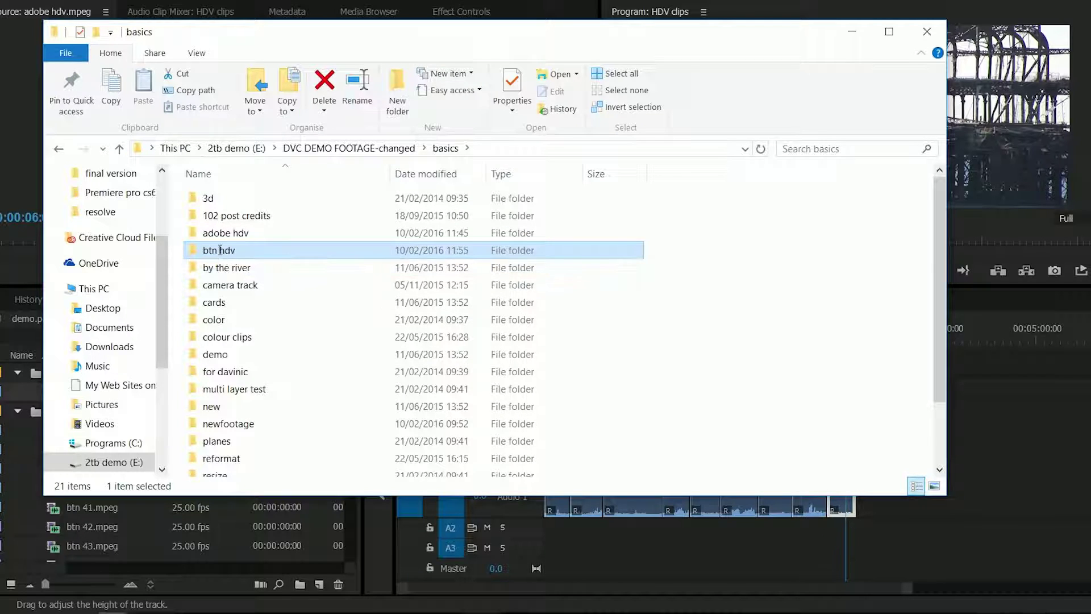
{"action": "type", "text": "brighton hdv"}
{"action": "key", "text": "Return"}
{"action": "left_click", "coordinate": [960, 420]}
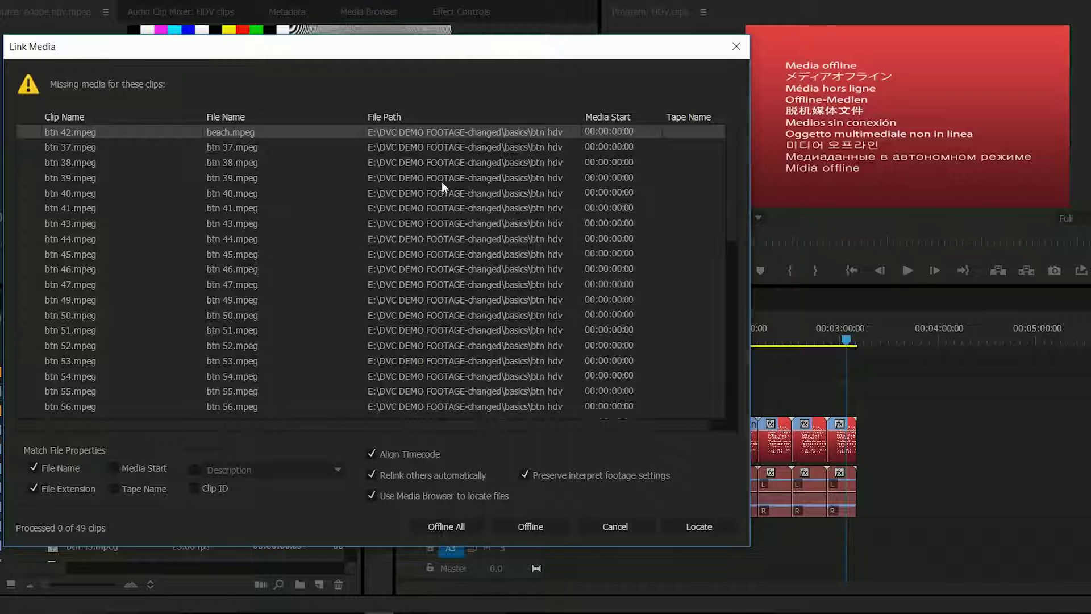
Cancel linking the missing clips and scrub the HDV clips sequence to check its media.
{"action": "left_click", "coordinate": [598, 524]}
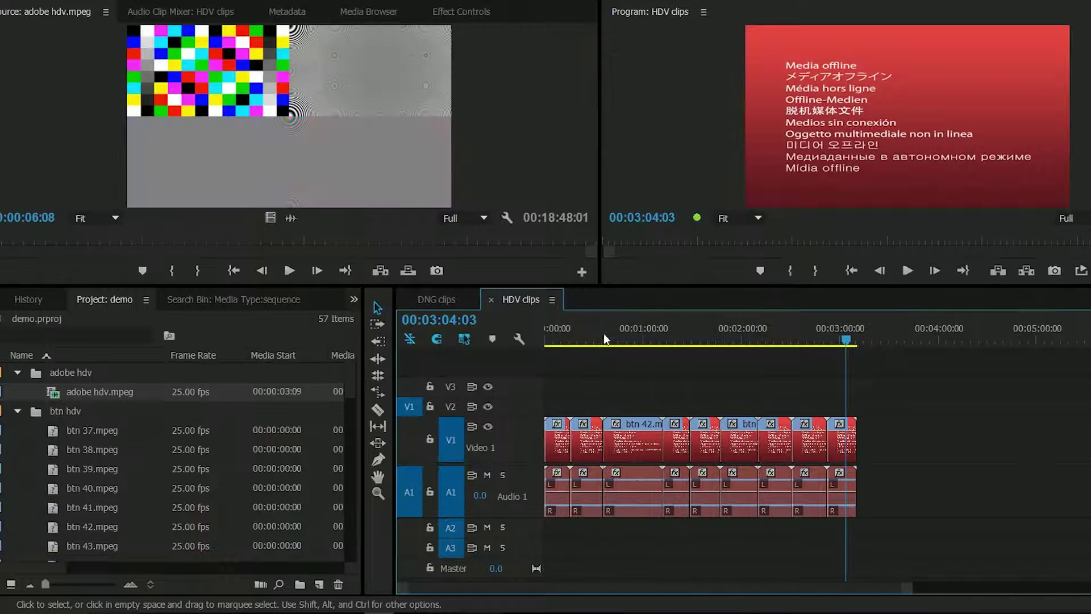
{"action": "left_click_drag", "start_coordinate": [604, 333], "coordinate": [638, 334]}
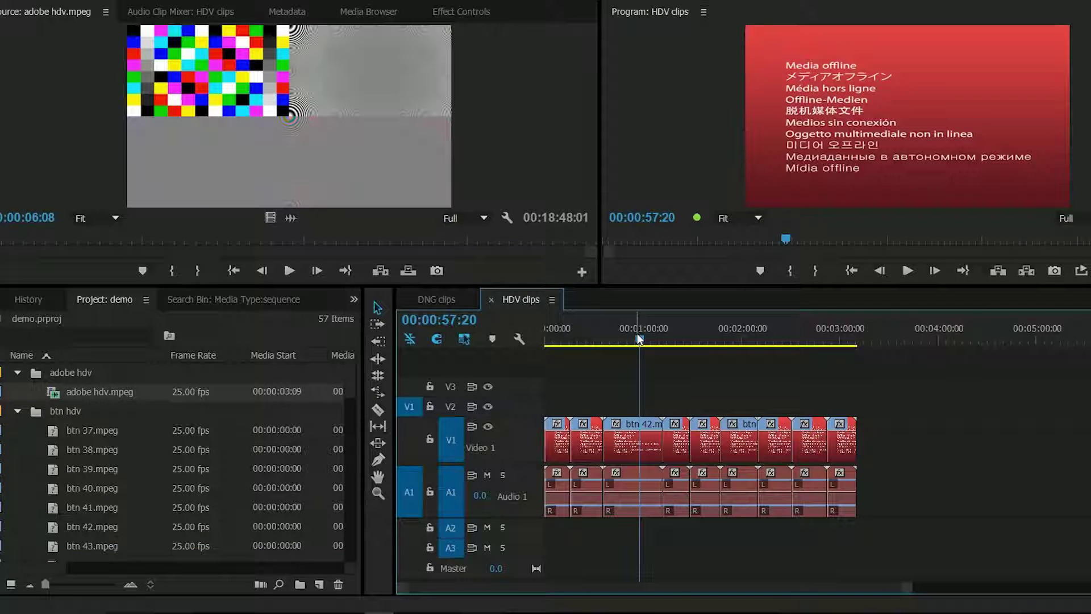
{"action": "left_click_drag", "start_coordinate": [932, 408], "coordinate": [540, 550]}
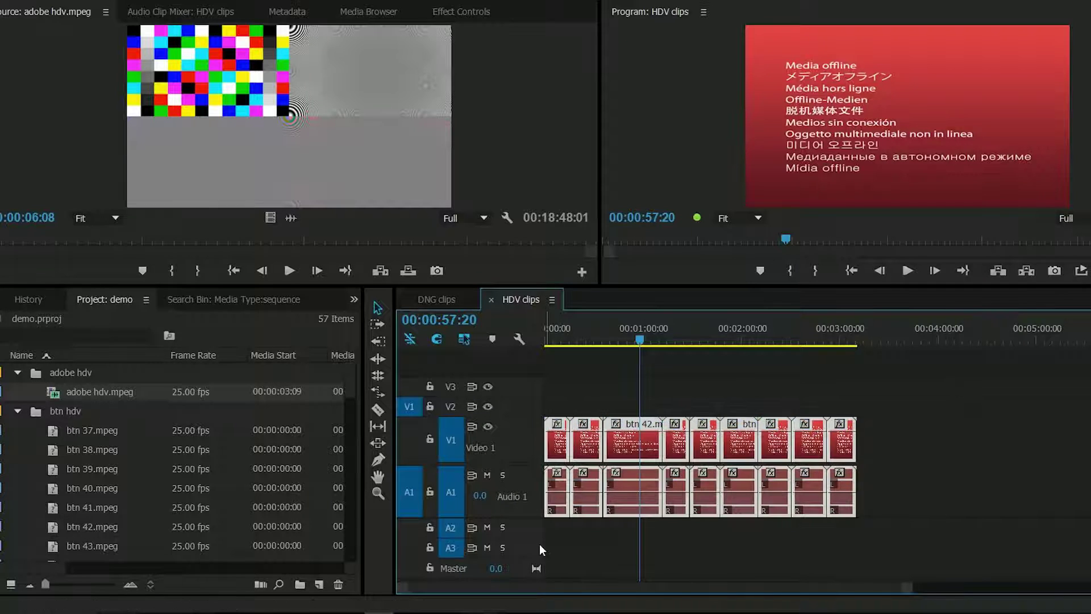
{"action": "left_click", "coordinate": [935, 489]}
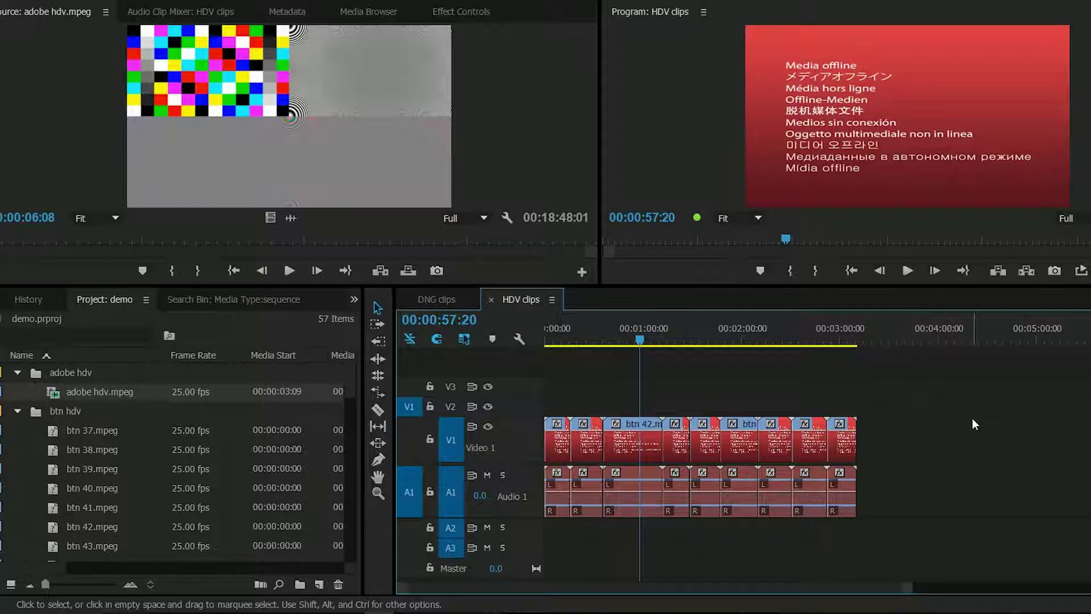
Relink all clips in the HDV clips sequence by locating beach.mpeg in brighton hdv with only exact name matches displayed, and check the footage.
{"action": "left_click_drag", "start_coordinate": [916, 387], "coordinate": [543, 514]}
{"action": "right_click", "coordinate": [626, 442]}
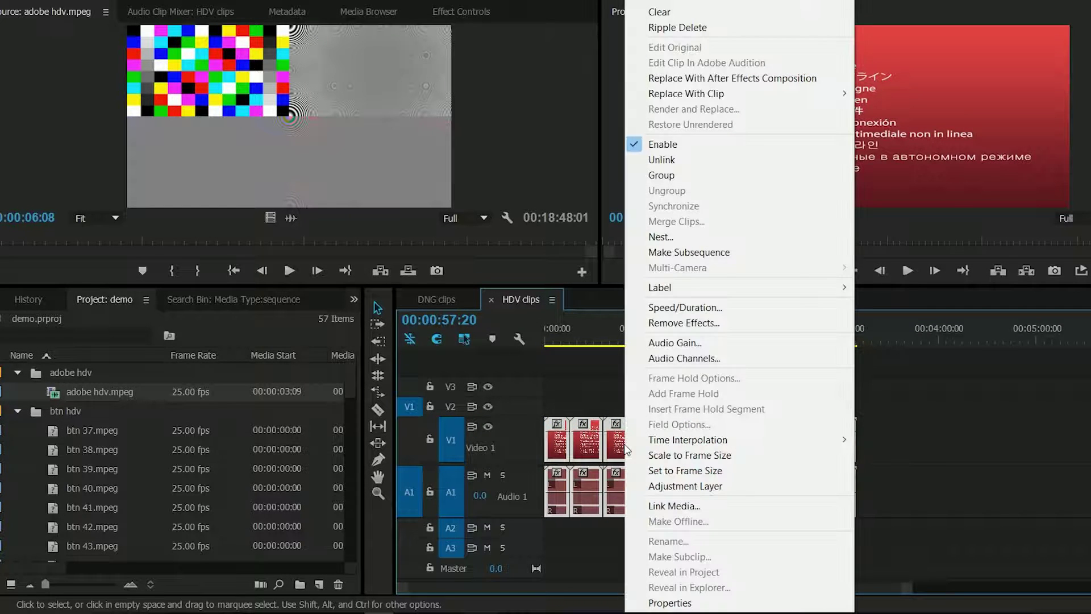
{"action": "left_click", "coordinate": [707, 506]}
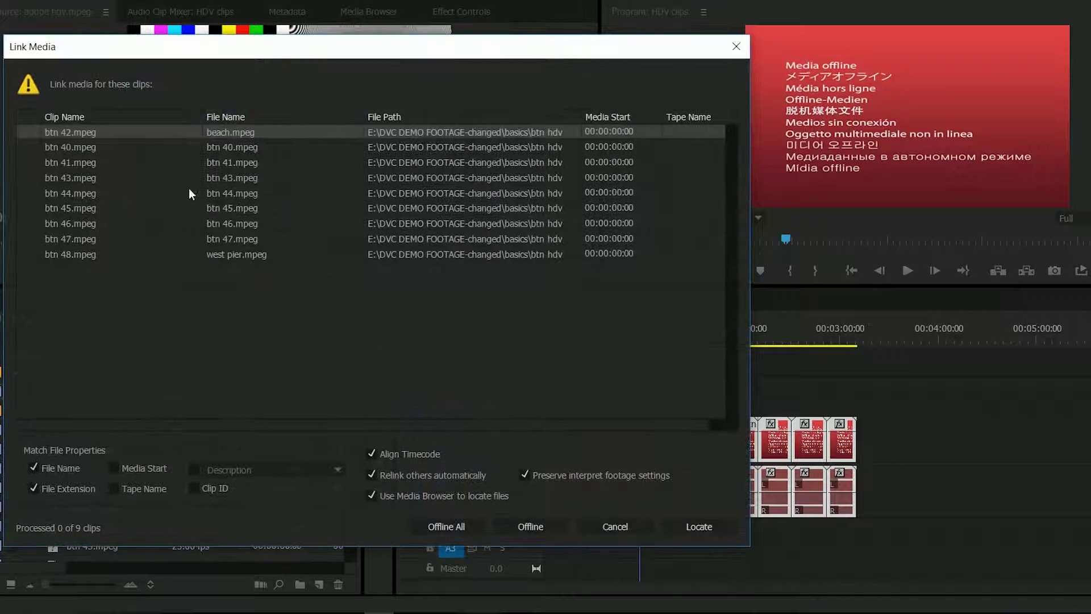
{"action": "left_click", "coordinate": [677, 527]}
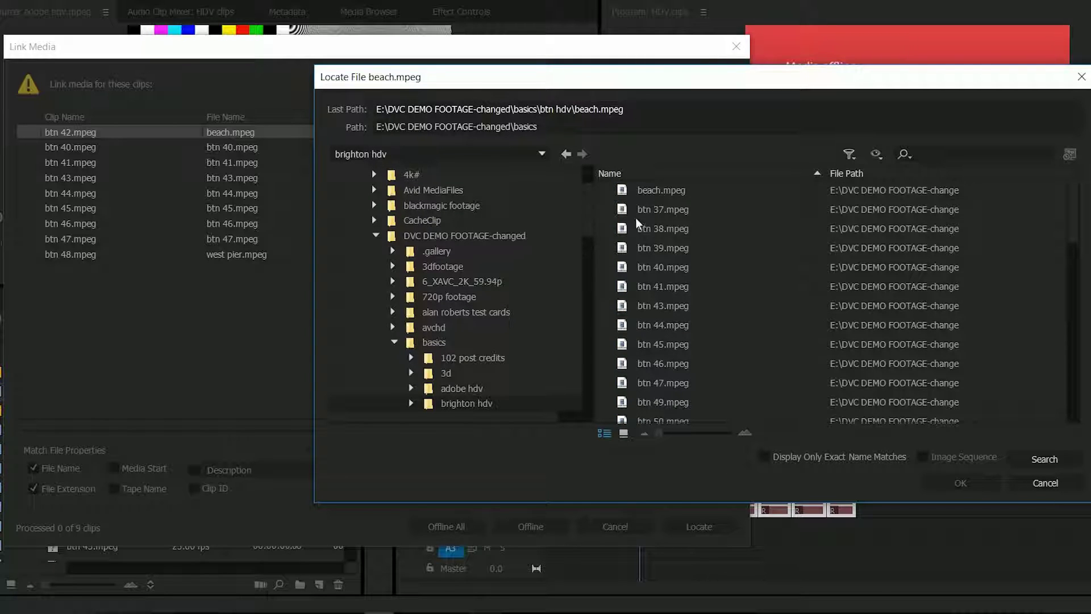
{"action": "left_click", "coordinate": [764, 457]}
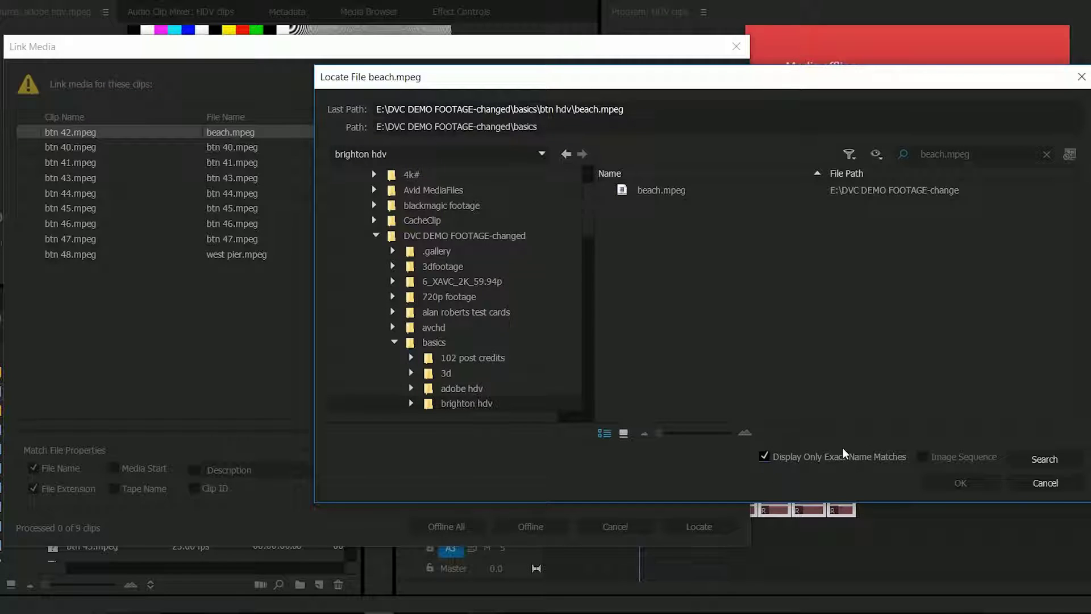
{"action": "left_click", "coordinate": [955, 480]}
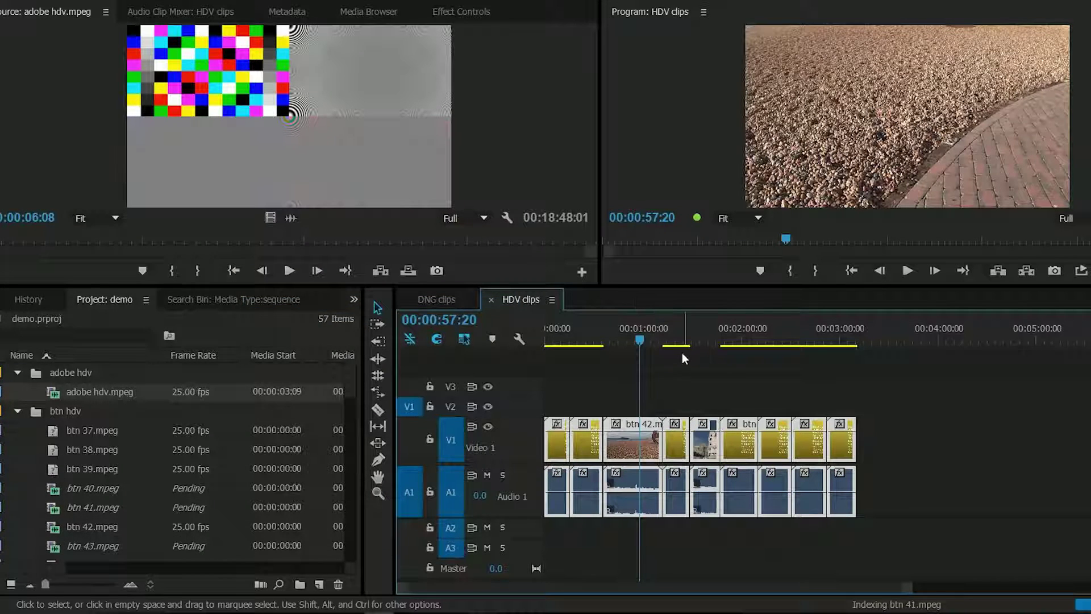
{"action": "left_click", "coordinate": [581, 340]}
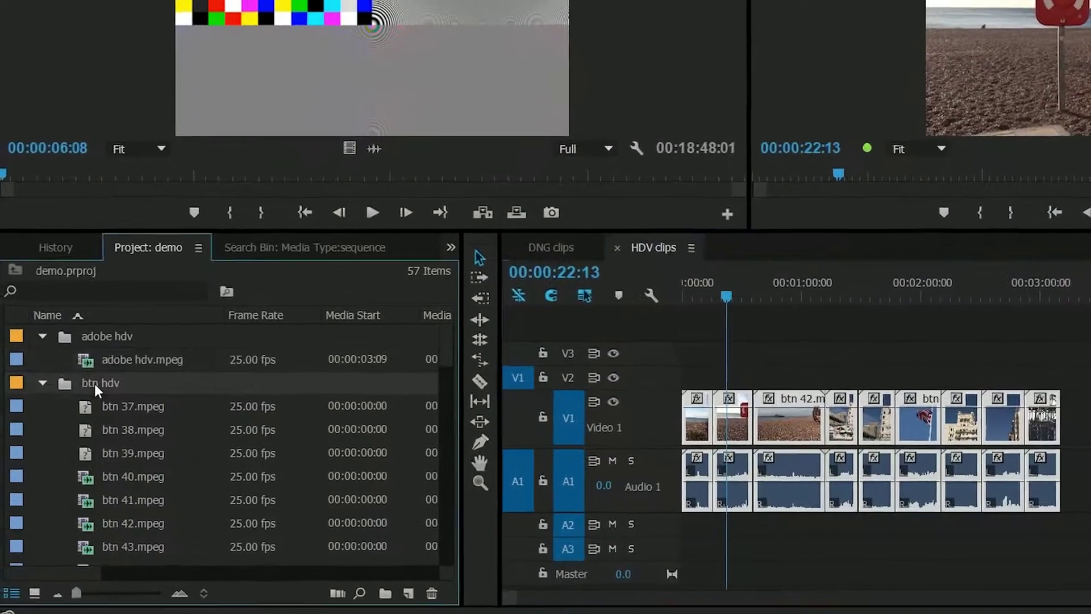
Open the btn hdv bin as thumbnails and look through its clips for media that is still offline.
{"action": "scroll", "coordinate": [447, 354], "scroll_direction": "down", "scroll_amount": 2}
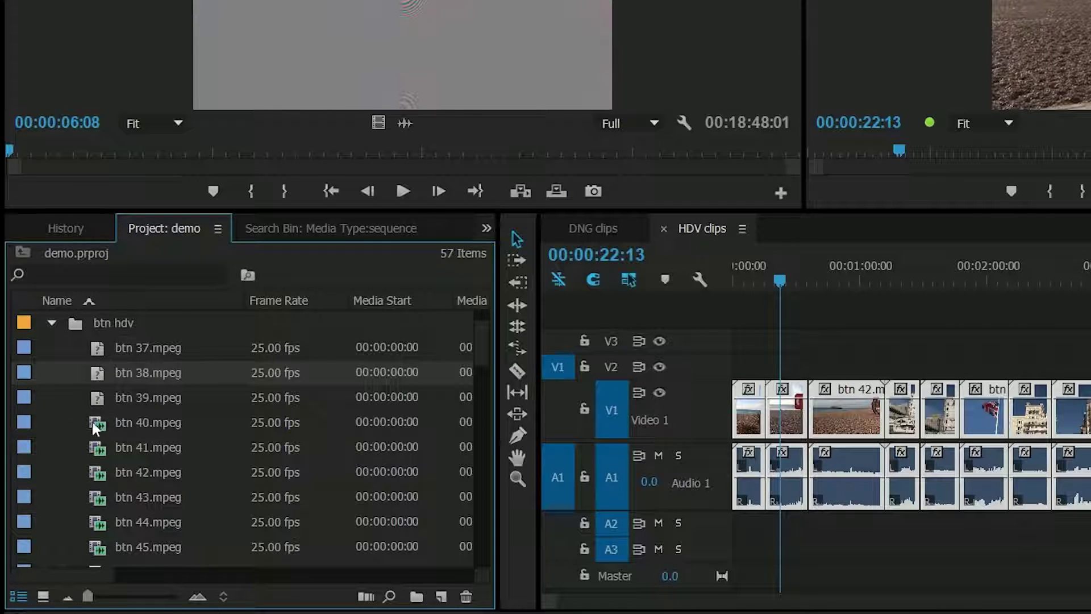
{"action": "left_click", "coordinate": [42, 596]}
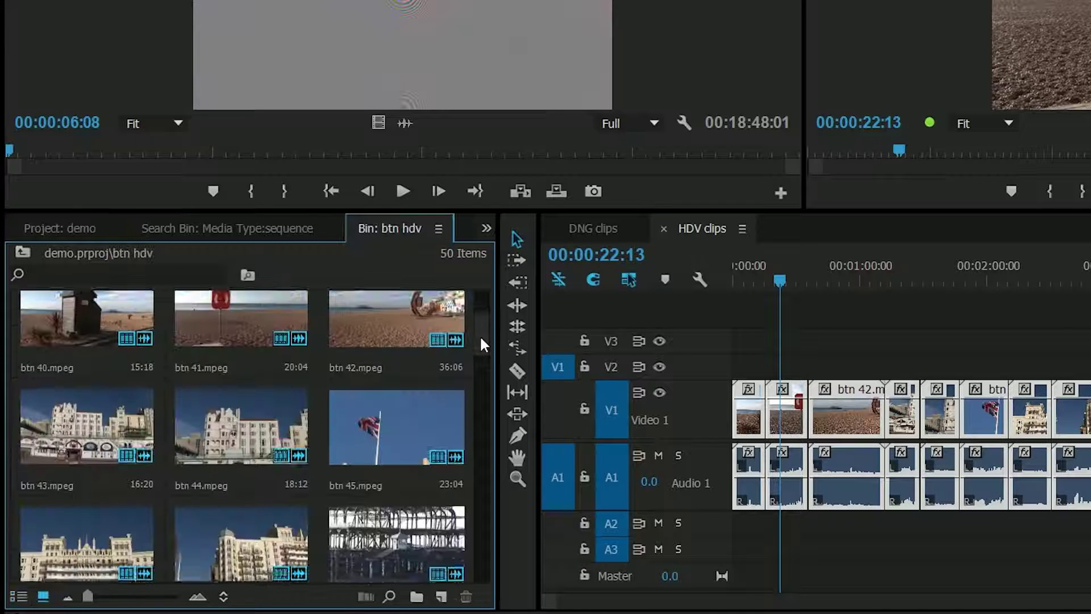
{"action": "scroll", "coordinate": [480, 335], "scroll_direction": "up", "scroll_amount": 1}
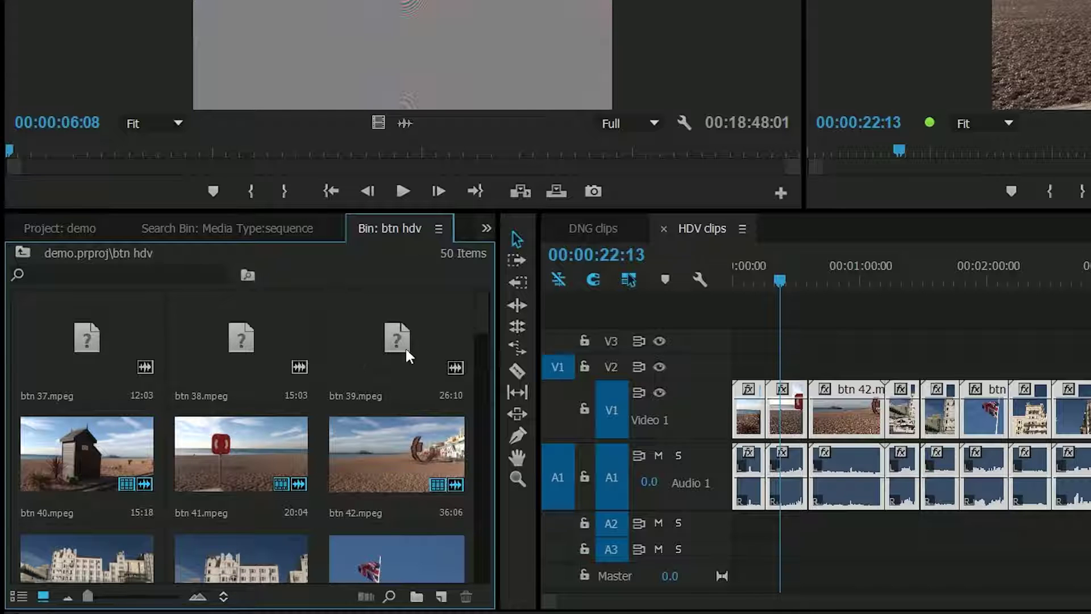
Inspect the offline file details of btn 38.mpeg and btn 39.mpeg without changes, and return the bin to list view.
{"action": "double_click", "coordinate": [230, 348]}
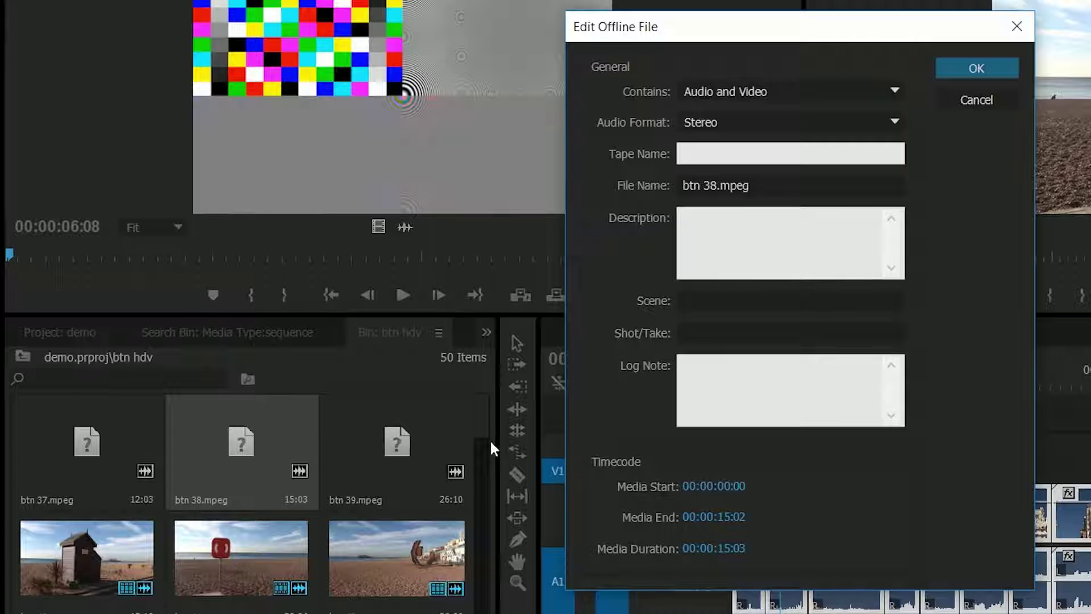
{"action": "left_click", "coordinate": [973, 100]}
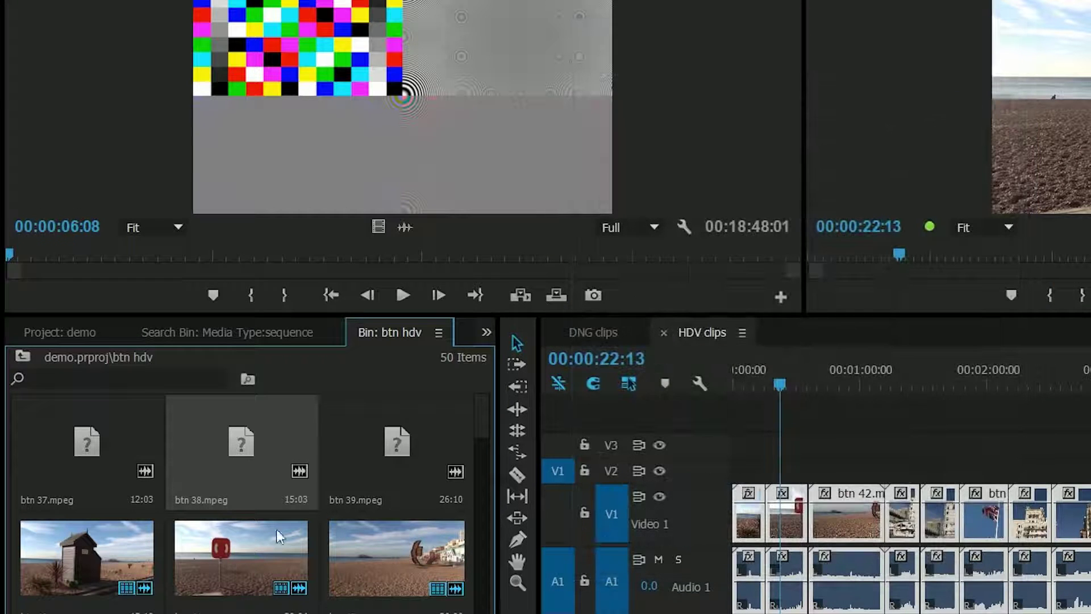
{"action": "left_click", "coordinate": [371, 444]}
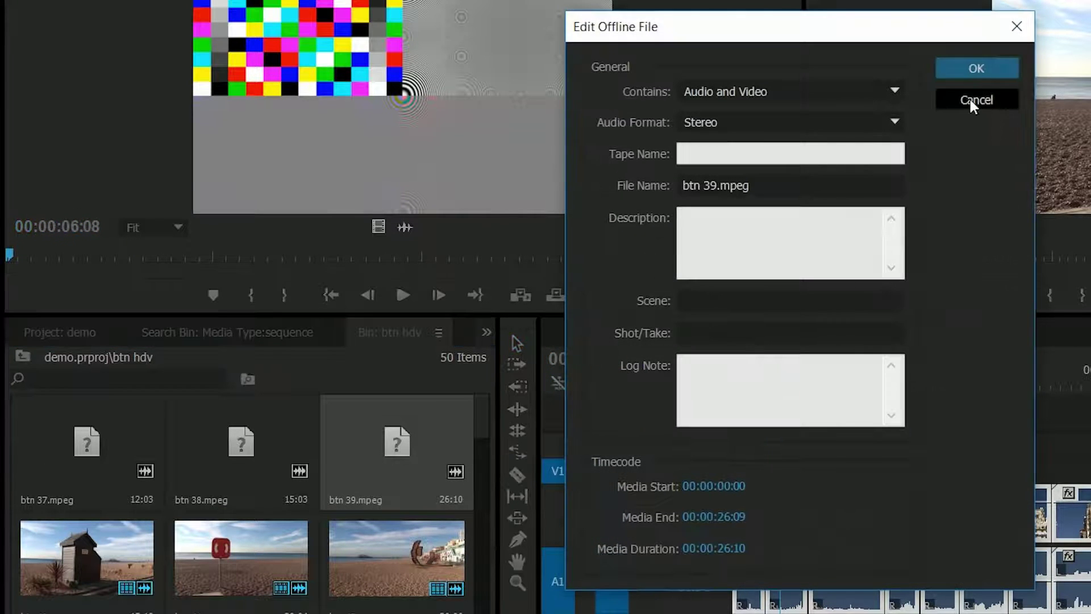
{"action": "left_click", "coordinate": [973, 100]}
{"action": "key", "text": "ctrl+Page_Up"}
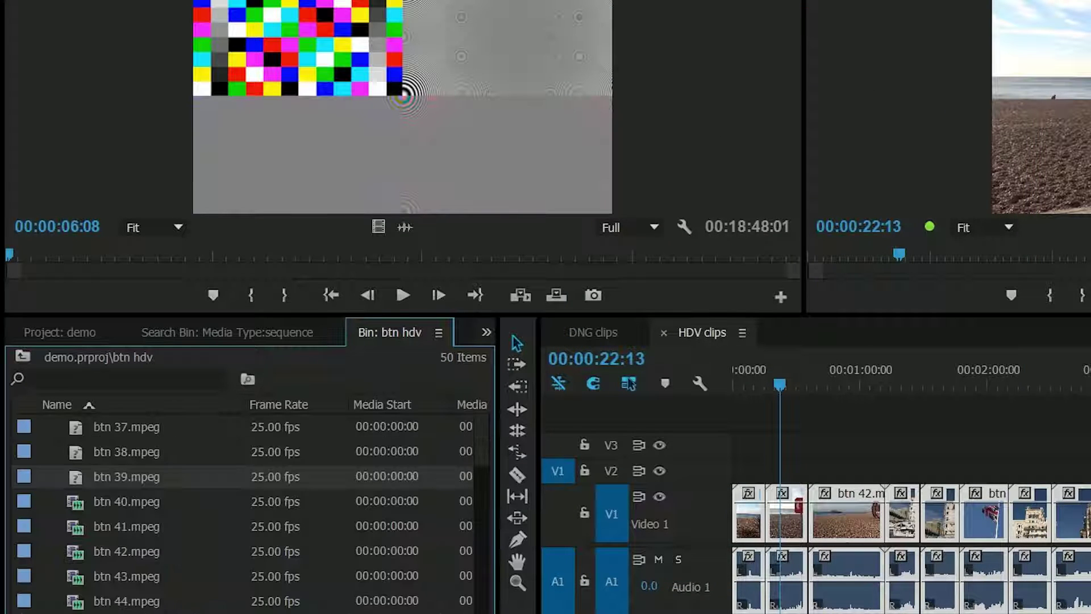
{"action": "scroll", "coordinate": [487, 449], "scroll_direction": "down", "scroll_amount": 1}
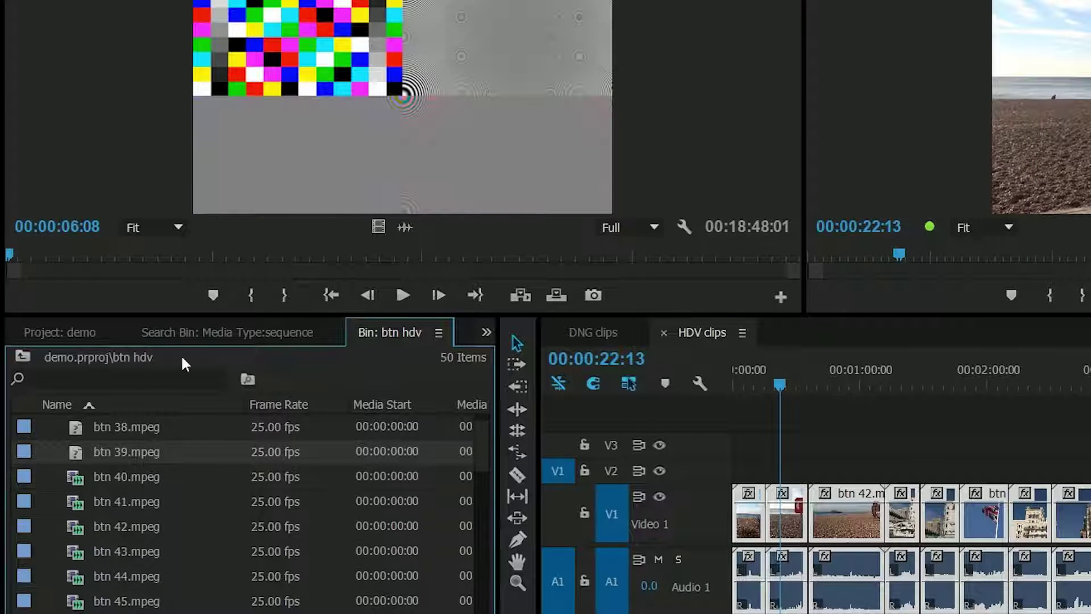
Relink the remaining offline clips of the whole btn hdv bin by locating btn 37.mpeg in the brighton hdv folder.
{"action": "left_click", "coordinate": [24, 356]}
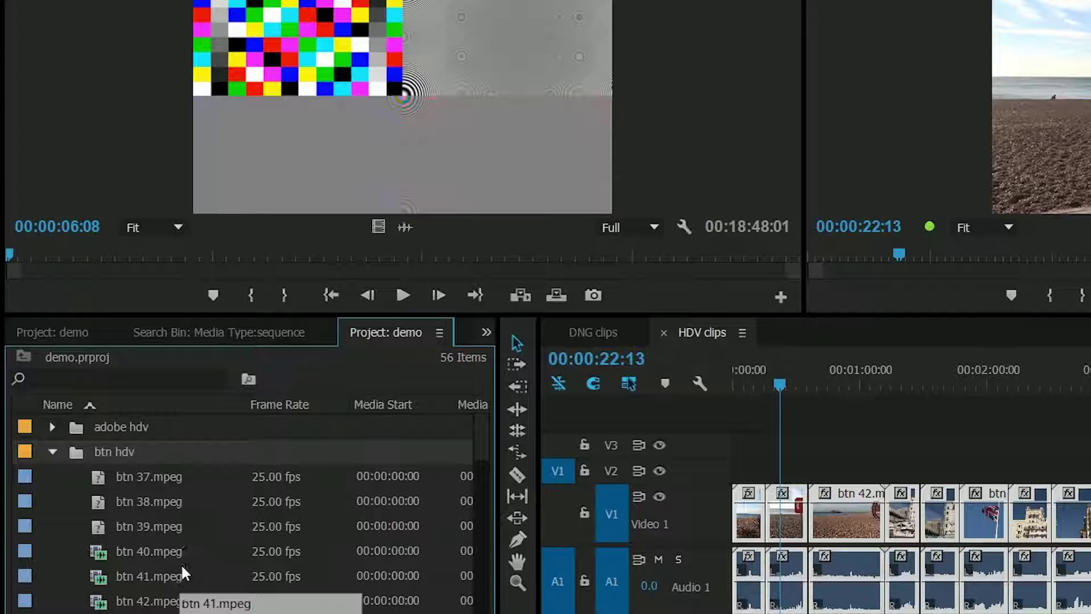
{"action": "right_click", "coordinate": [97, 458]}
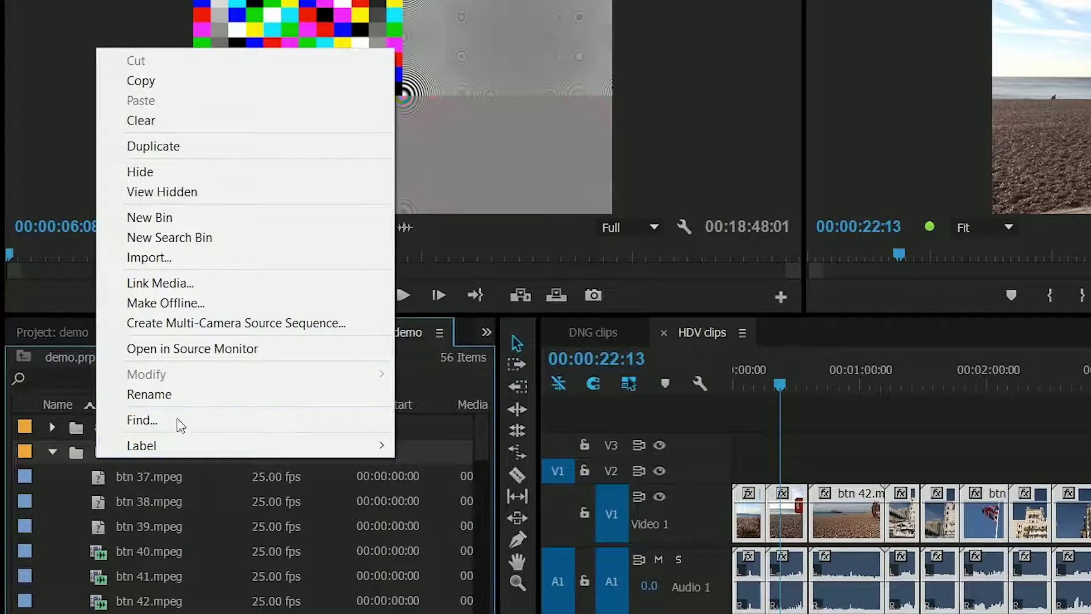
{"action": "left_click", "coordinate": [192, 278]}
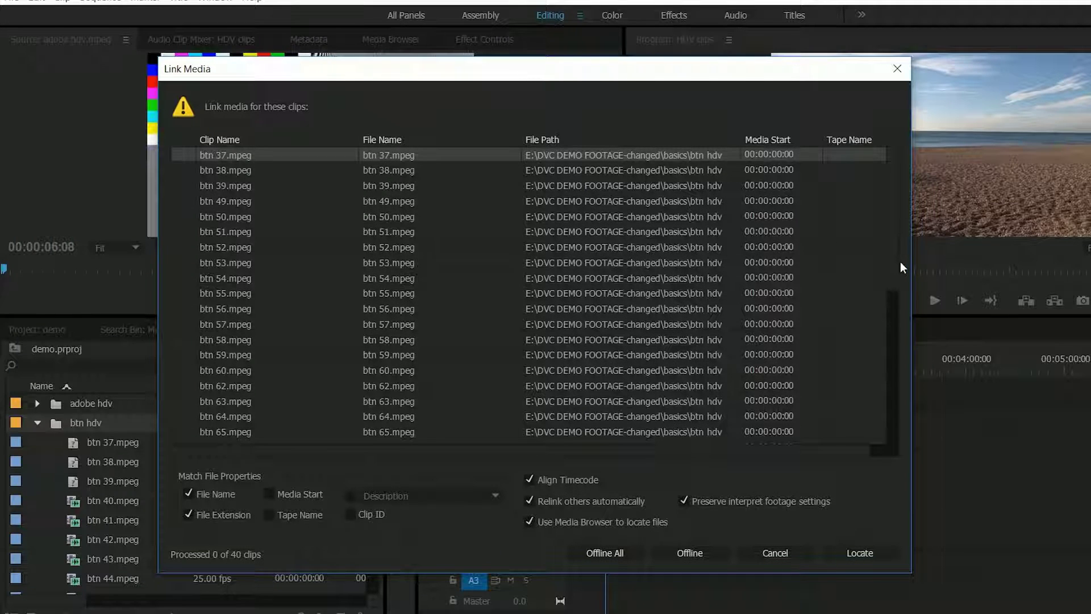
{"action": "left_click", "coordinate": [865, 551]}
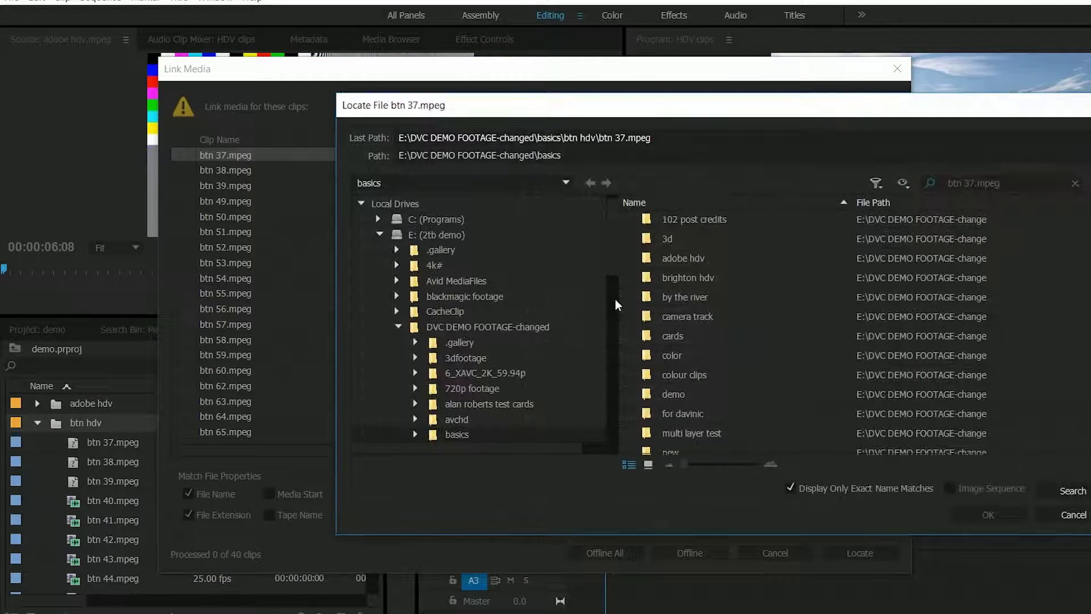
{"action": "double_click", "coordinate": [696, 279]}
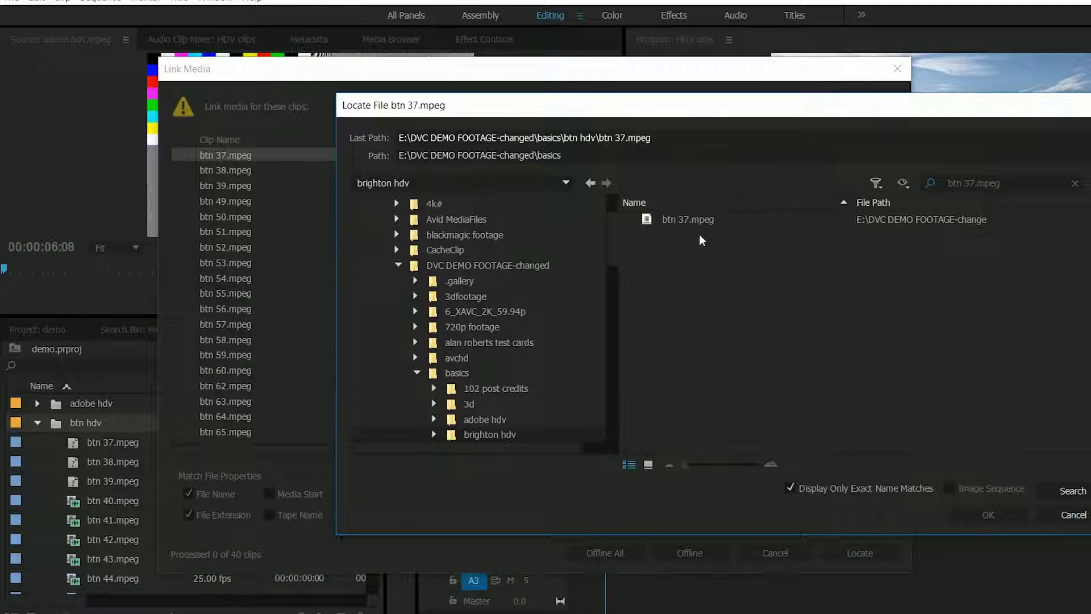
{"action": "double_click", "coordinate": [699, 219]}
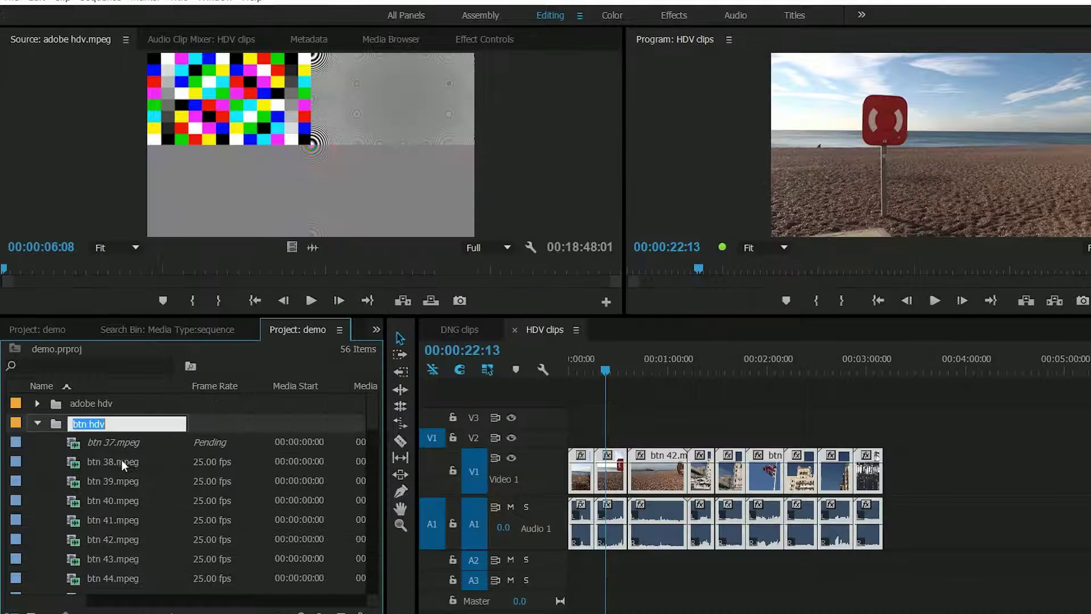
{"action": "left_click_drag", "start_coordinate": [373, 412], "coordinate": [309, 408]}
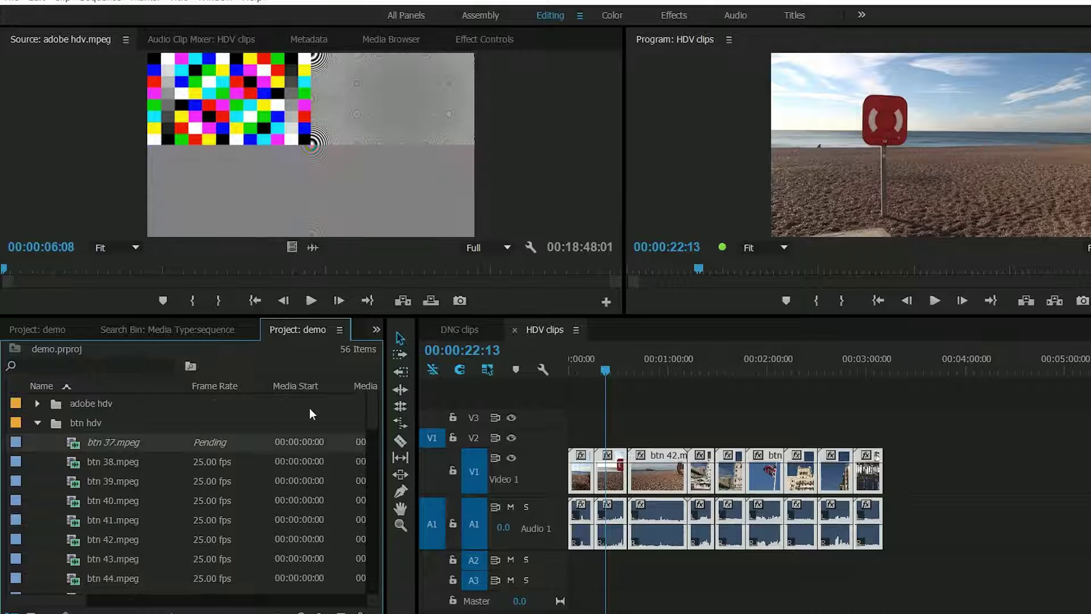
{"action": "right_click", "coordinate": [54, 424]}
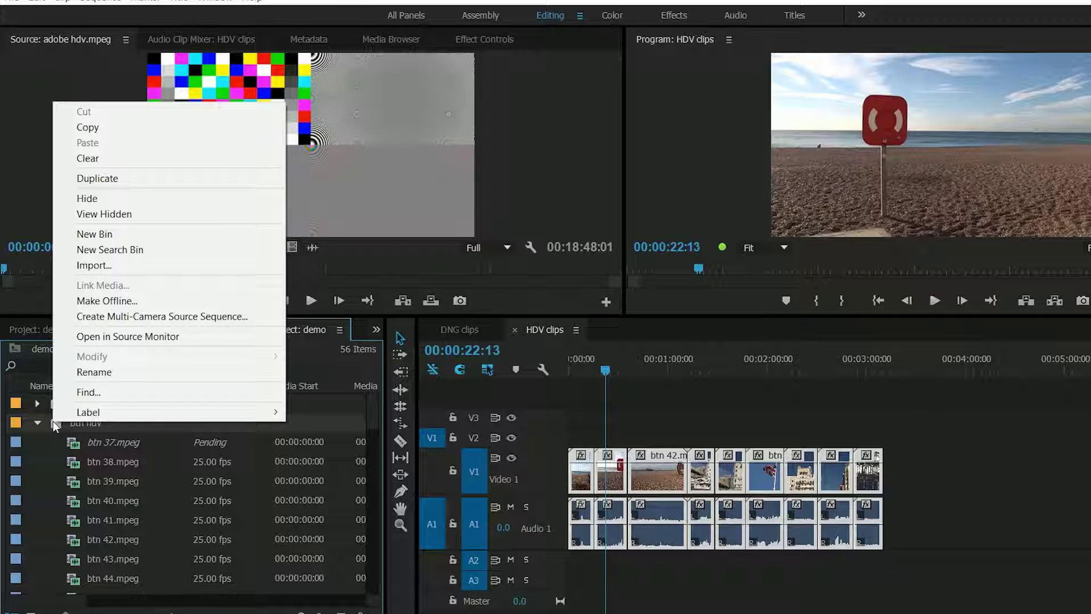
{"action": "left_click", "coordinate": [66, 485]}
Make btn 39.mpeg in the btn hdv bin offline, with its media files remaining on disk.
{"action": "left_click", "coordinate": [72, 485]}
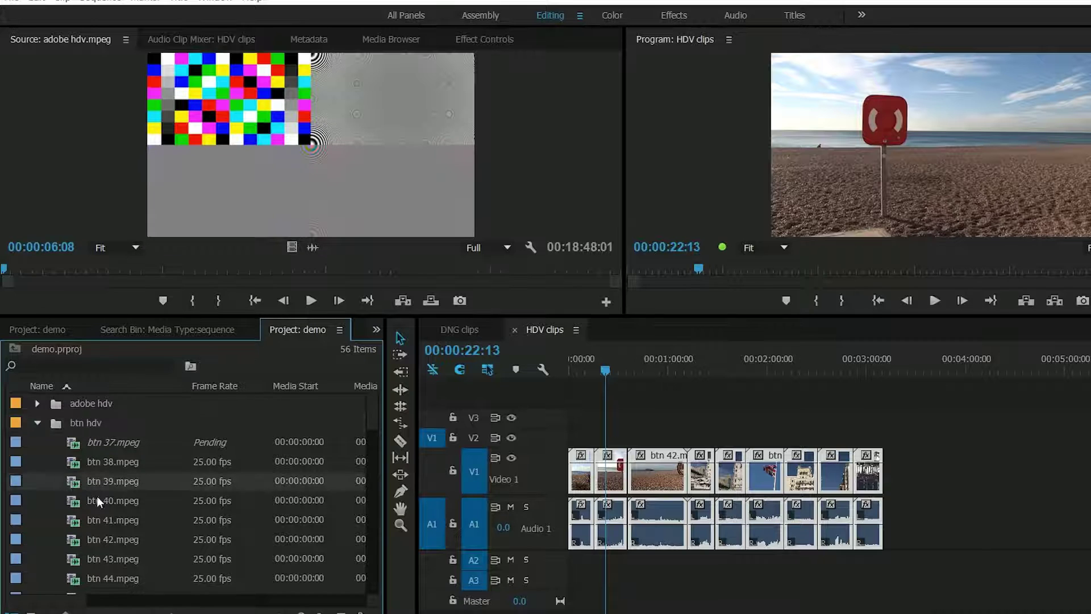
{"action": "right_click", "coordinate": [73, 486]}
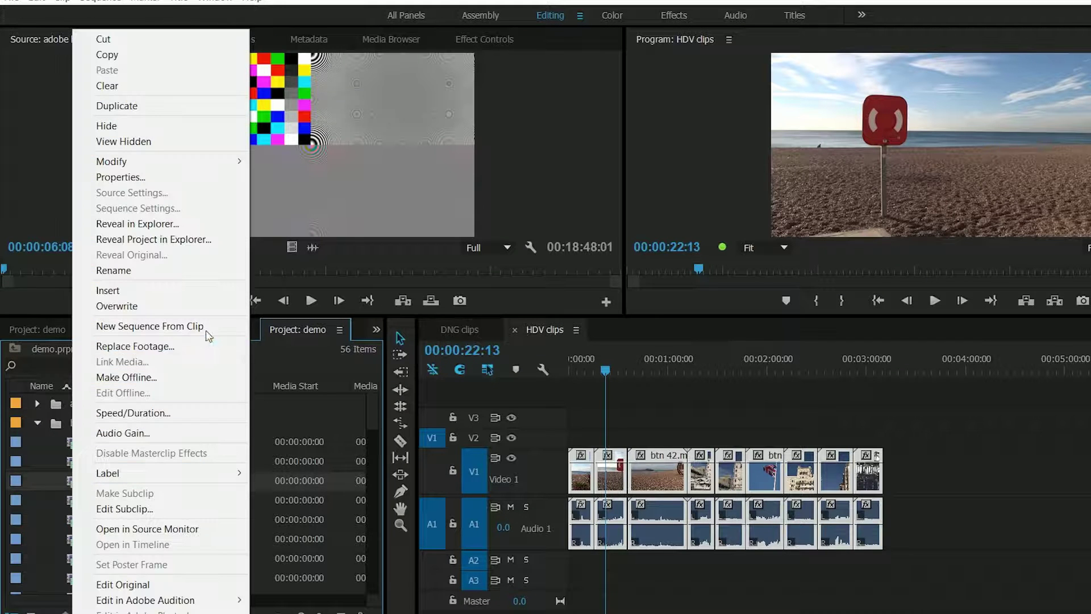
{"action": "left_click", "coordinate": [183, 376]}
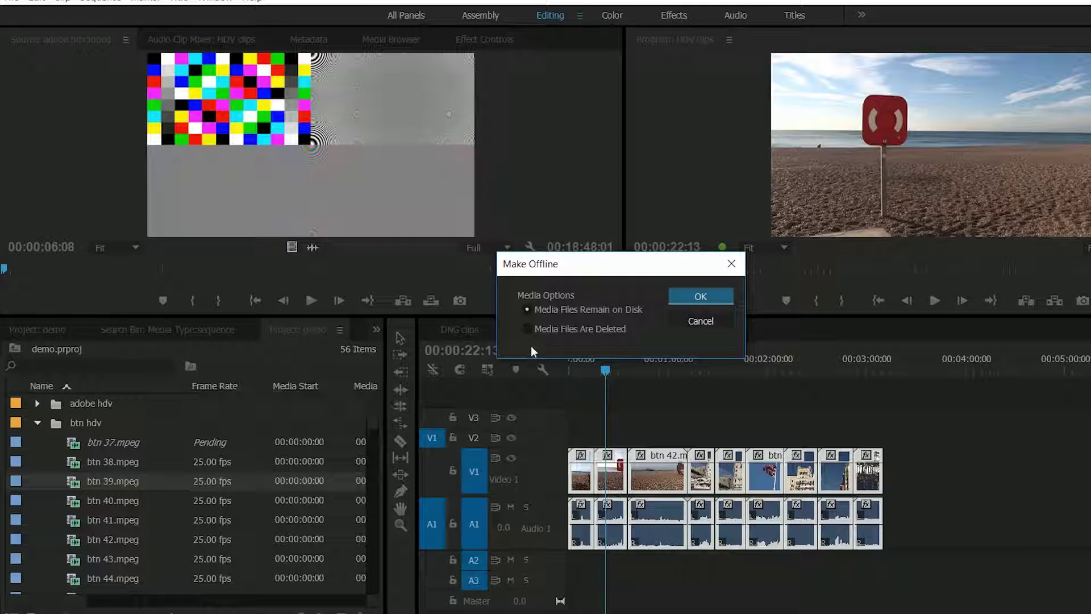
{"action": "left_click_drag", "start_coordinate": [564, 272], "coordinate": [428, 303]}
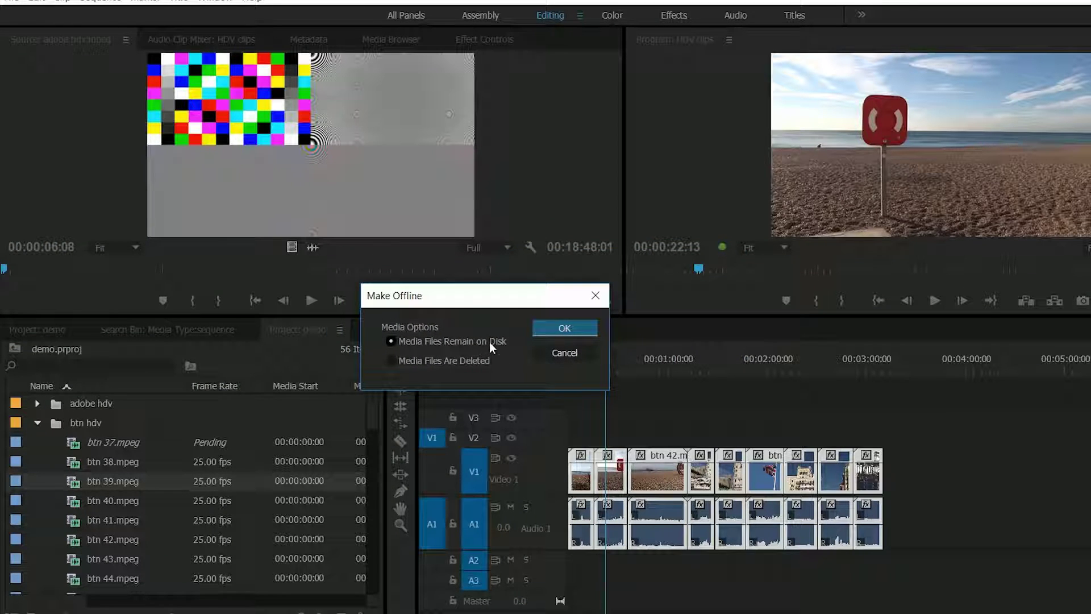
{"action": "left_click", "coordinate": [392, 361]}
{"action": "left_click", "coordinate": [392, 341]}
{"action": "left_click", "coordinate": [548, 328]}
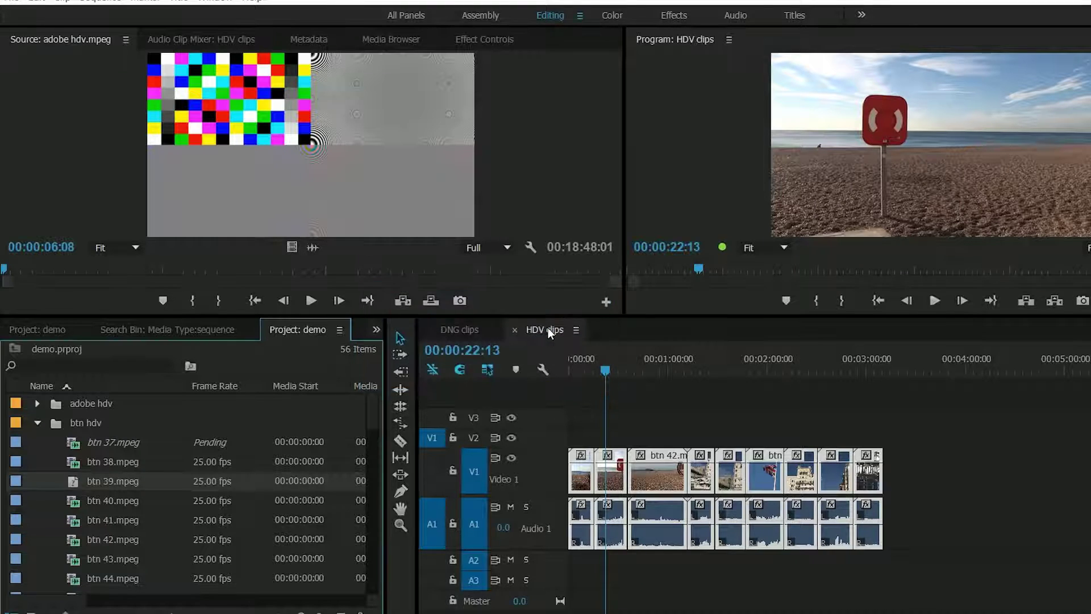
Relink the offline clip btn 39.mpeg by locating its file in the brighton hdv folder.
{"action": "right_click", "coordinate": [74, 482]}
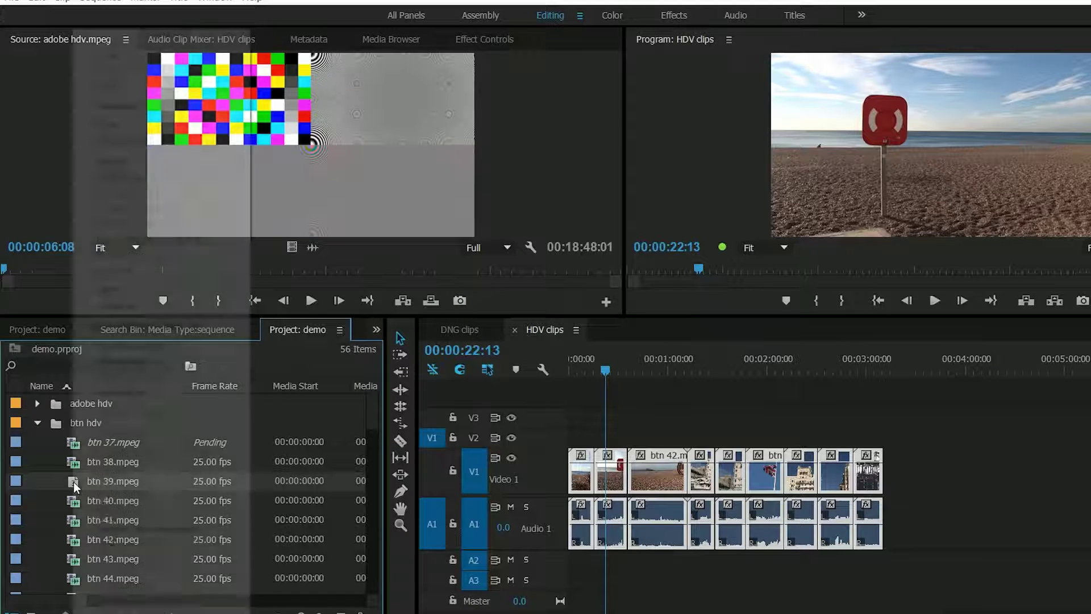
{"action": "left_click", "coordinate": [133, 359]}
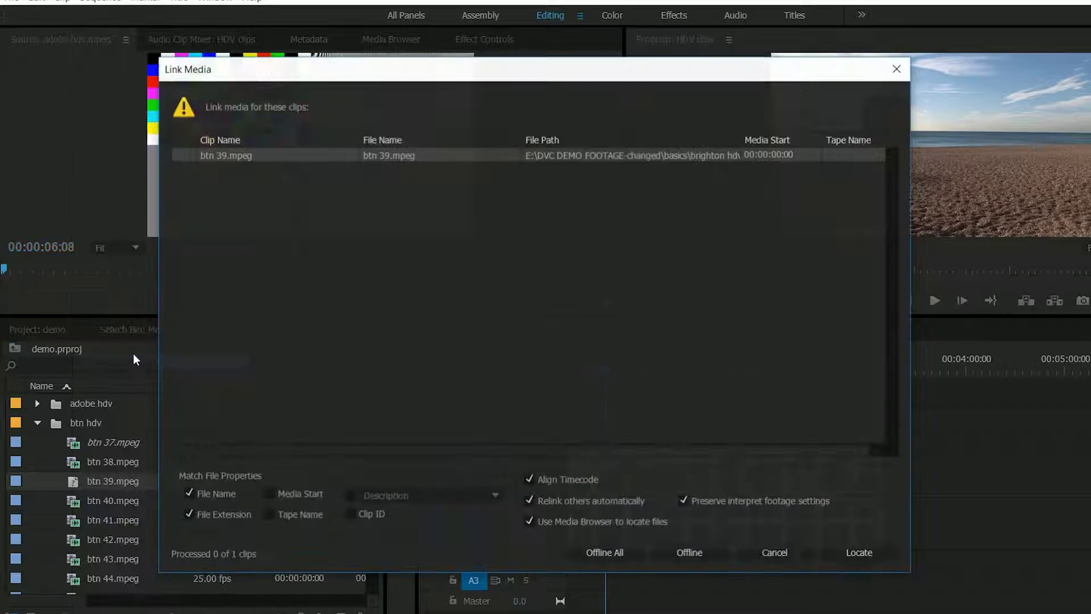
{"action": "left_click", "coordinate": [864, 557]}
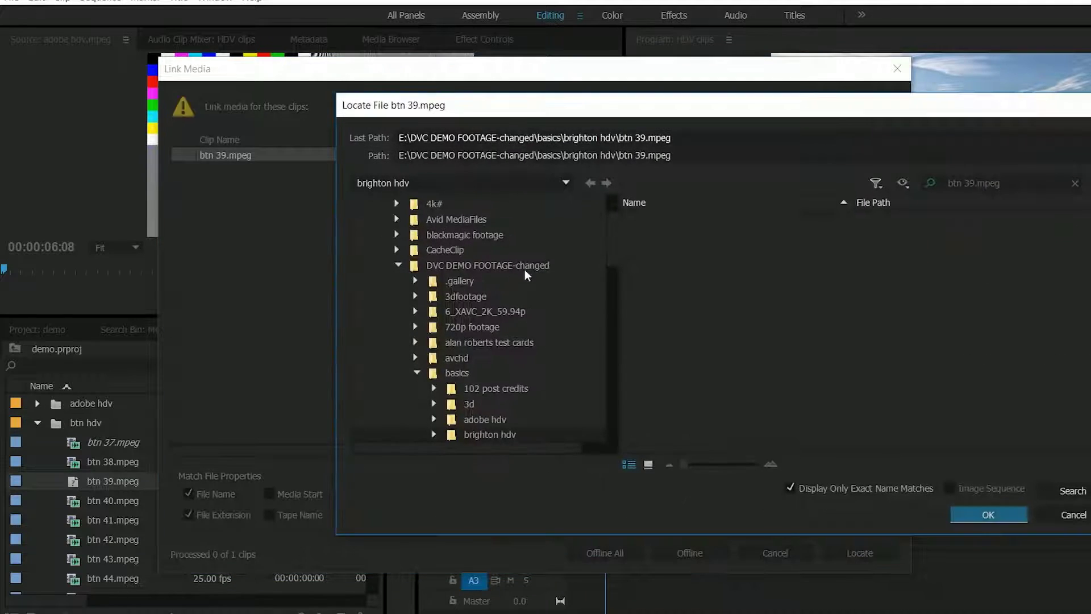
{"action": "left_click", "coordinate": [981, 513]}
Try to make btn 39.mpeg offline with the Media Files Are Deleted option.
{"action": "right_click", "coordinate": [91, 480]}
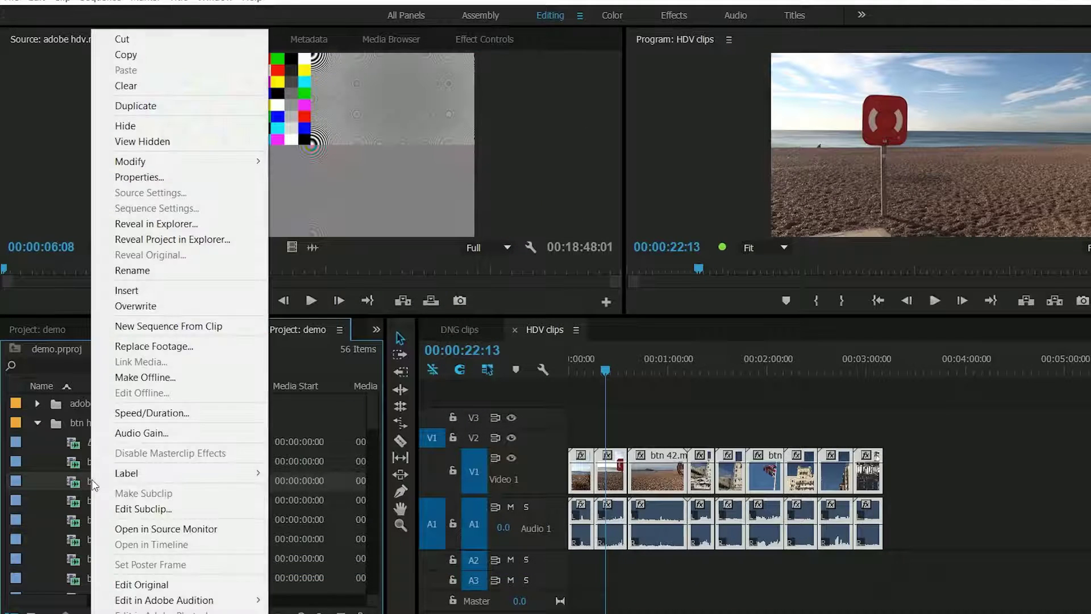
{"action": "left_click", "coordinate": [189, 377]}
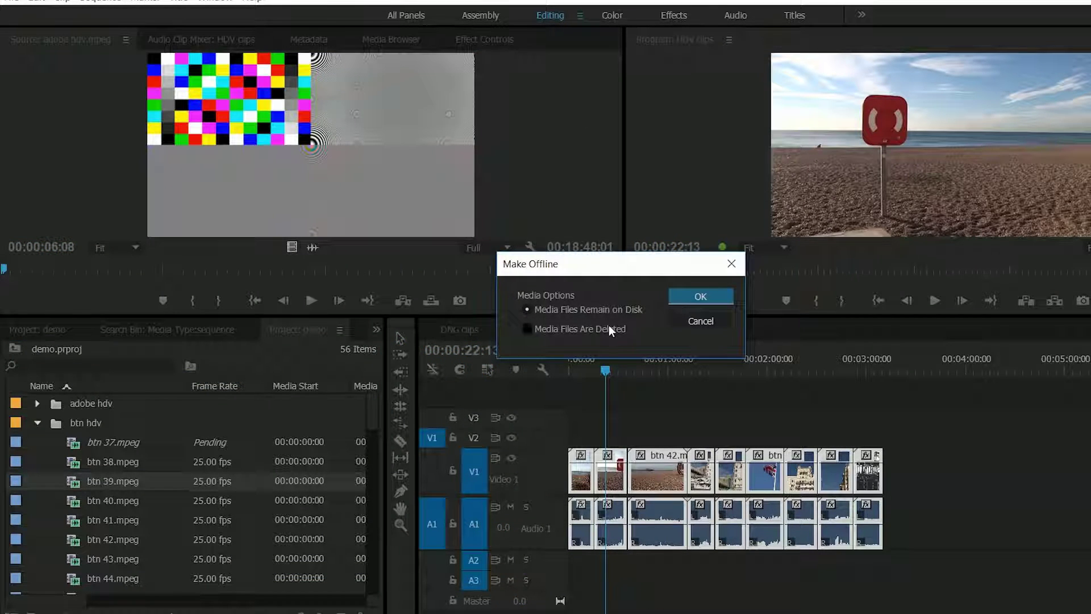
{"action": "left_click", "coordinate": [609, 326]}
{"action": "left_click", "coordinate": [695, 303]}
{"action": "left_click_drag", "start_coordinate": [645, 270], "coordinate": [602, 291]}
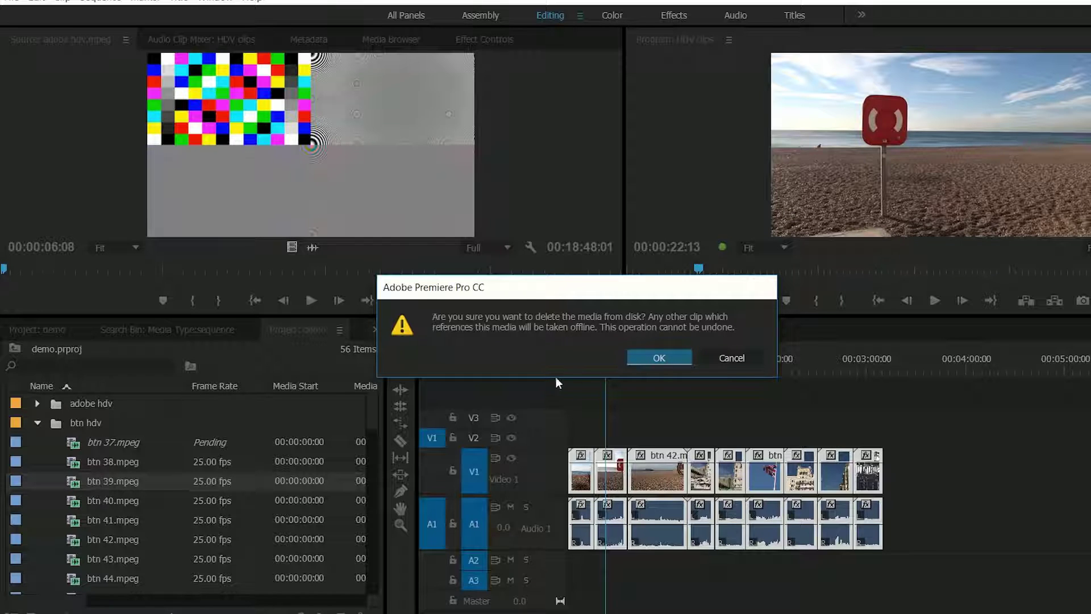
{"action": "left_click", "coordinate": [660, 357]}
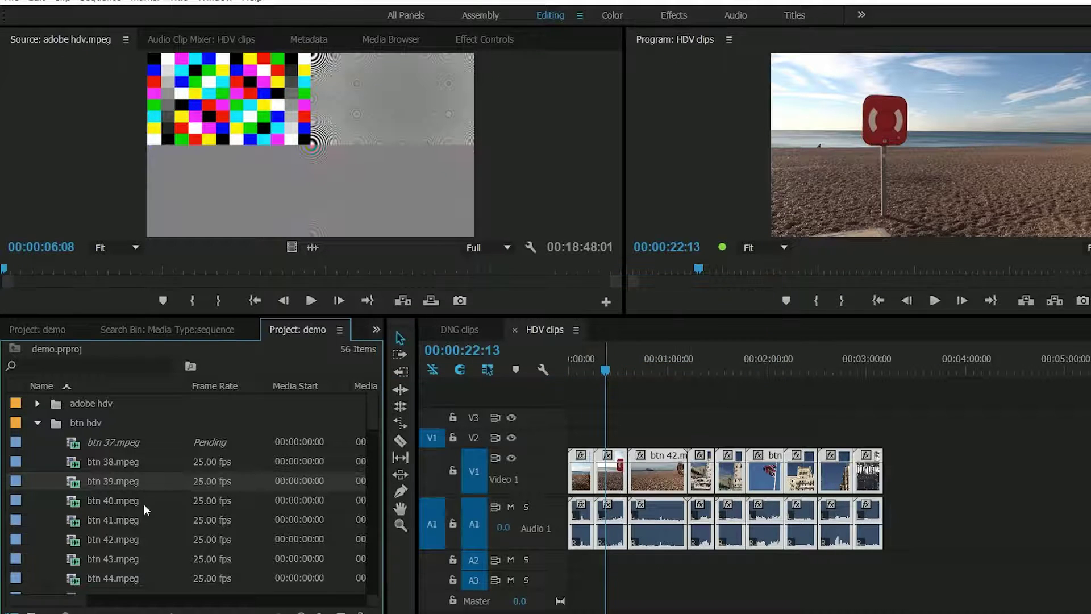
{"action": "right_click", "coordinate": [112, 490]}
Make all clips of the btn hdv bin offline, with the media files remaining on disk.
{"action": "left_click", "coordinate": [94, 425]}
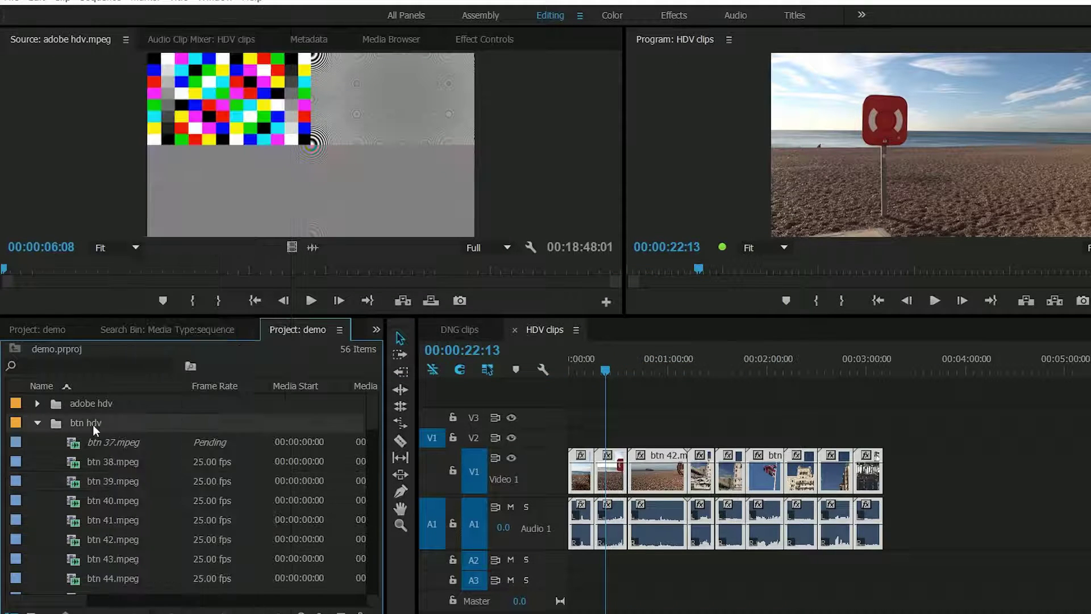
{"action": "right_click", "coordinate": [75, 424]}
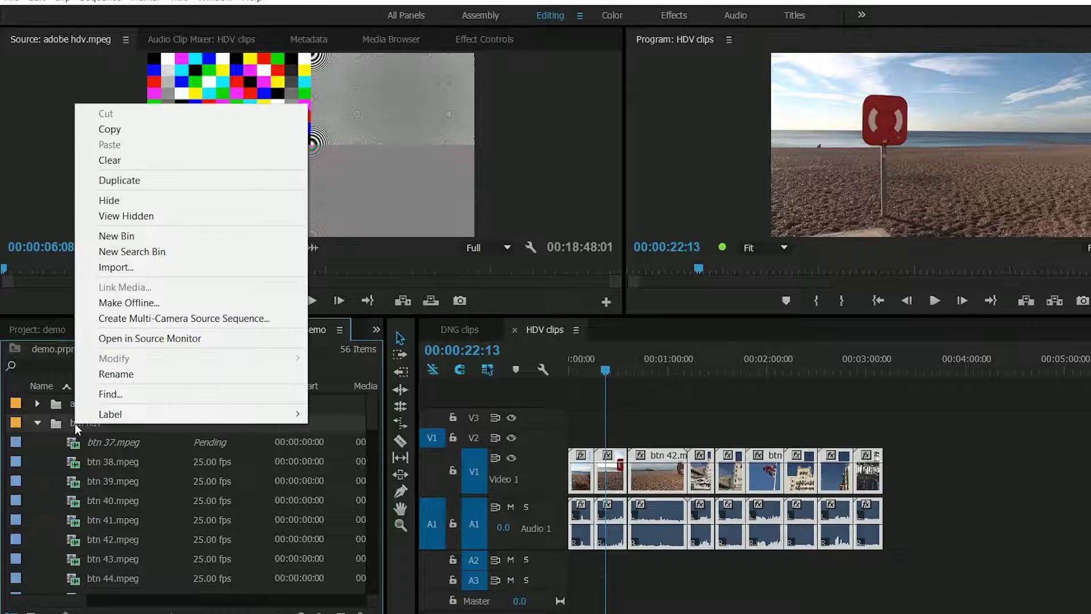
{"action": "left_click", "coordinate": [129, 302]}
{"action": "left_click", "coordinate": [693, 292]}
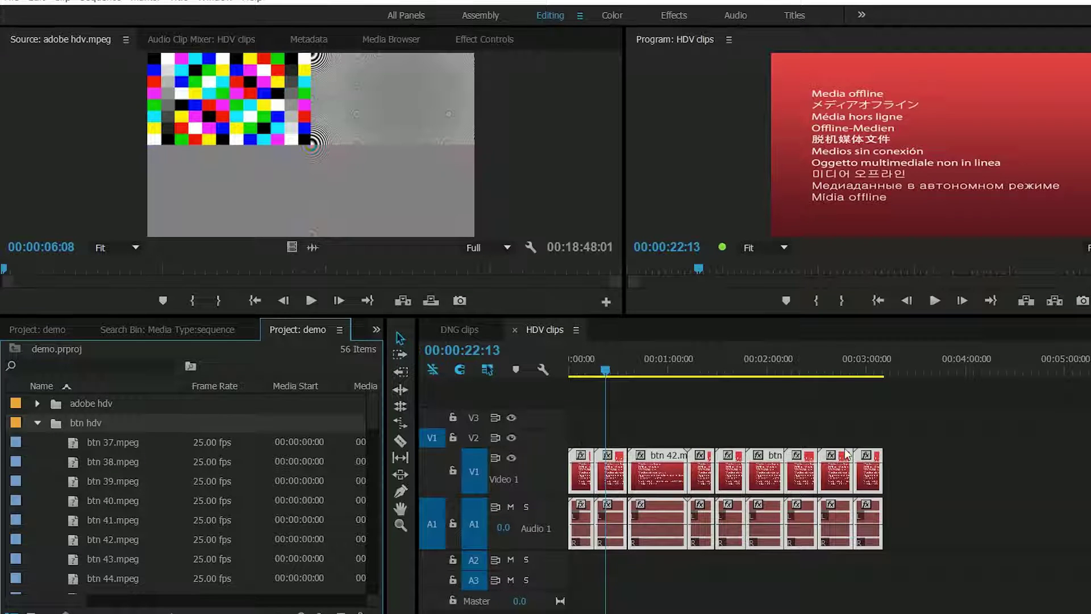
Relink the whole btn hdv bin by locating beach.mpeg in the brighton hdv folder.
{"action": "right_click", "coordinate": [95, 422]}
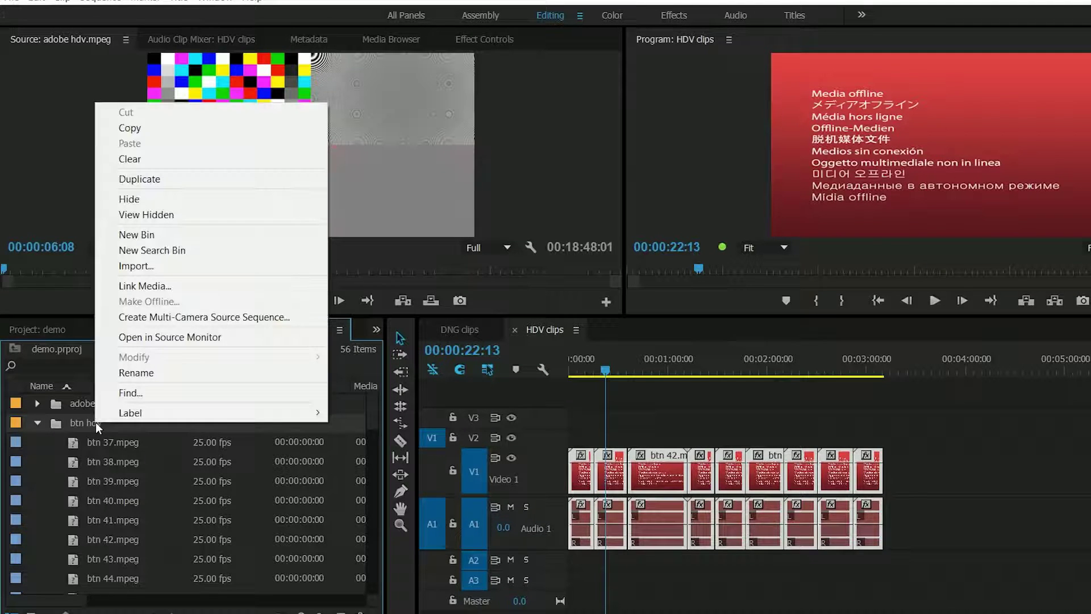
{"action": "left_click", "coordinate": [149, 285]}
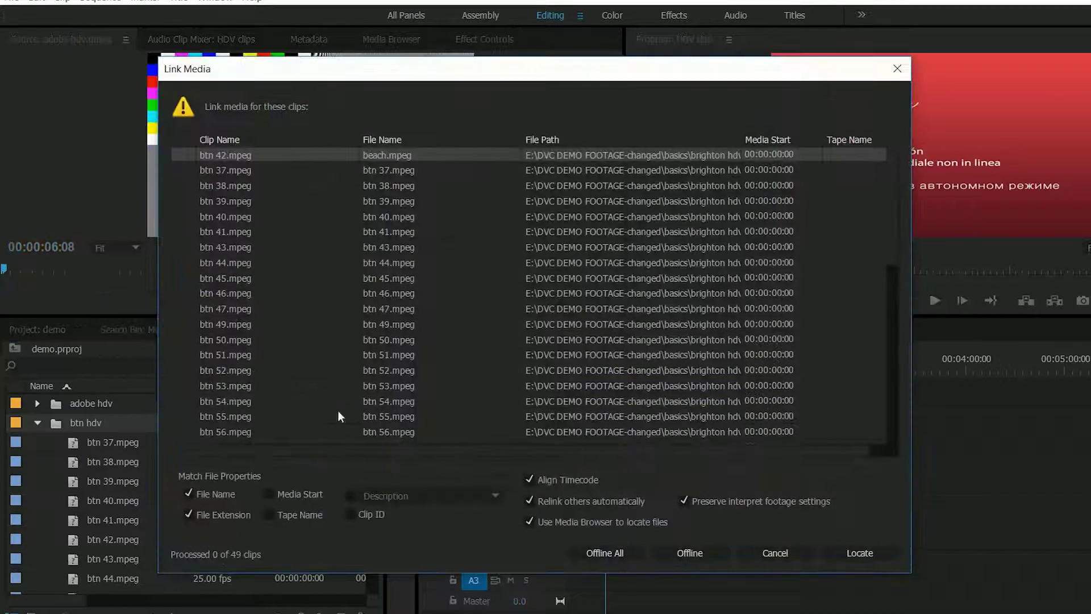
{"action": "left_click", "coordinate": [860, 549]}
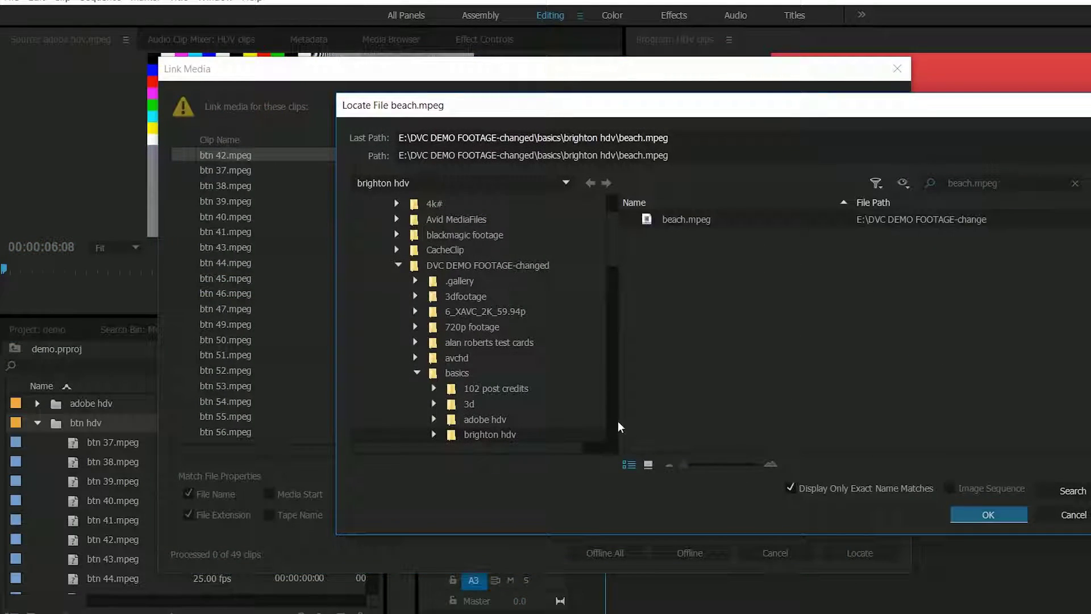
{"action": "left_click", "coordinate": [988, 514]}
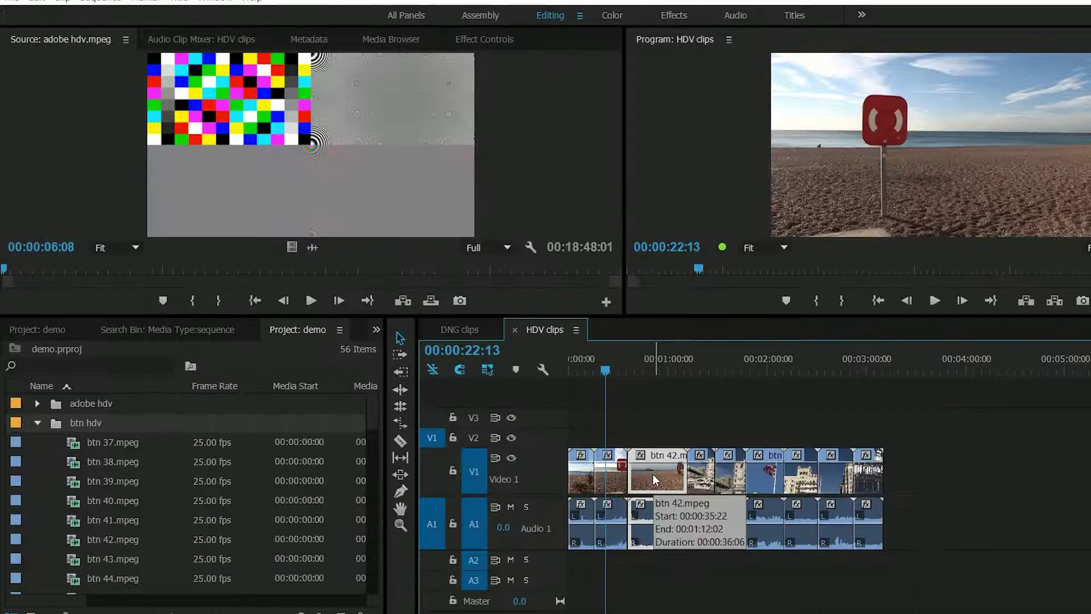
Move the playhead to 00:00:50:11 and make the btn 42.mpeg timeline clip offline, with its media files remaining on disk.
{"action": "left_click_drag", "start_coordinate": [653, 363], "coordinate": [652, 364]}
{"action": "right_click", "coordinate": [662, 474]}
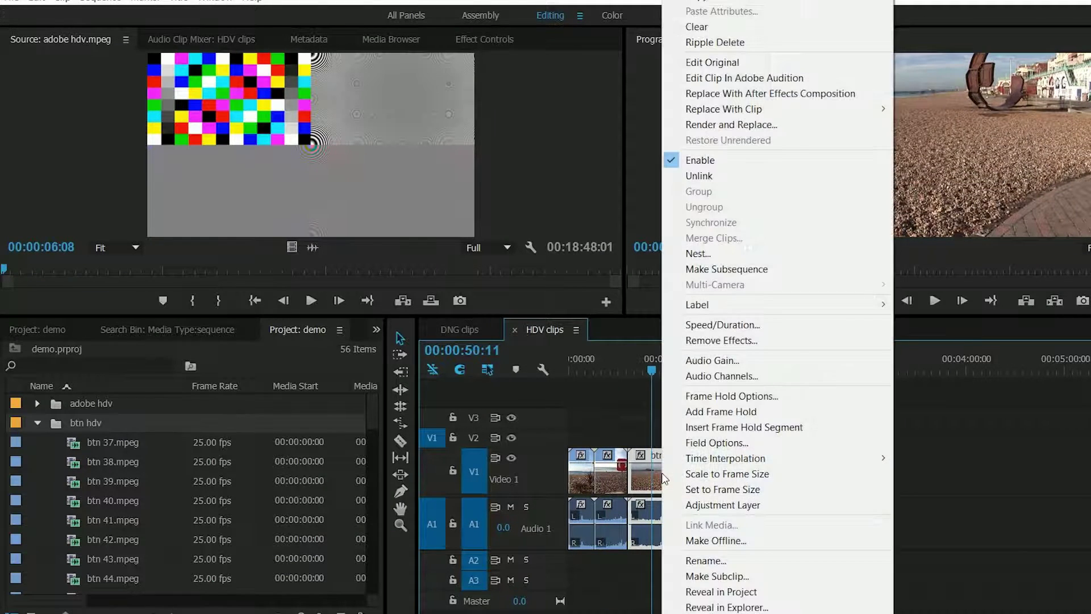
{"action": "left_click", "coordinate": [712, 540]}
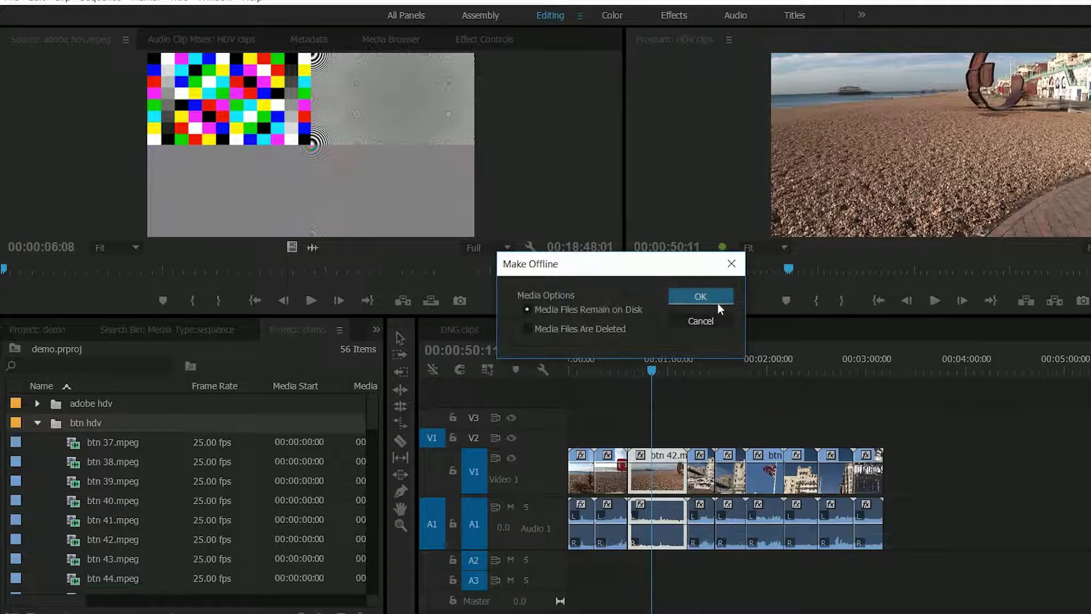
{"action": "left_click", "coordinate": [714, 299]}
Relink the btn 42.mpeg timeline clip to the different file btn 37.mpeg in brighton hdv, with exact name matching turned off.
{"action": "right_click", "coordinate": [670, 482]}
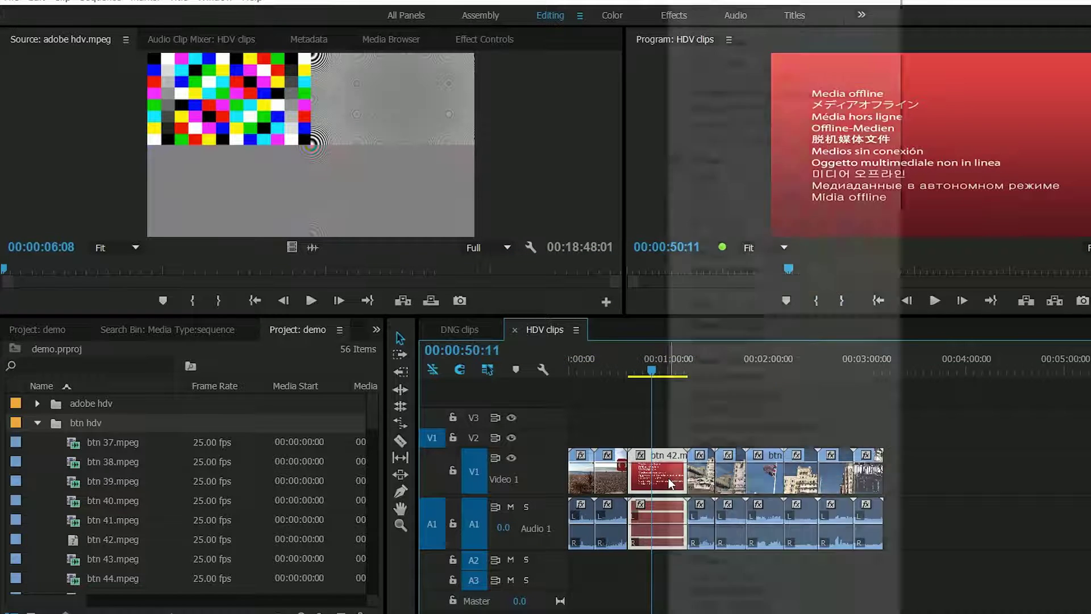
{"action": "left_click", "coordinate": [704, 524]}
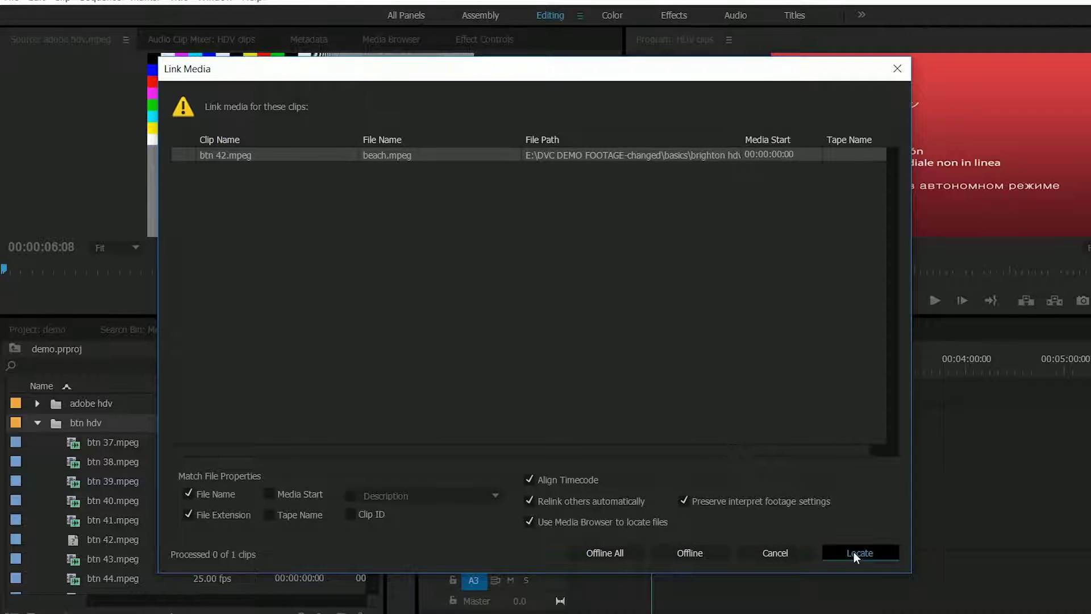
{"action": "left_click", "coordinate": [854, 551]}
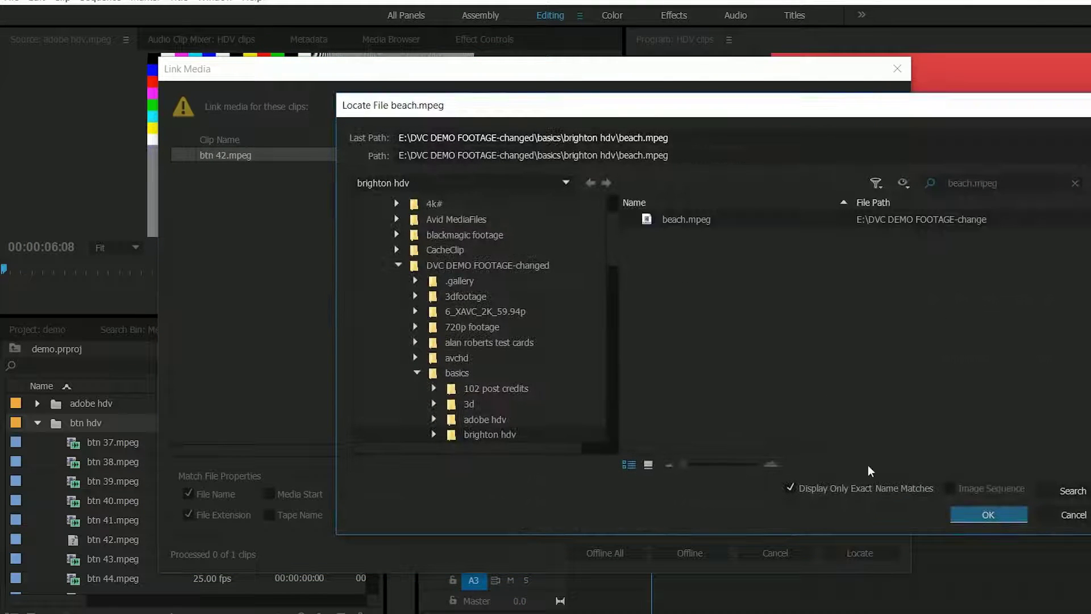
{"action": "left_click", "coordinate": [795, 488]}
{"action": "left_click", "coordinate": [679, 237]}
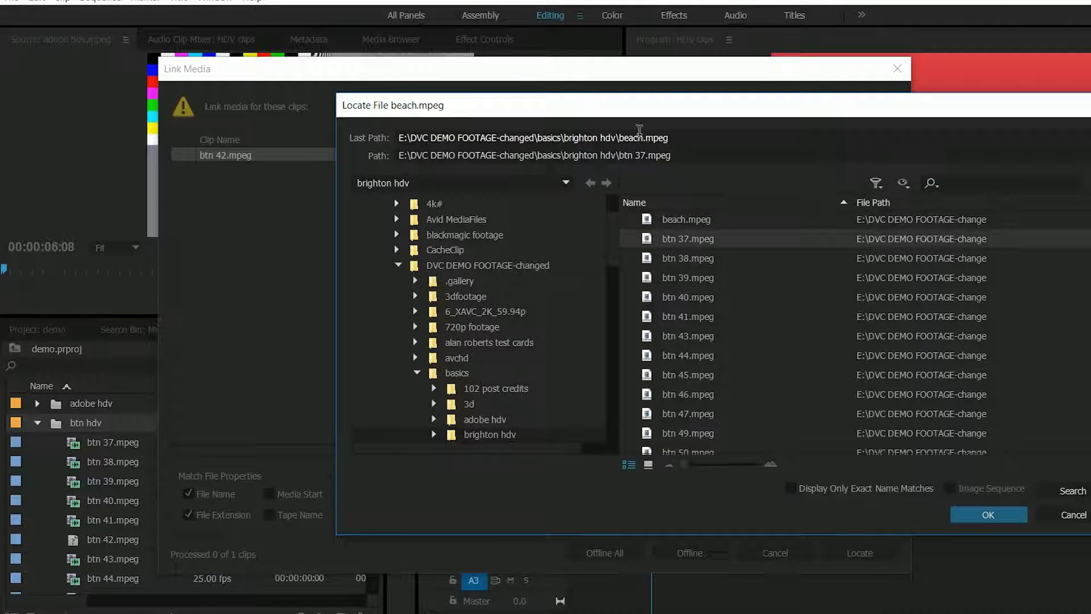
{"action": "left_click", "coordinate": [994, 517]}
Examine the relinked btn 42.mpeg clip in the HDV clips sequence up close, scrubbing through its footage and the striped part.
{"action": "mouse_move", "coordinate": [710, 302]}
{"action": "left_mouse_down"}
{"action": "mouse_move", "coordinate": [751, 298]}
{"action": "mouse_move", "coordinate": [731, 298]}
{"action": "left_mouse_up"}
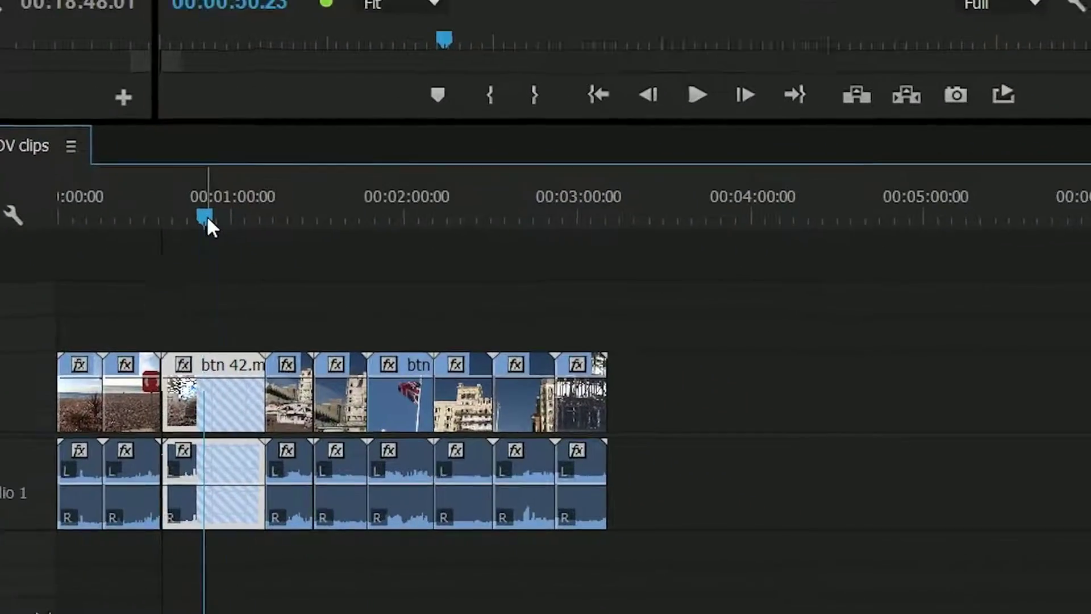
{"action": "key", "text": "equal"}
{"action": "key", "text": "equal"}
{"action": "key", "text": "equal"}
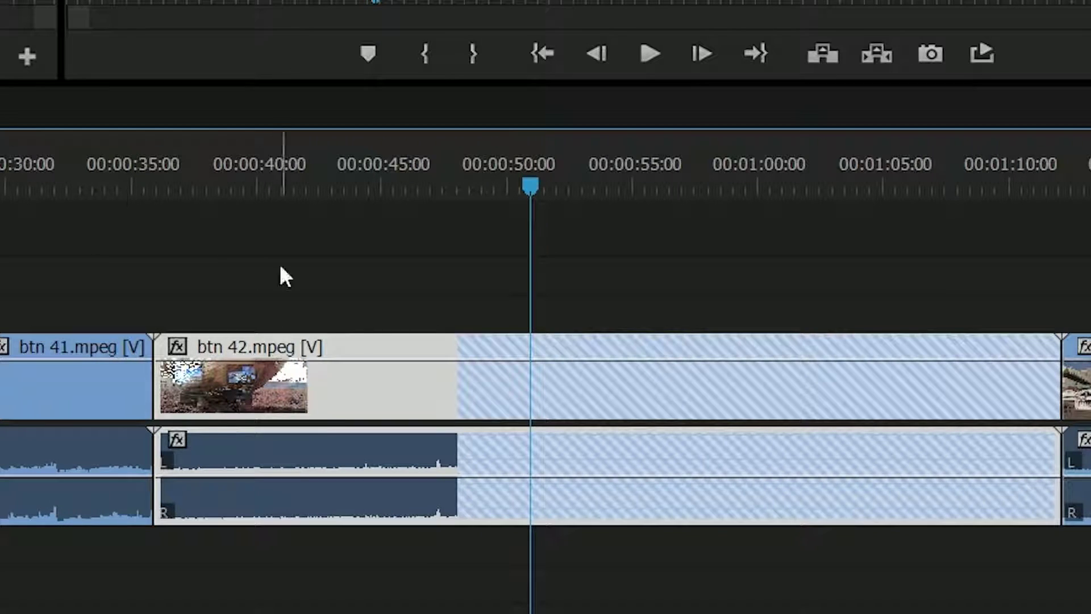
{"action": "left_click_drag", "start_coordinate": [208, 185], "coordinate": [269, 190]}
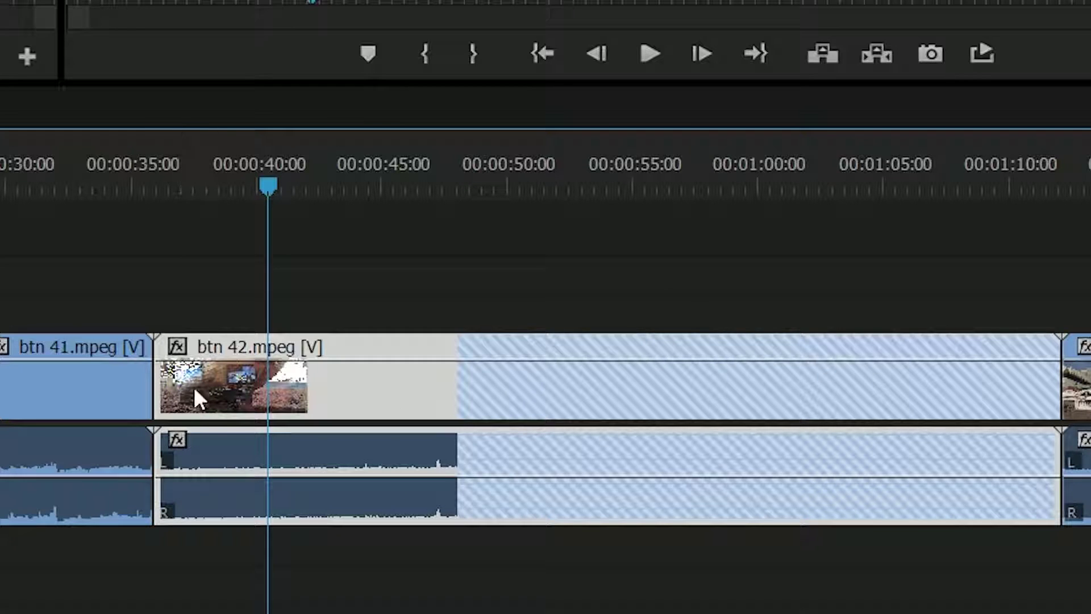
{"action": "left_click", "coordinate": [255, 178]}
{"action": "left_click_drag", "start_coordinate": [255, 178], "coordinate": [168, 187]}
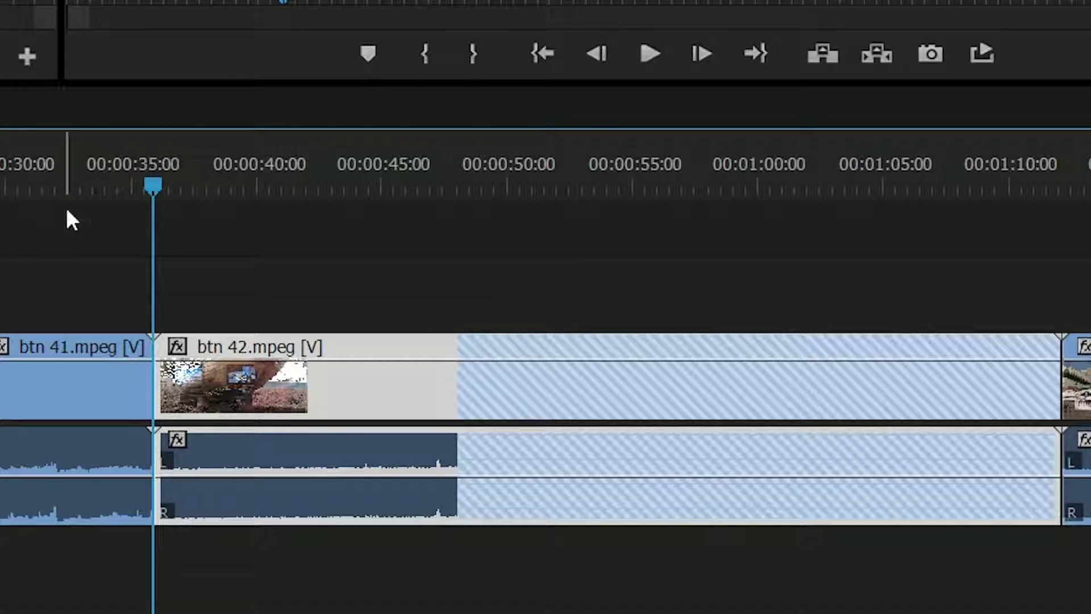
{"action": "left_click", "coordinate": [192, 187]}
{"action": "left_click_drag", "start_coordinate": [192, 191], "coordinate": [232, 250]}
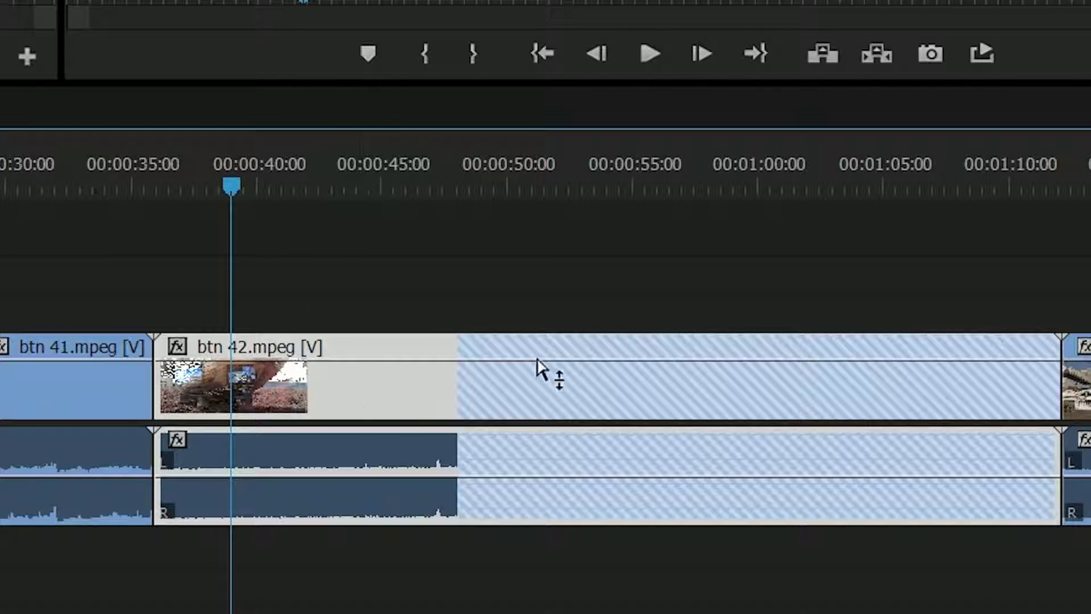
{"action": "left_click_drag", "start_coordinate": [350, 181], "coordinate": [271, 376]}
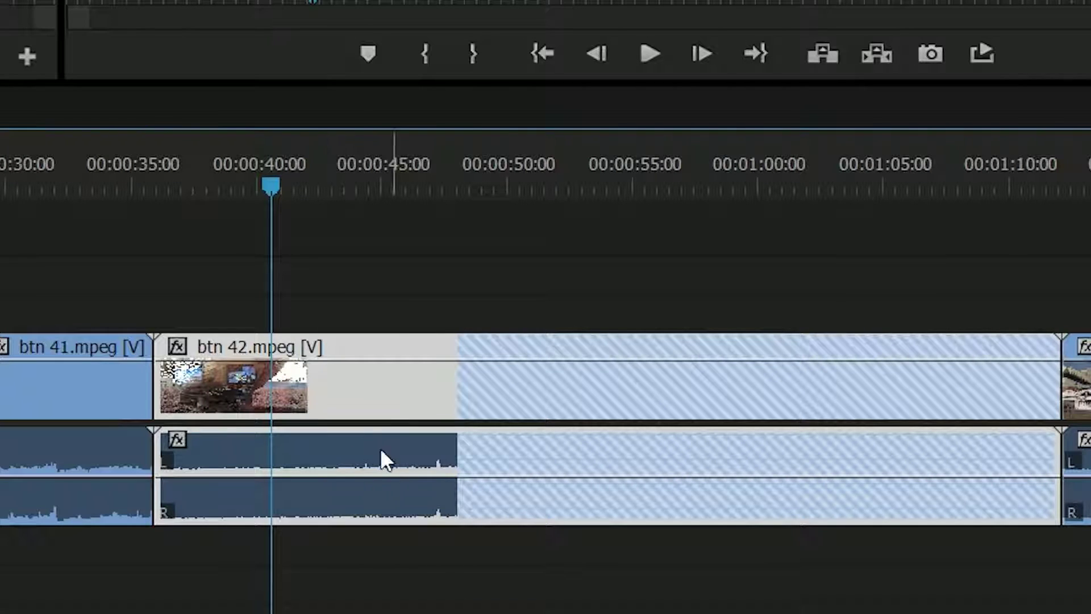
{"action": "left_click_drag", "start_coordinate": [353, 182], "coordinate": [312, 227]}
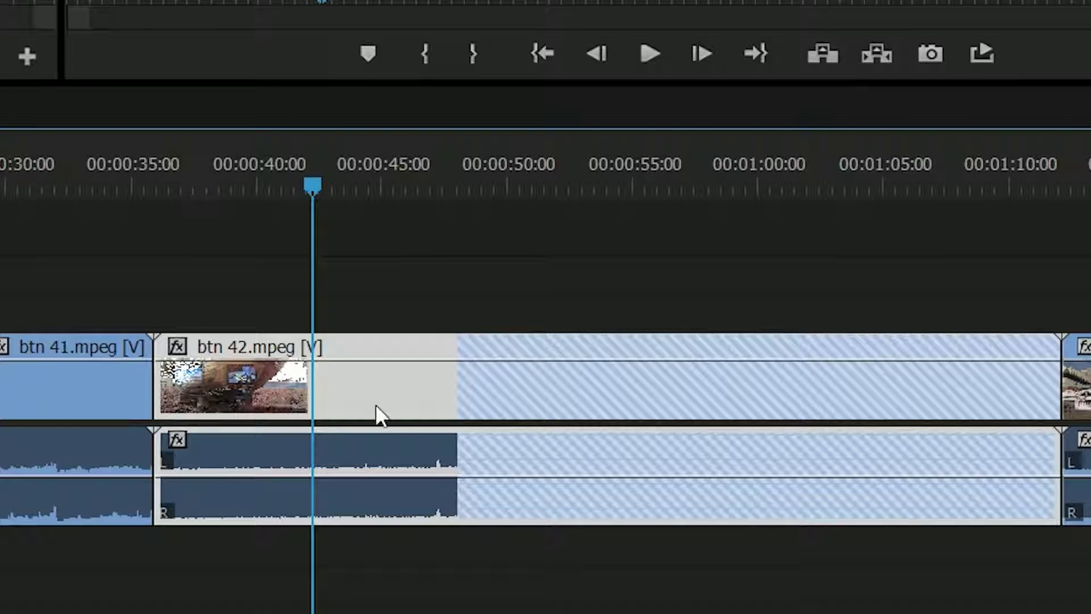
{"action": "left_click_drag", "start_coordinate": [316, 183], "coordinate": [820, 267]}
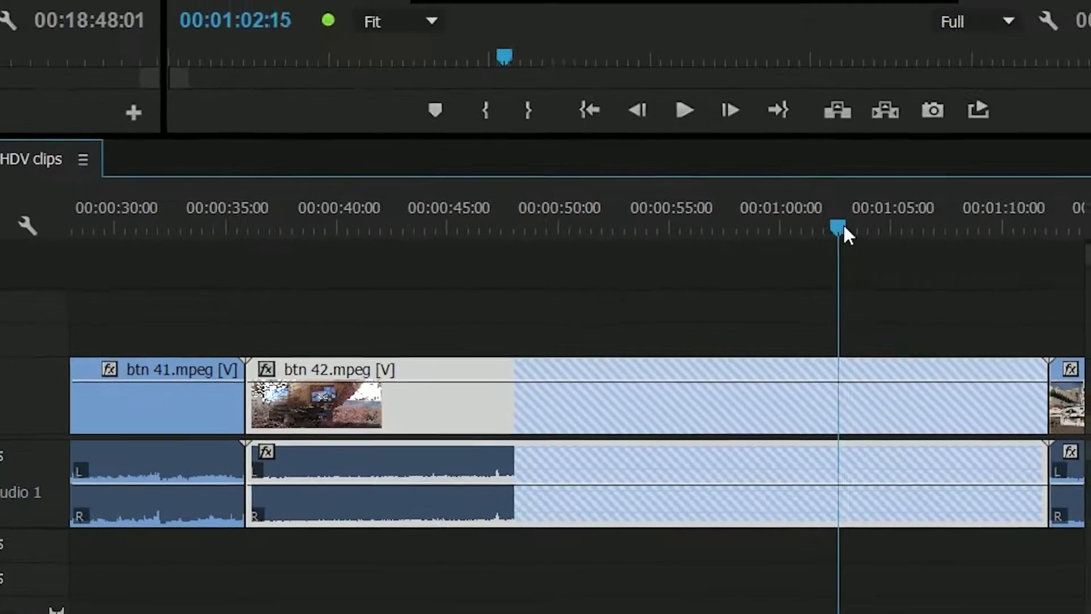
Move the playhead to 00:00:46:15 and make the btn 42.mpeg timeline clip offline.
{"action": "left_click_drag", "start_coordinate": [822, 184], "coordinate": [349, 249]}
{"action": "left_click_drag", "start_coordinate": [543, 351], "coordinate": [591, 343]}
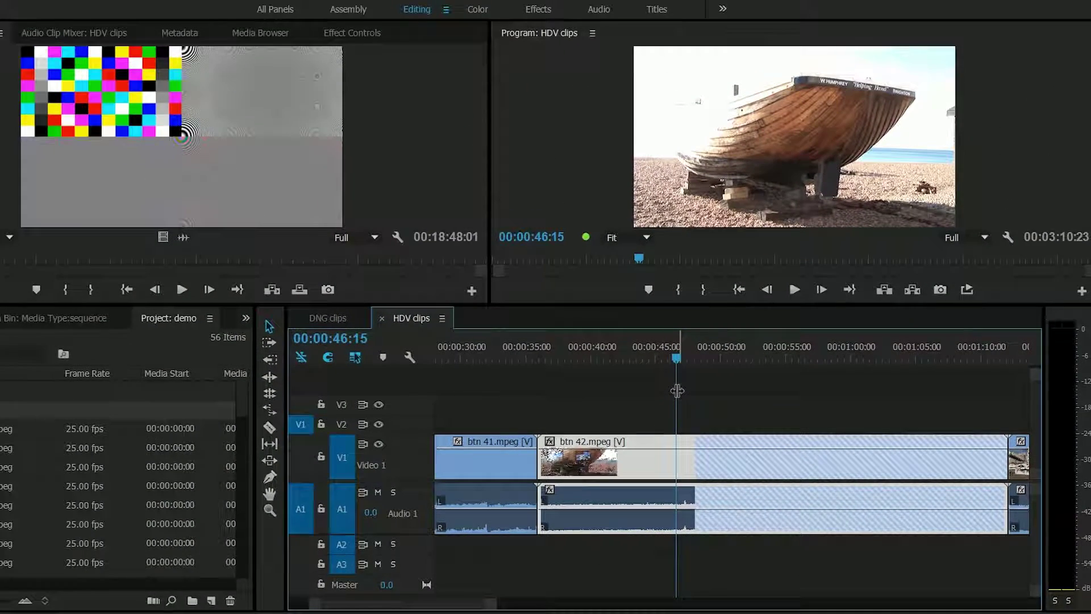
{"action": "right_click", "coordinate": [641, 455]}
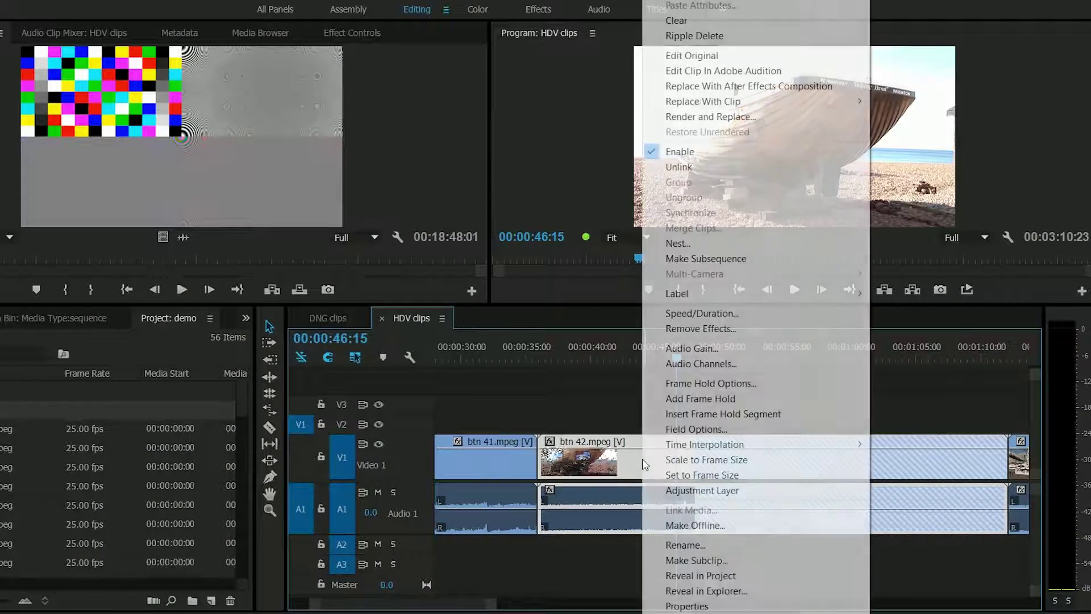
{"action": "left_click", "coordinate": [659, 517]}
Relink the offline btn 42.mpeg clip to beach.mpeg in the brighton hdv folder and scrub it to 00:00:43:01.
{"action": "right_click", "coordinate": [626, 474]}
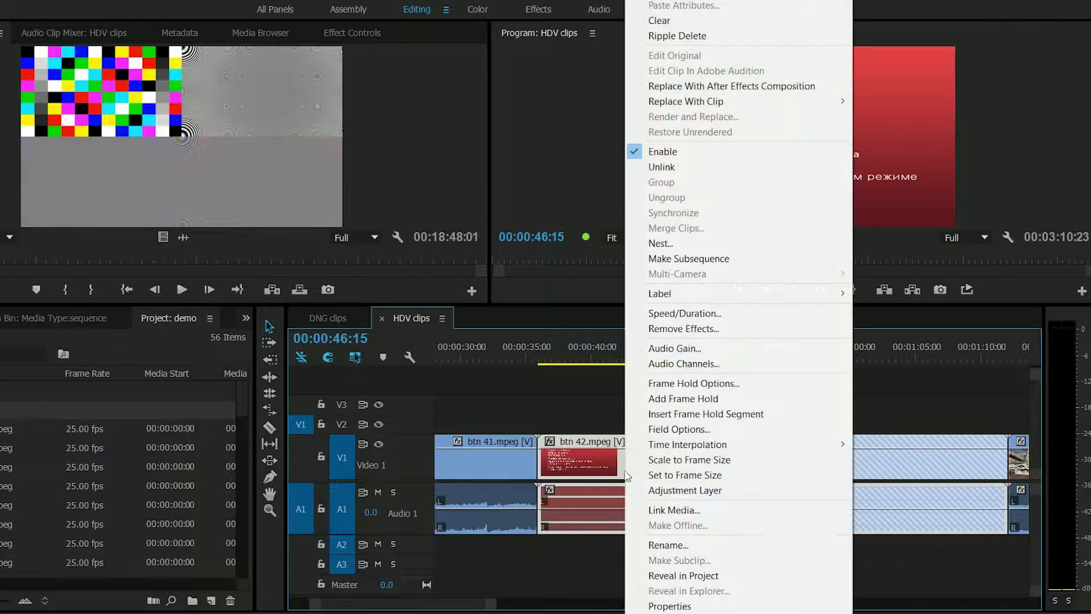
{"action": "left_click", "coordinate": [686, 509]}
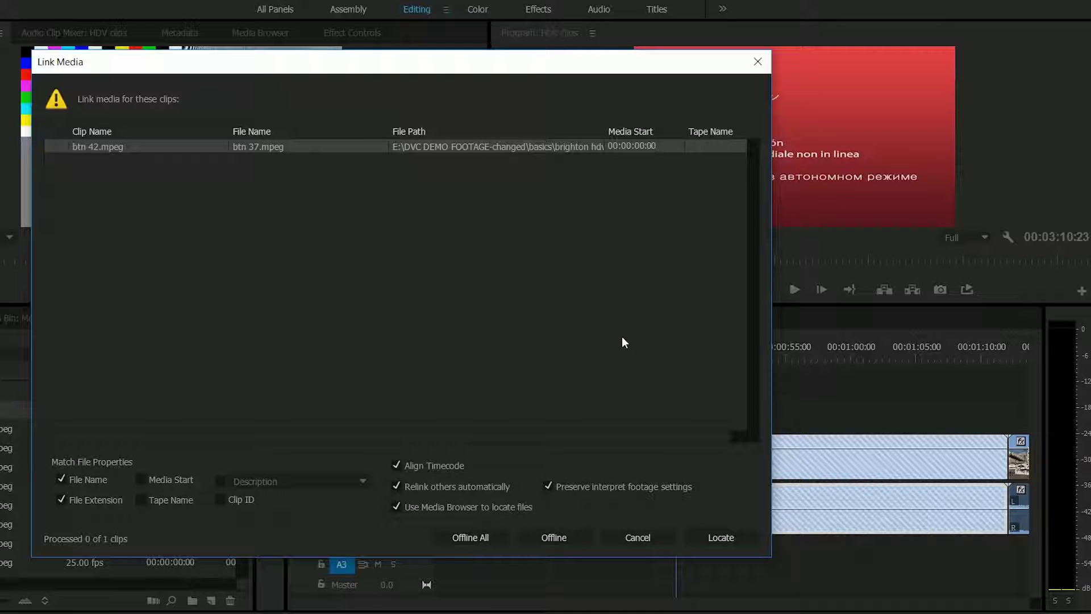
{"action": "left_click", "coordinate": [722, 536]}
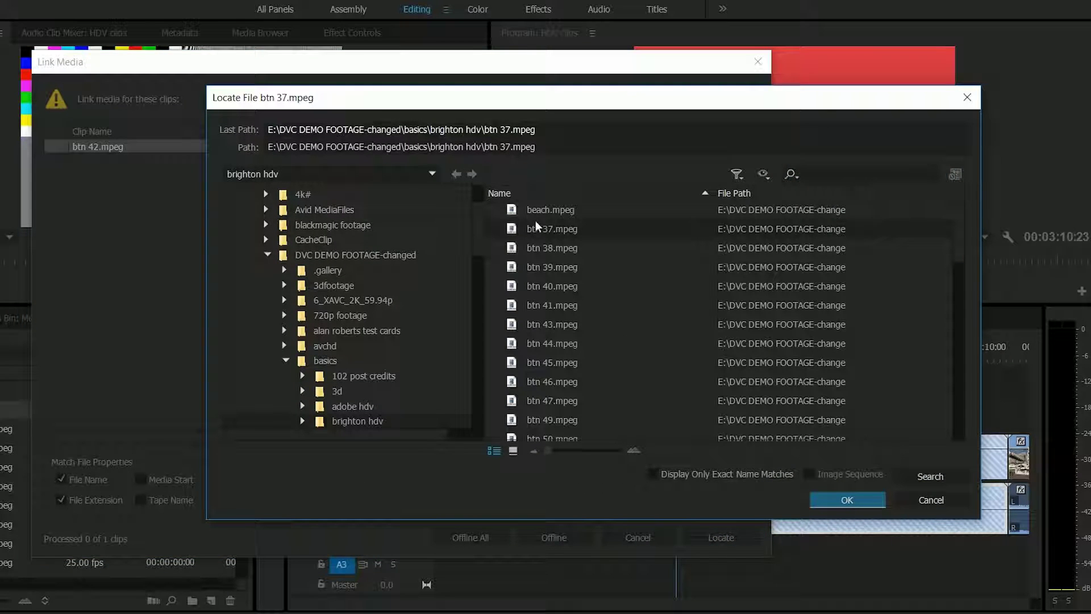
{"action": "left_click", "coordinate": [535, 213]}
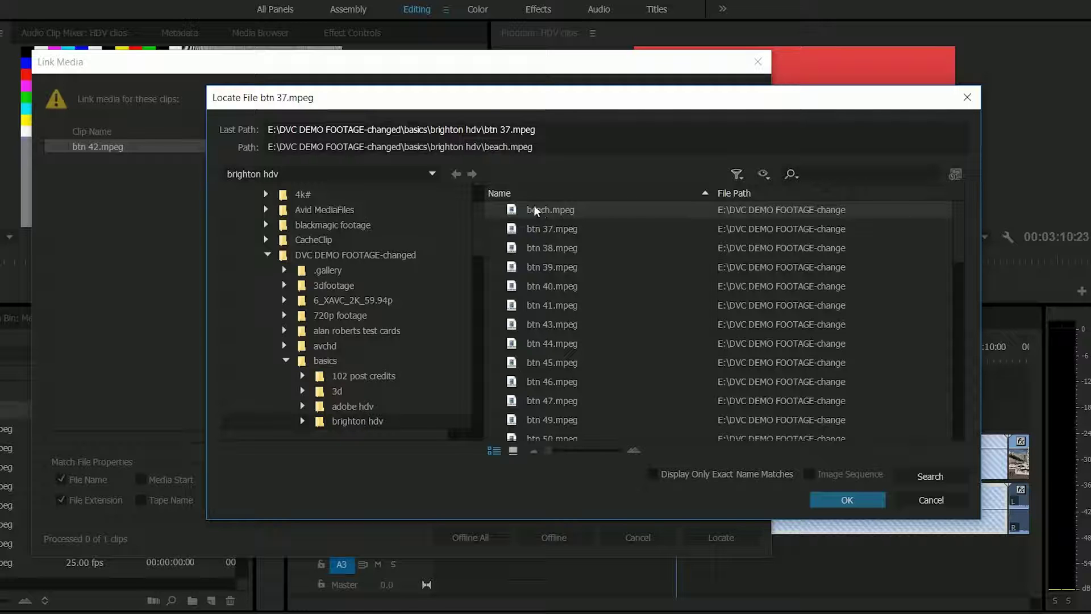
{"action": "left_click_drag", "start_coordinate": [484, 101], "coordinate": [426, 187]}
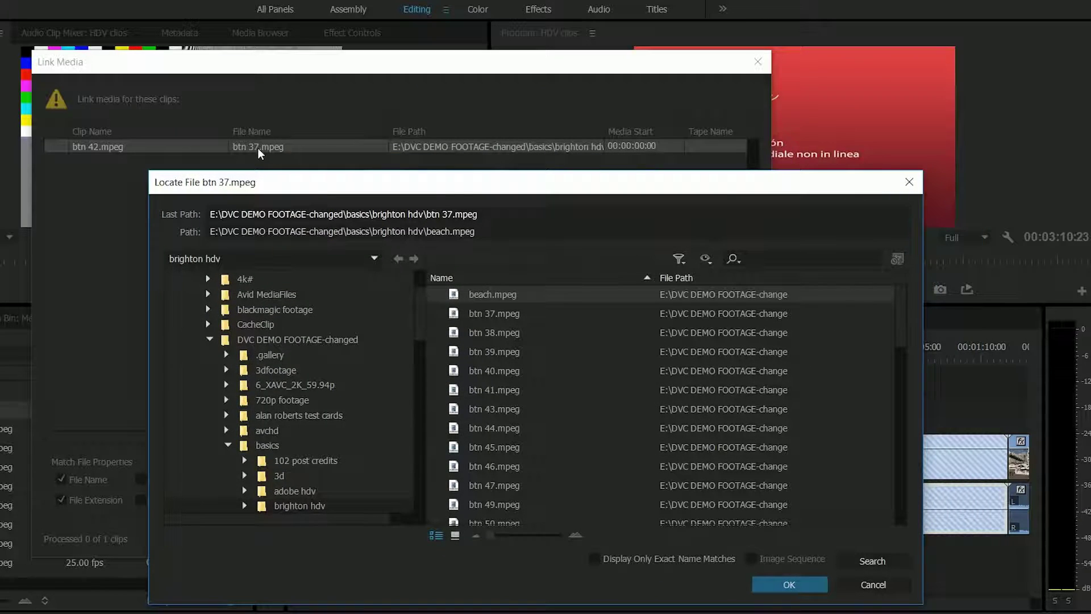
{"action": "left_click", "coordinate": [786, 586]}
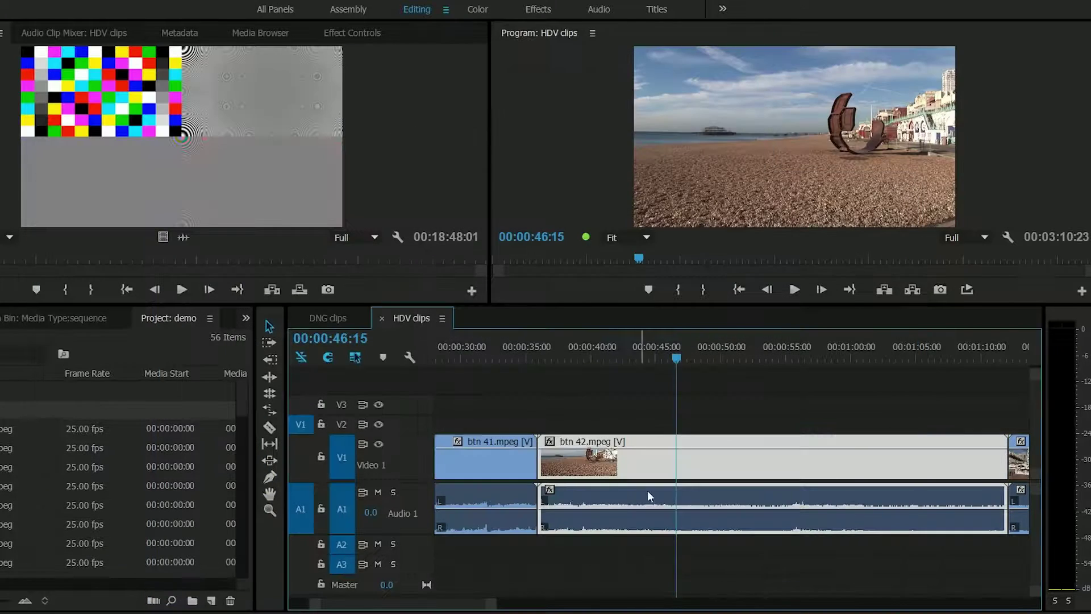
{"action": "left_click_drag", "start_coordinate": [668, 366], "coordinate": [632, 384]}
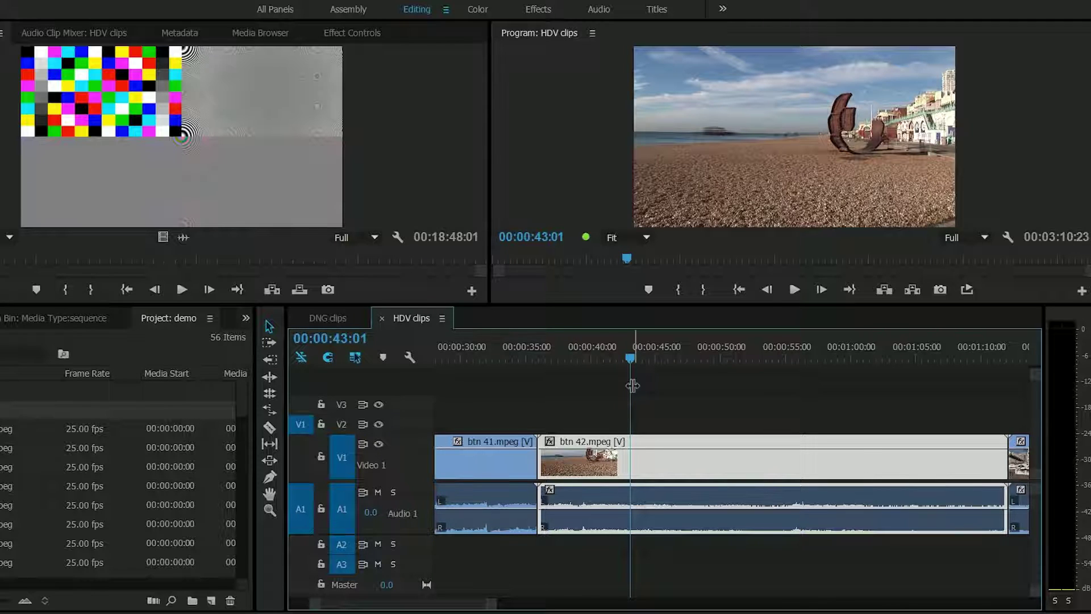
Make the btn 42.mpeg timeline clip offline again, with its media files remaining on disk.
{"action": "key", "text": "ctrl+s"}
{"action": "right_click", "coordinate": [643, 461]}
{"action": "left_click", "coordinate": [691, 525]}
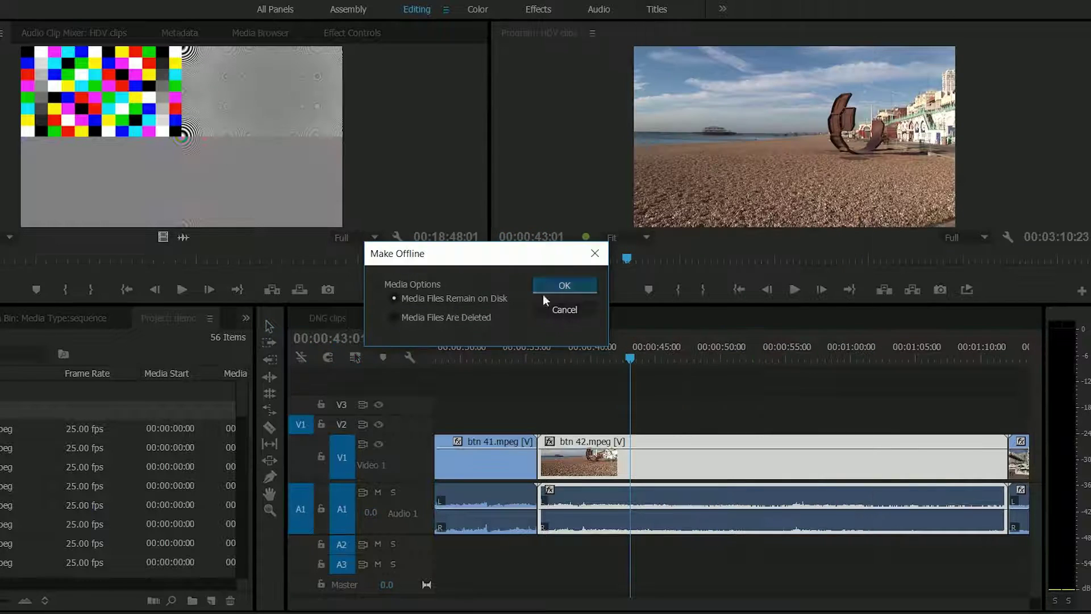
{"action": "left_click", "coordinate": [580, 286]}
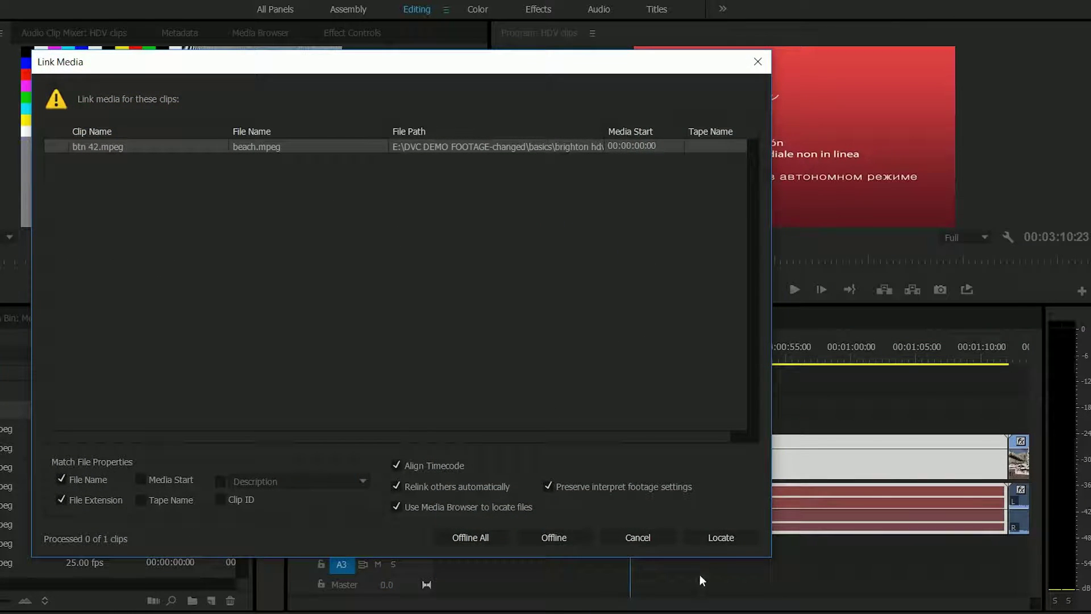
Relink btn 42.mpeg to BLUE PAV.avi from the colour clips folder, using thumbnail view, and scrub it to 00:00:45:20.
{"action": "left_click", "coordinate": [721, 537]}
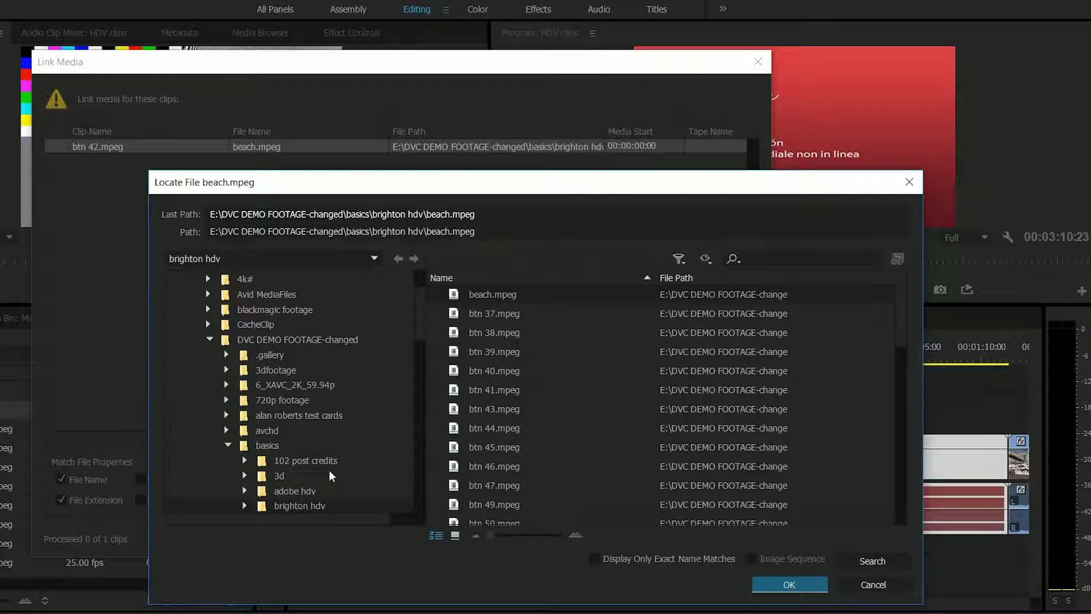
{"action": "left_click_drag", "start_coordinate": [421, 336], "coordinate": [424, 363]}
{"action": "left_click", "coordinate": [295, 385]}
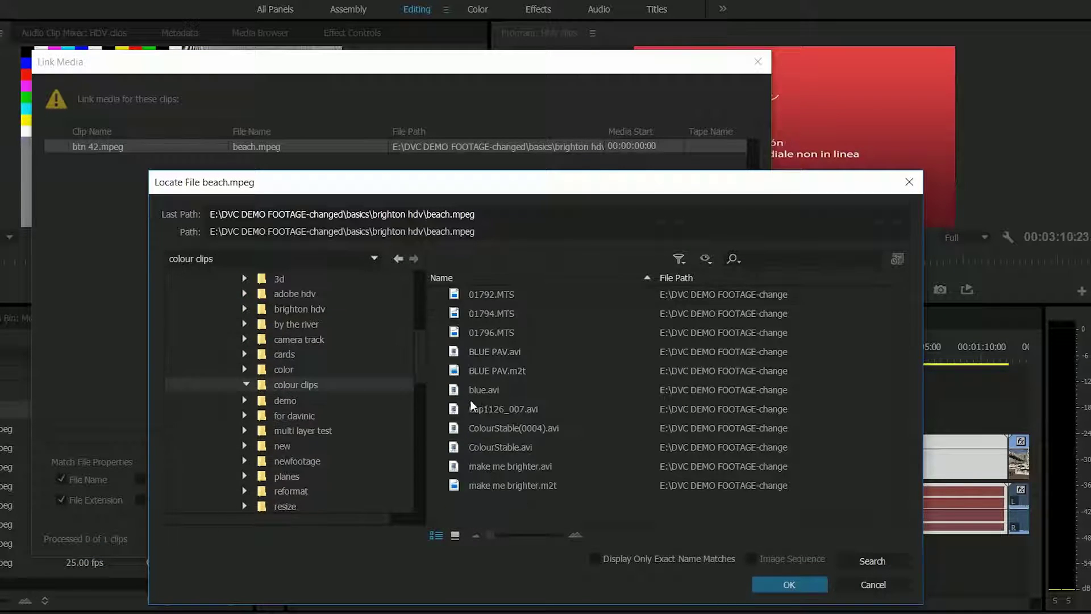
{"action": "left_click", "coordinate": [475, 356]}
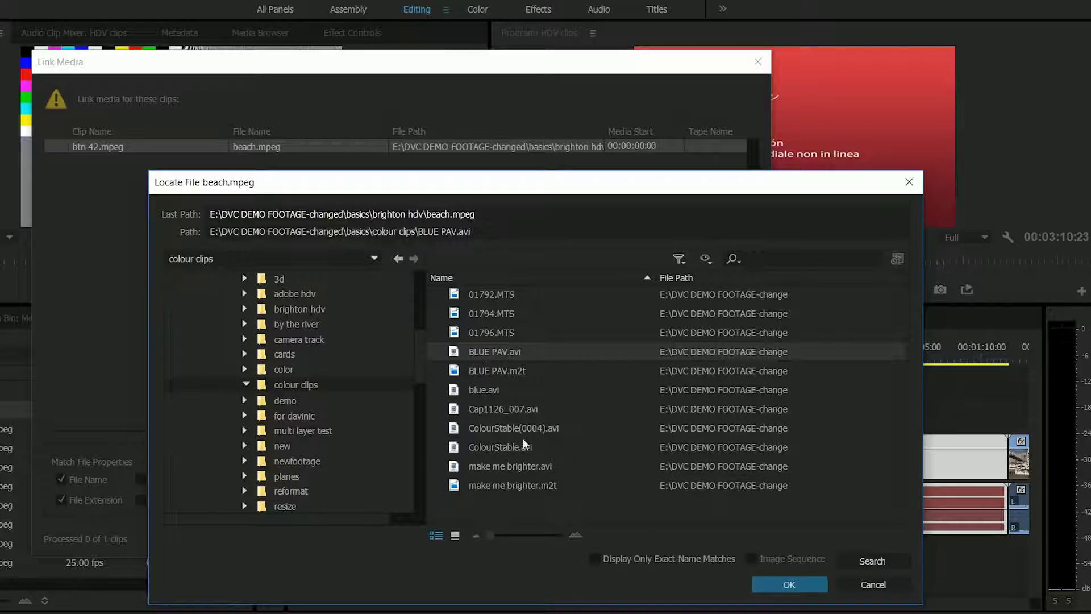
{"action": "left_click", "coordinate": [456, 534]}
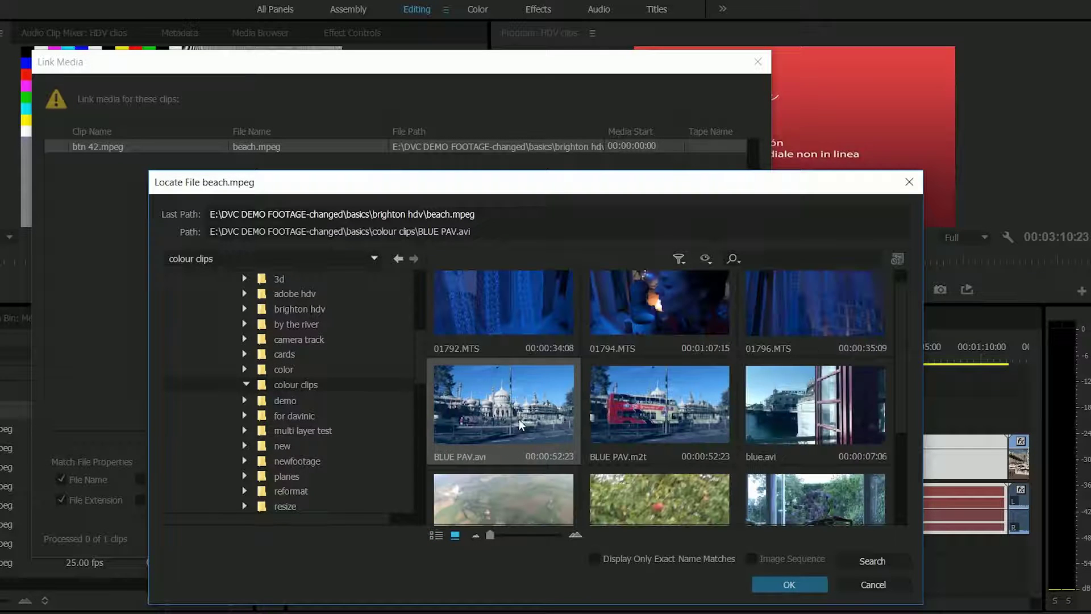
{"action": "left_click", "coordinate": [795, 583]}
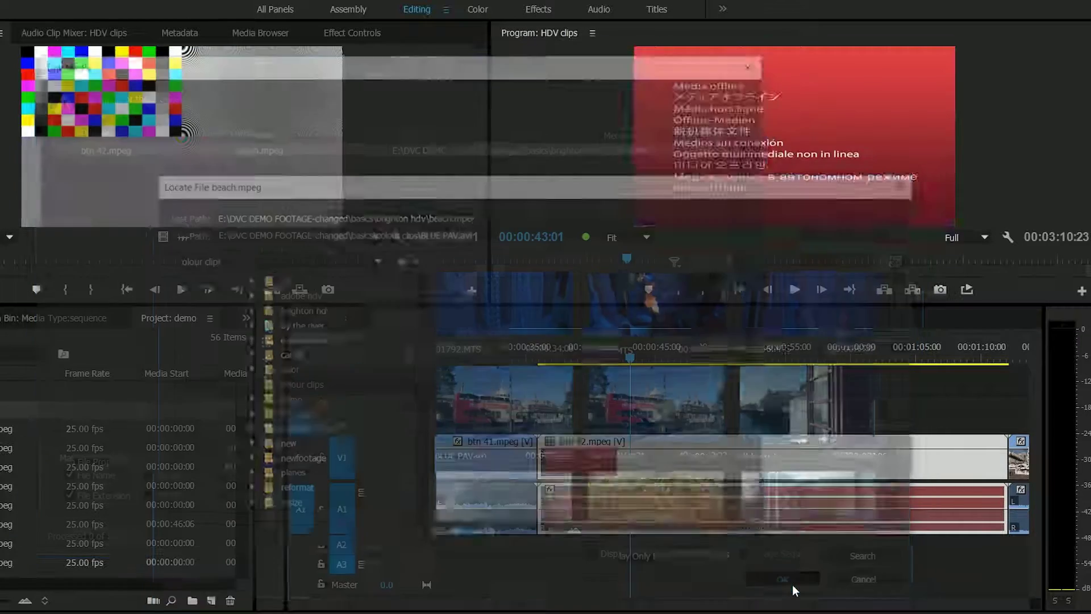
{"action": "left_click_drag", "start_coordinate": [702, 344], "coordinate": [667, 358]}
Make the btn 42.mpeg clip offline and relink it to P1040042.MOV in the scotland folder under 4k#.
{"action": "right_click", "coordinate": [686, 469]}
{"action": "left_click", "coordinate": [696, 525]}
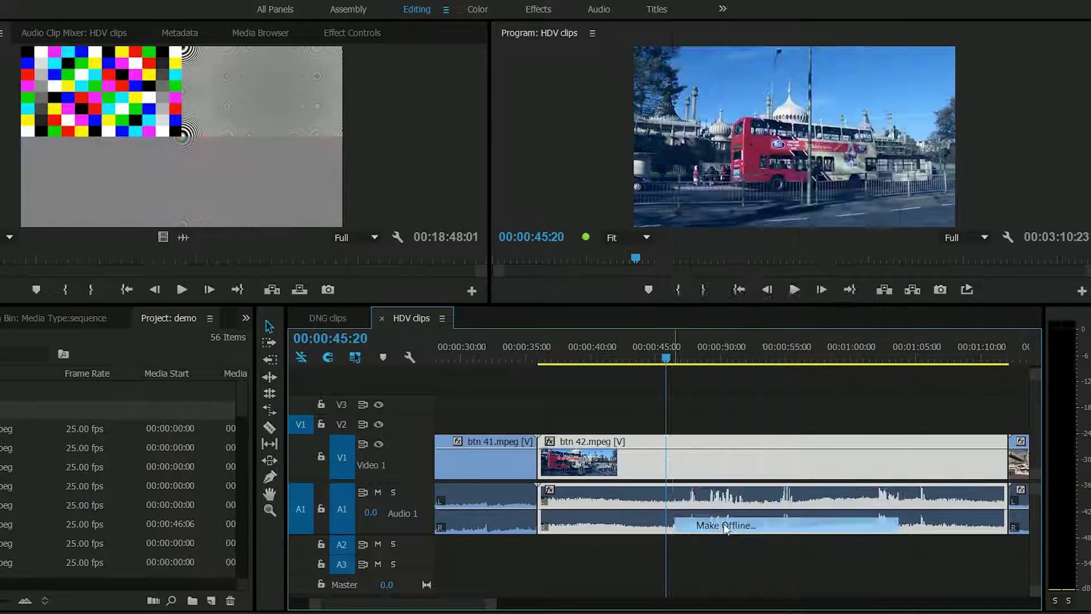
{"action": "right_click", "coordinate": [690, 509]}
{"action": "left_click", "coordinate": [690, 509]}
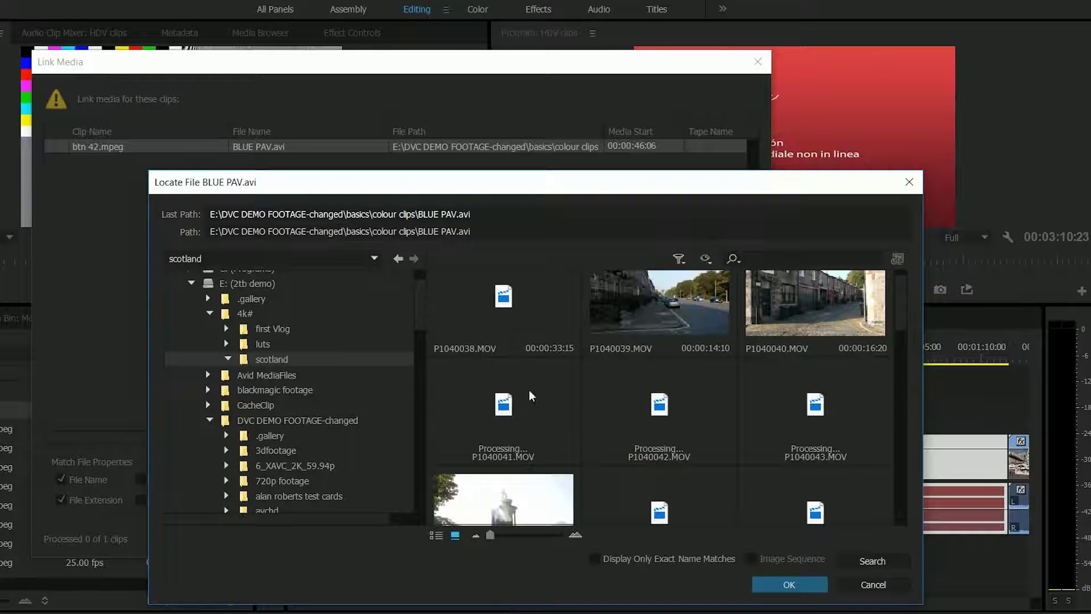
{"action": "left_click", "coordinate": [806, 585]}
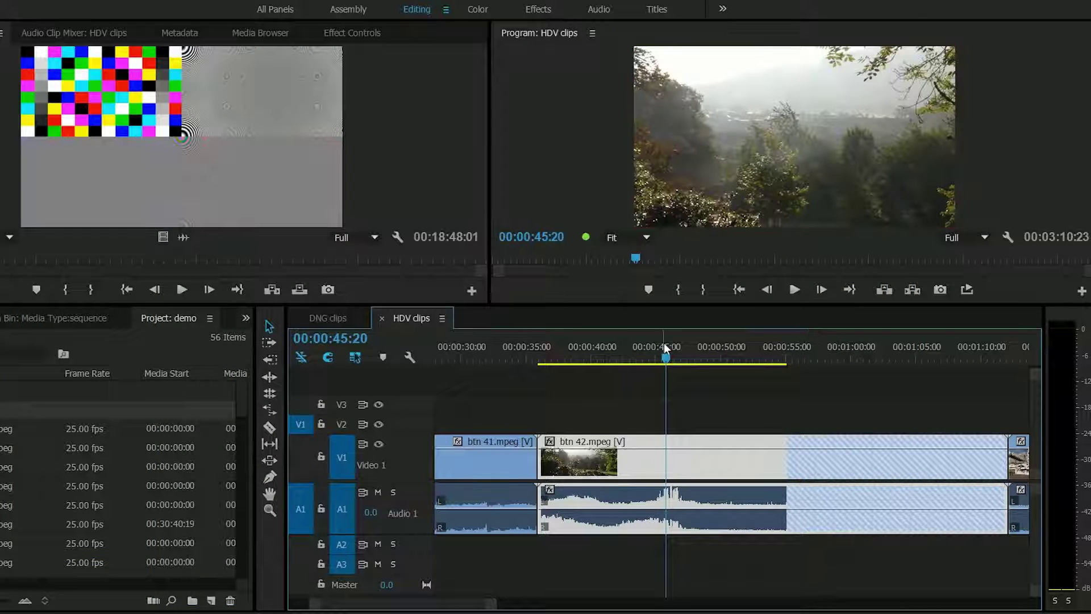
Scrub the relinked btn 42.mpeg clip to 00:00:44:16 and make it offline, with its media files remaining on disk.
{"action": "left_click_drag", "start_coordinate": [662, 357], "coordinate": [569, 363]}
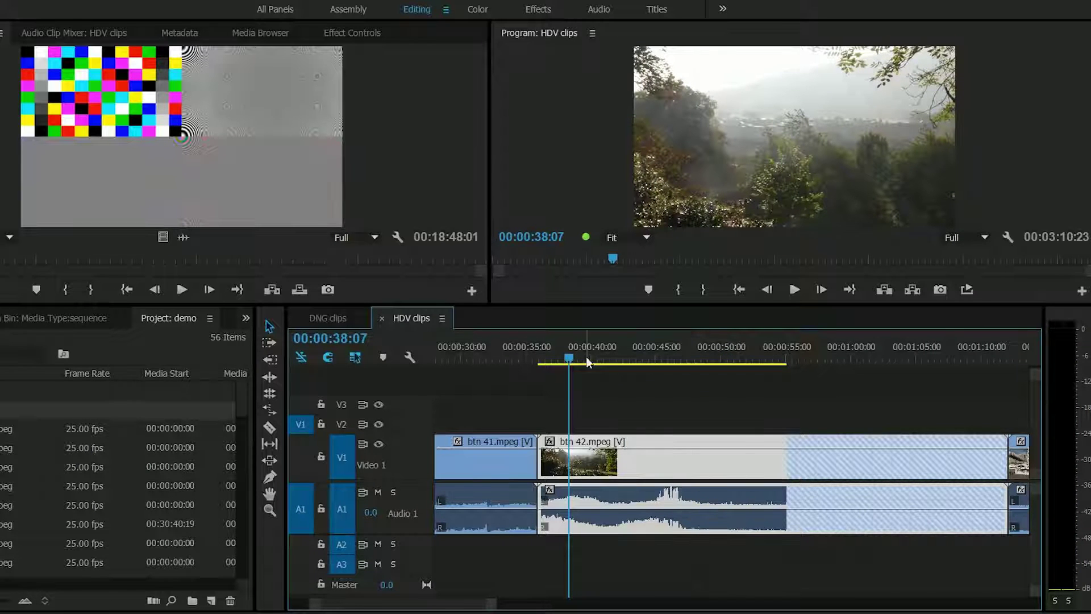
{"action": "left_click_drag", "start_coordinate": [634, 356], "coordinate": [652, 356]}
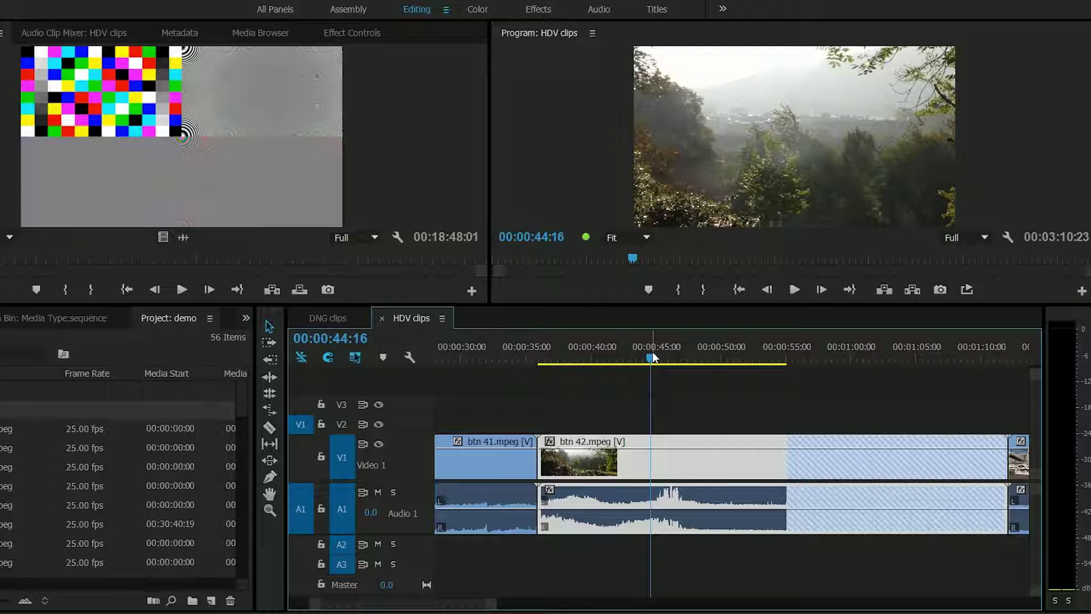
{"action": "right_click", "coordinate": [680, 462]}
{"action": "left_click", "coordinate": [726, 527]}
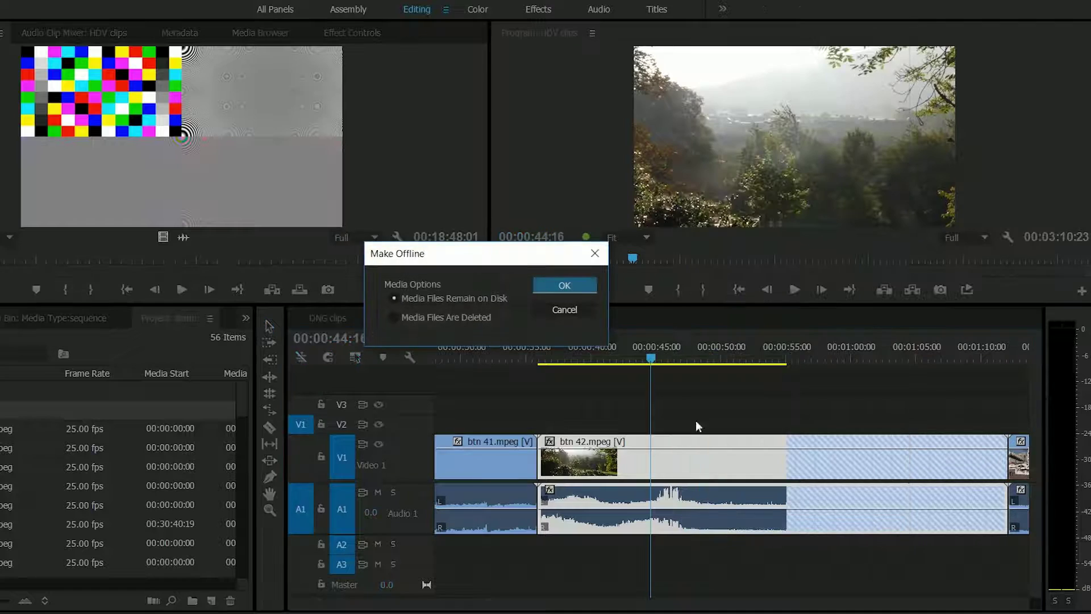
{"action": "left_click", "coordinate": [564, 285]}
Open Link Media for the offline btn 42.mpeg clip and examine the Media Start, Tape Name, Clip ID and Relink others automatically options.
{"action": "right_click", "coordinate": [733, 461]}
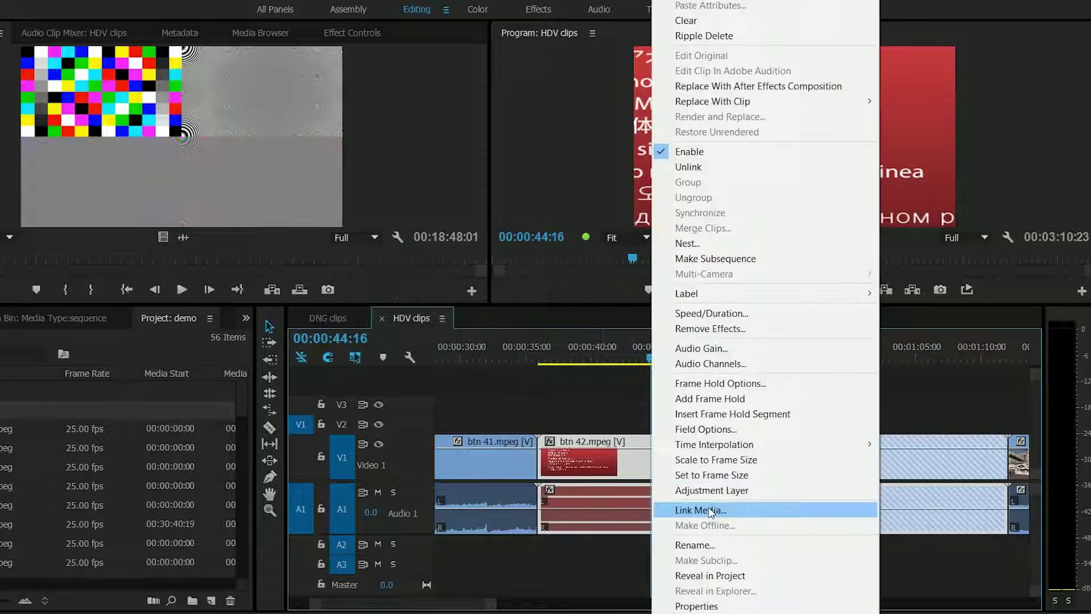
{"action": "left_click", "coordinate": [762, 502]}
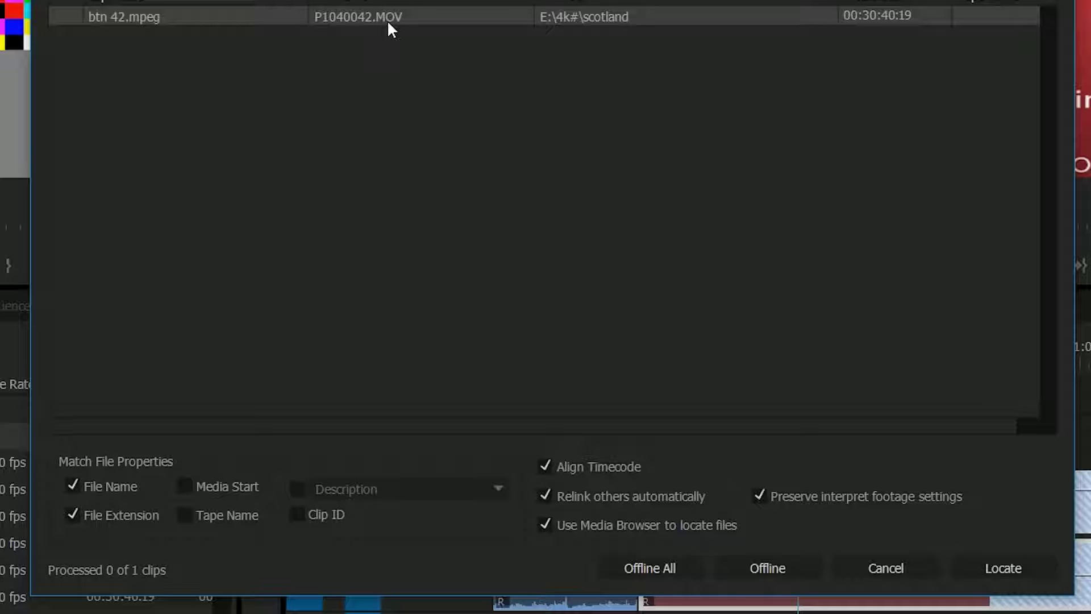
{"action": "left_click", "coordinate": [224, 487]}
{"action": "left_click", "coordinate": [247, 523]}
{"action": "left_click", "coordinate": [188, 484]}
{"action": "left_click", "coordinate": [187, 515]}
{"action": "left_click", "coordinate": [187, 517]}
{"action": "left_click", "coordinate": [327, 516]}
{"action": "left_click", "coordinate": [545, 497]}
{"action": "left_click", "coordinate": [546, 498]}
Open the file browser to locate P1040042.MOV and filter the displayed files to MPEG Movie.
{"action": "left_click", "coordinate": [1004, 568]}
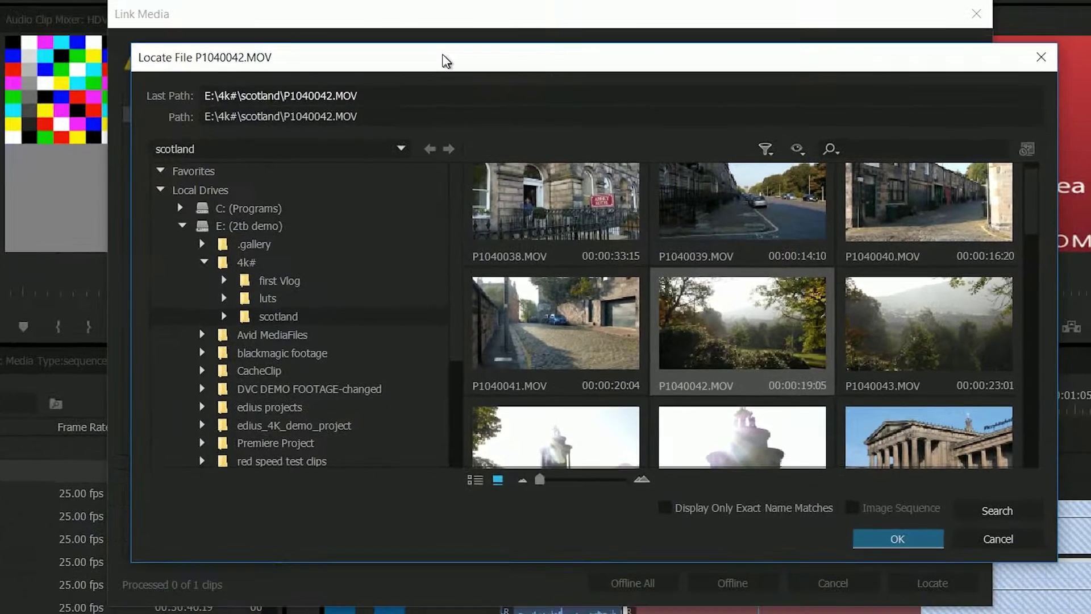
{"action": "left_click_drag", "start_coordinate": [447, 61], "coordinate": [475, 54]}
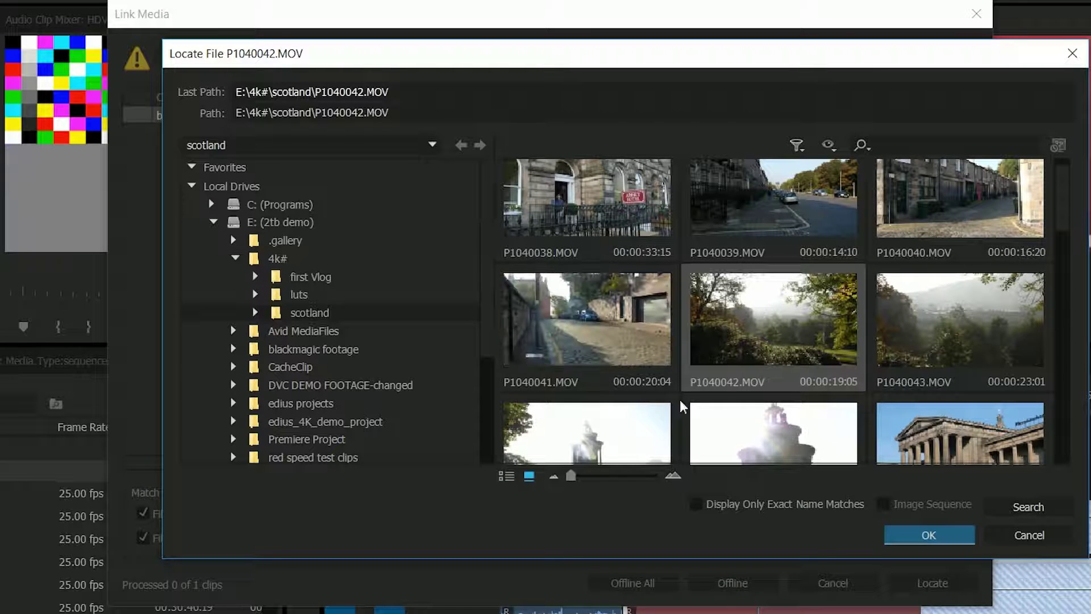
{"action": "left_click", "coordinate": [797, 145]}
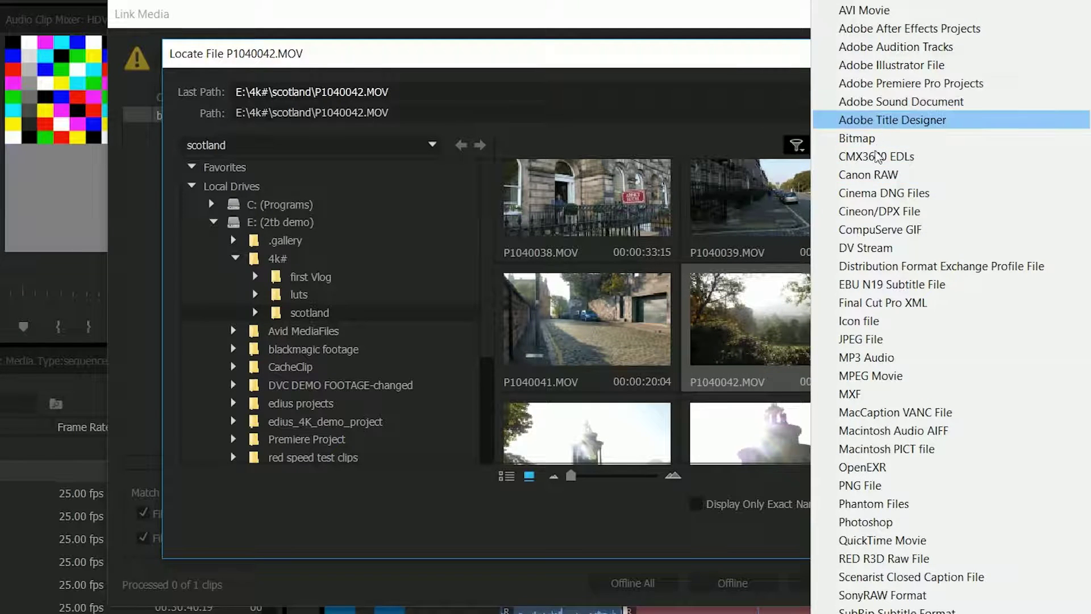
{"action": "left_click", "coordinate": [889, 378]}
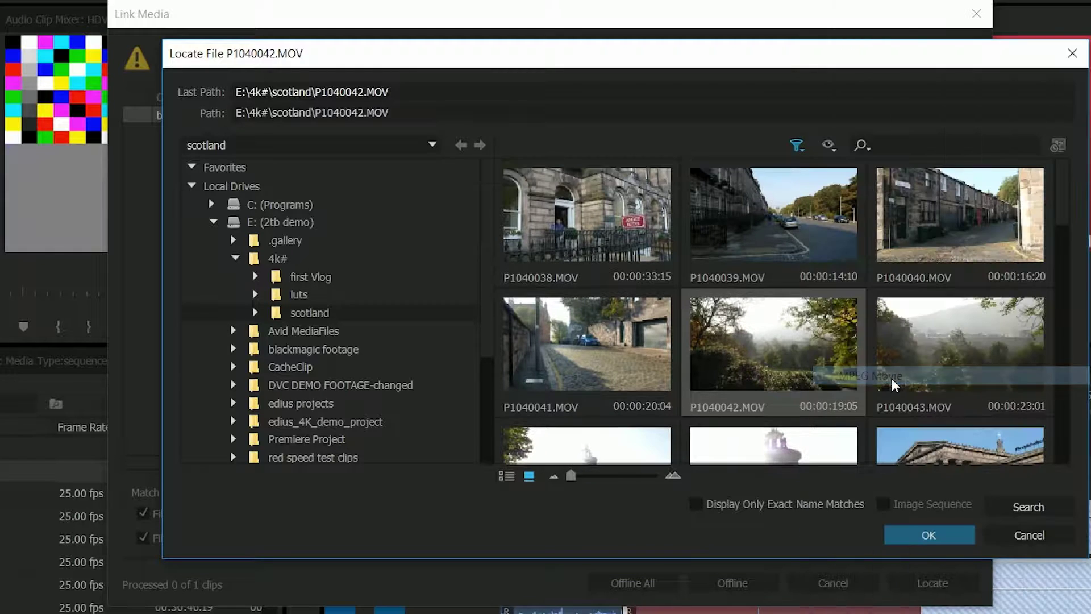
Browse to the Richard trains folder under avchd and display its contents as AVCHD.
{"action": "left_click", "coordinate": [829, 145]}
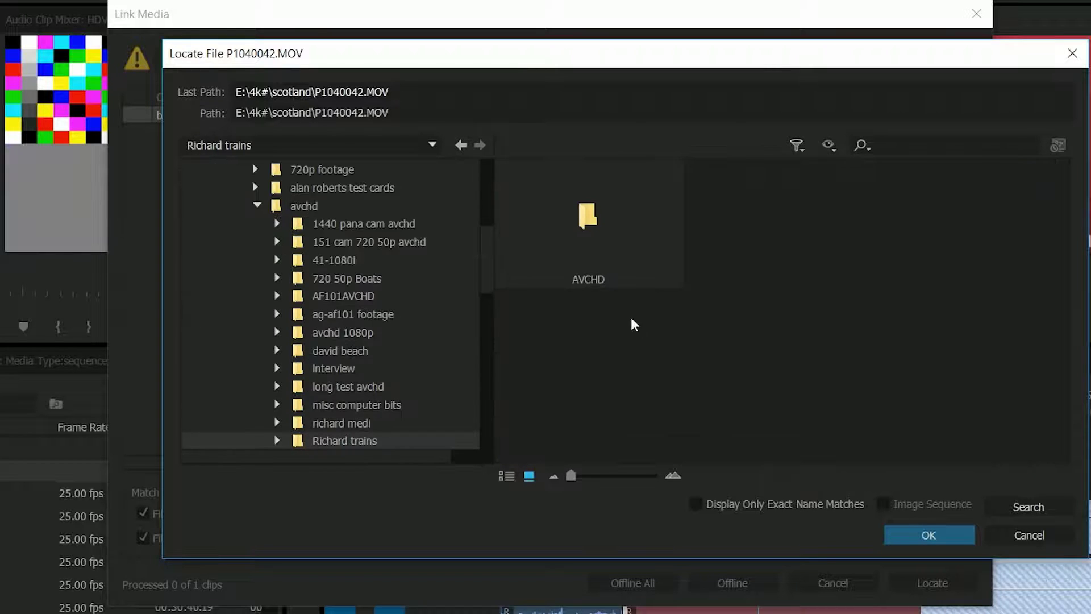
{"action": "left_click", "coordinate": [825, 145]}
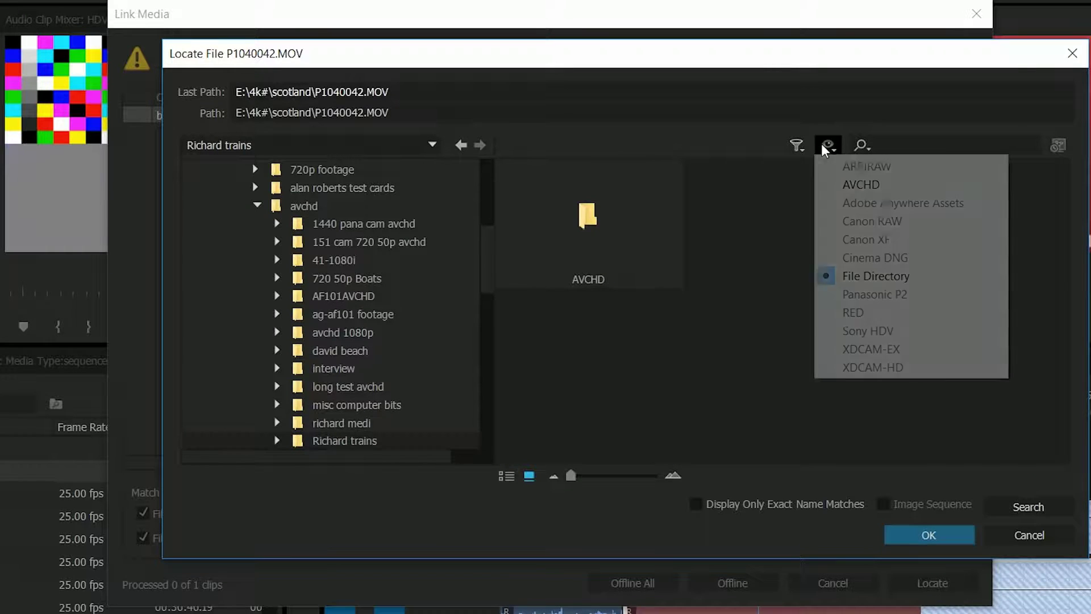
{"action": "left_click", "coordinate": [861, 185]}
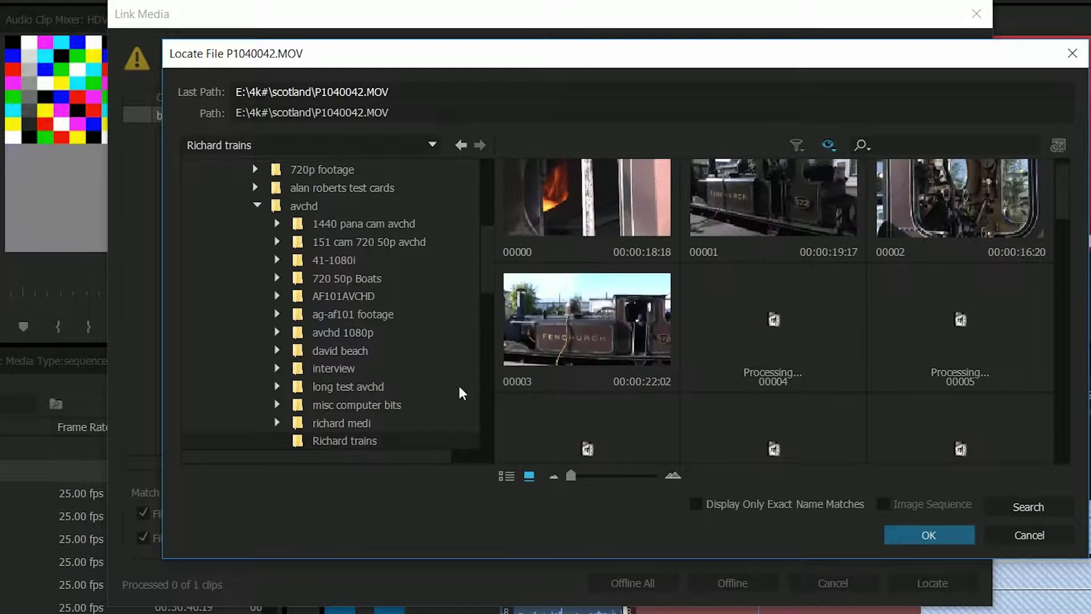
Switch the Richard trains folder back to File Directory view and open its AVCHD structure down to the CLIPINF folder.
{"action": "left_click", "coordinate": [837, 149]}
{"action": "left_click", "coordinate": [876, 276]}
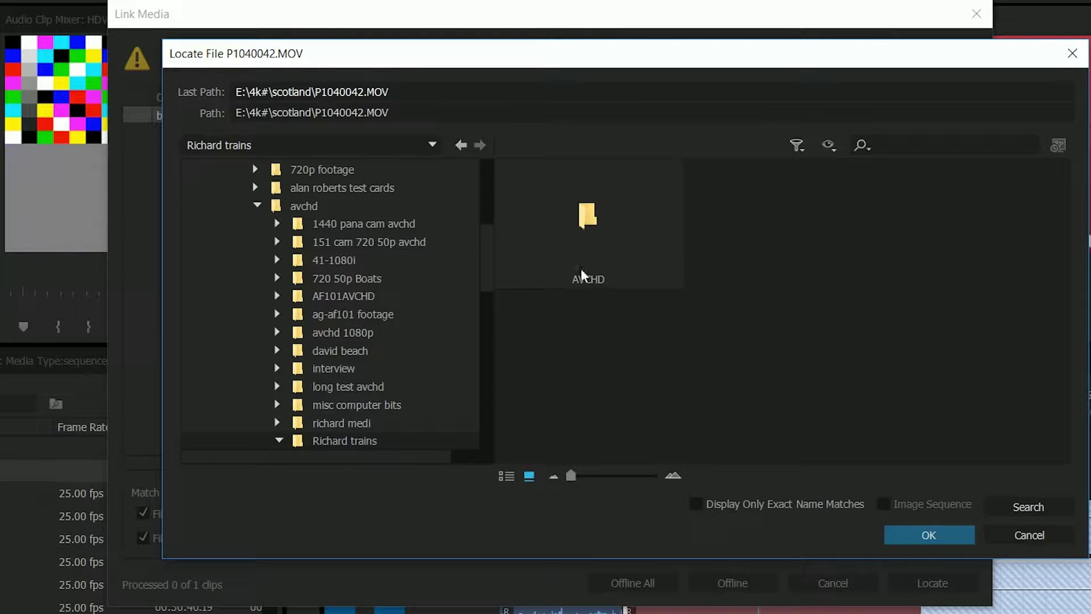
{"action": "double_click", "coordinate": [607, 263]}
{"action": "double_click", "coordinate": [607, 263]}
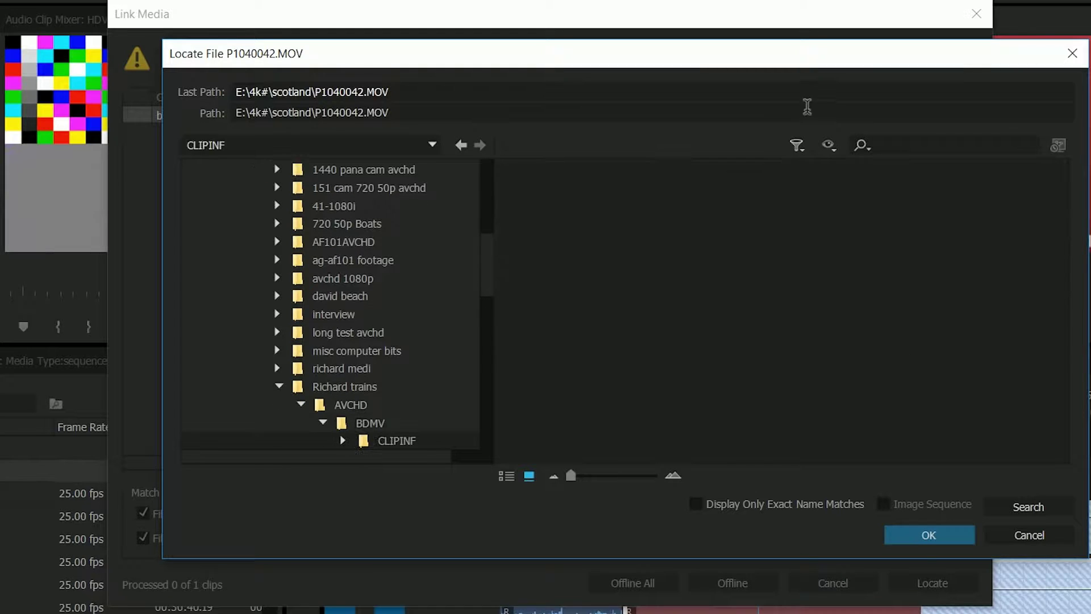
Return to the Richard trains folder, review its available directory views and close the file browser.
{"action": "left_click", "coordinate": [827, 147]}
{"action": "left_click", "coordinate": [891, 144]}
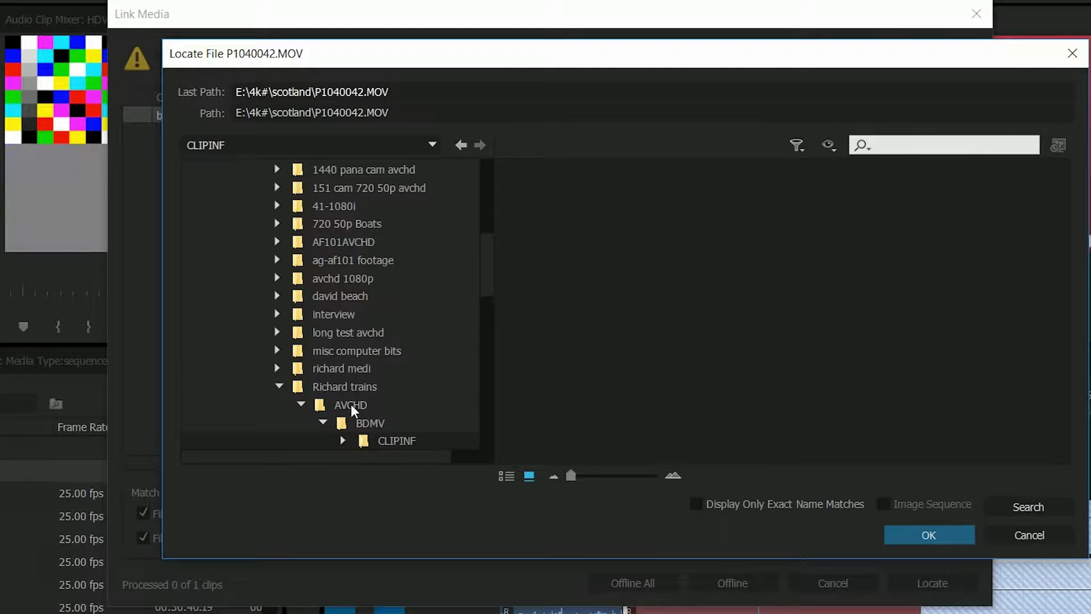
{"action": "left_click", "coordinate": [466, 391]}
{"action": "left_click", "coordinate": [829, 145]}
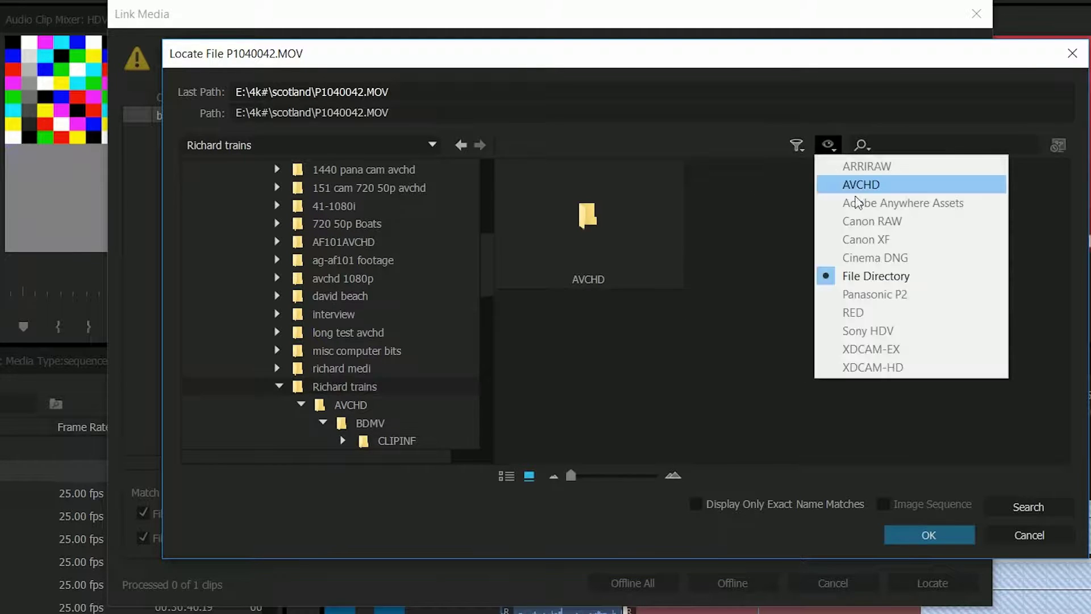
{"action": "key", "text": "Escape"}
{"action": "key", "text": "Escape"}
Try locating P1040042.MOV without the Media Browser, displaying only exact name matches in the scotland folder.
{"action": "left_click", "coordinate": [546, 546]}
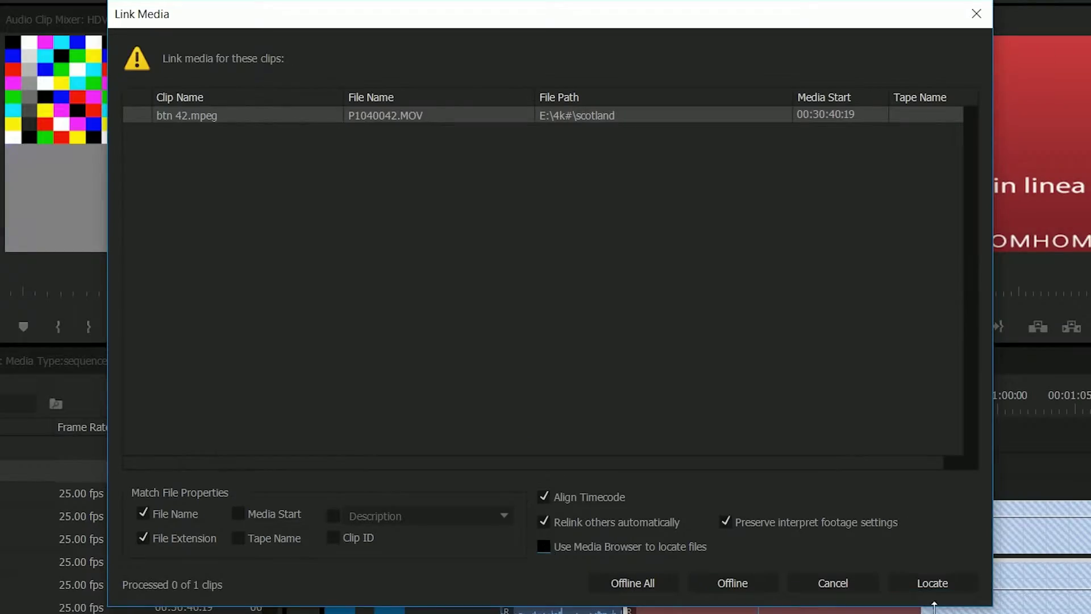
{"action": "left_click", "coordinate": [932, 584]}
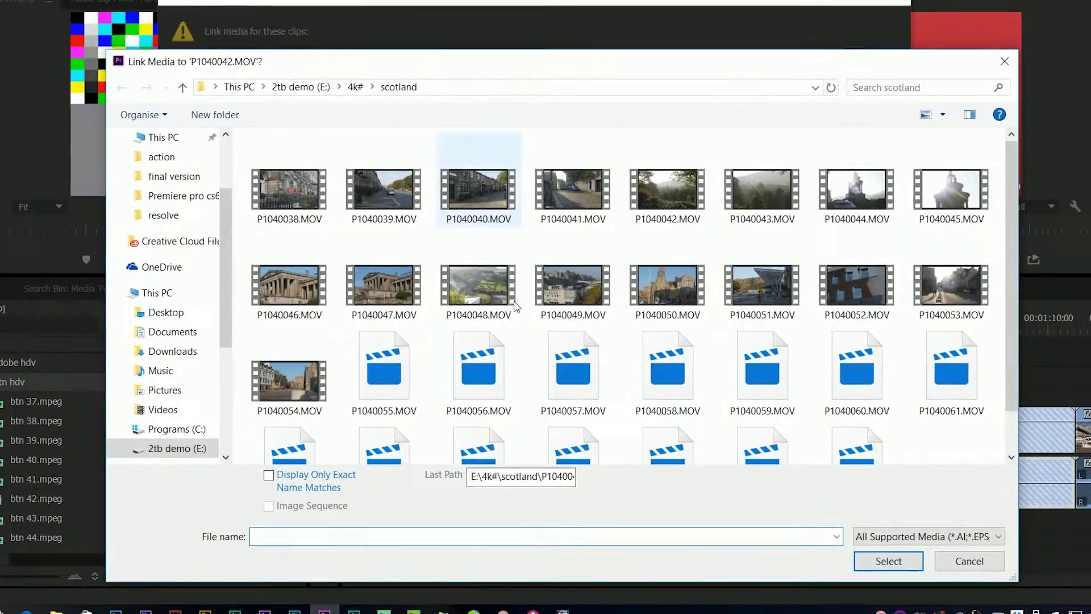
{"action": "left_click", "coordinate": [269, 475]}
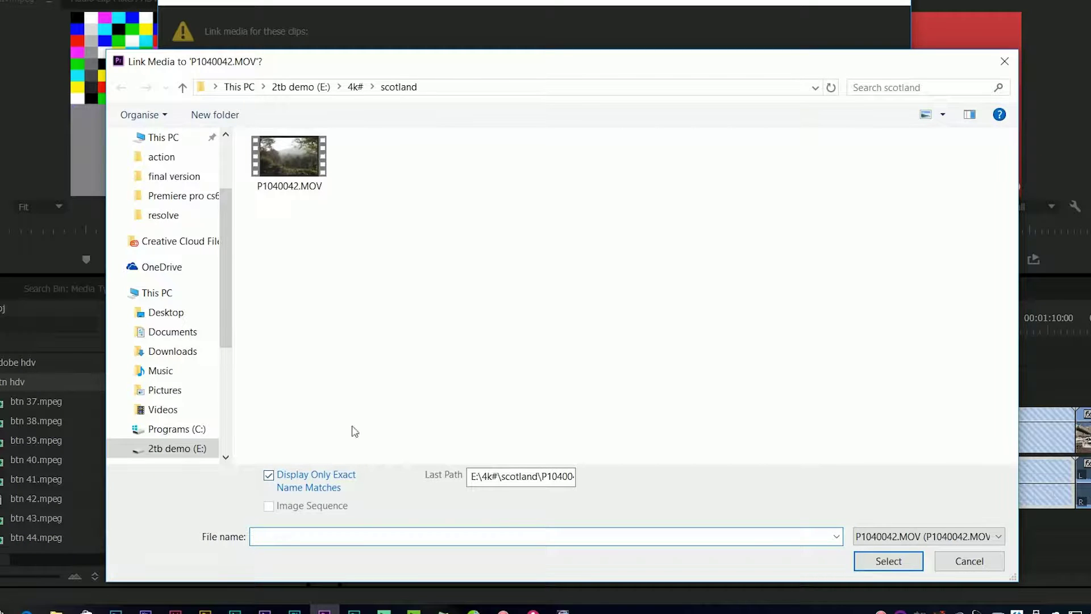
{"action": "left_click_drag", "start_coordinate": [1018, 266], "coordinate": [755, 250]}
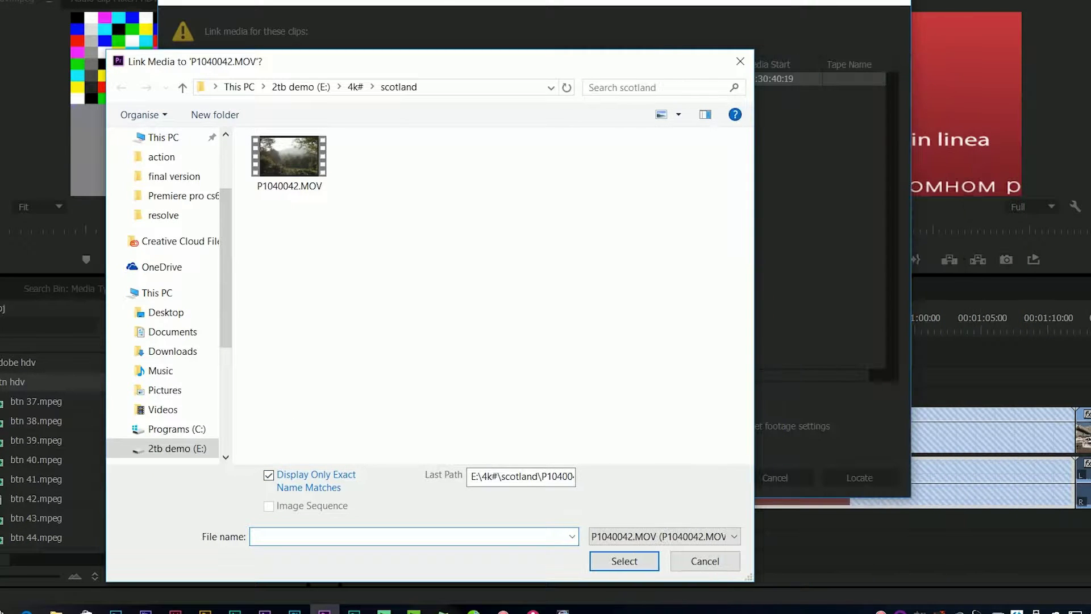
{"action": "left_click_drag", "start_coordinate": [419, 66], "coordinate": [418, 0]}
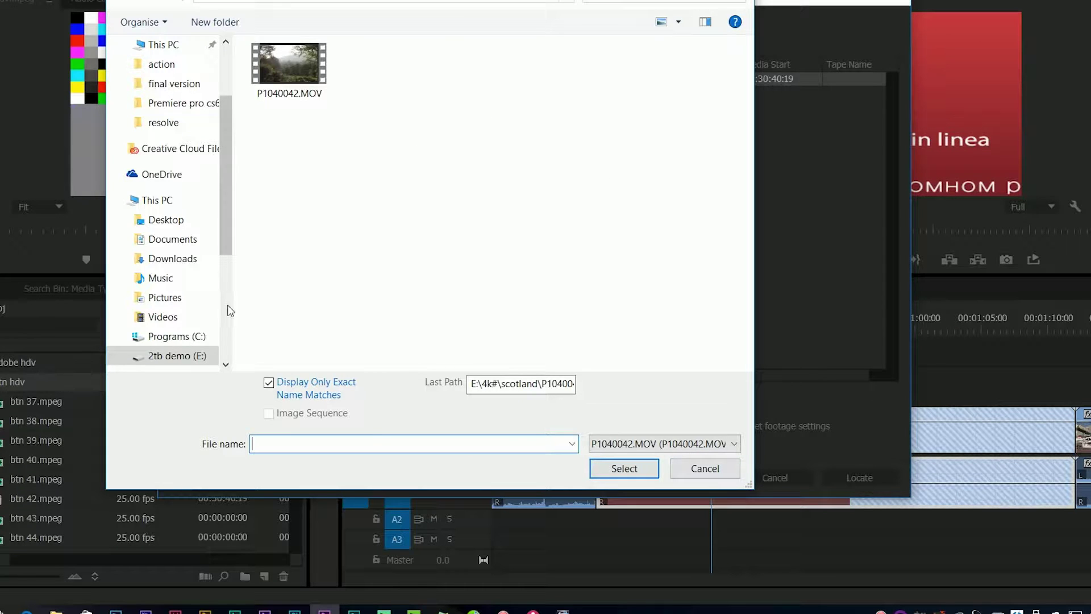
{"action": "left_click", "coordinate": [705, 469]}
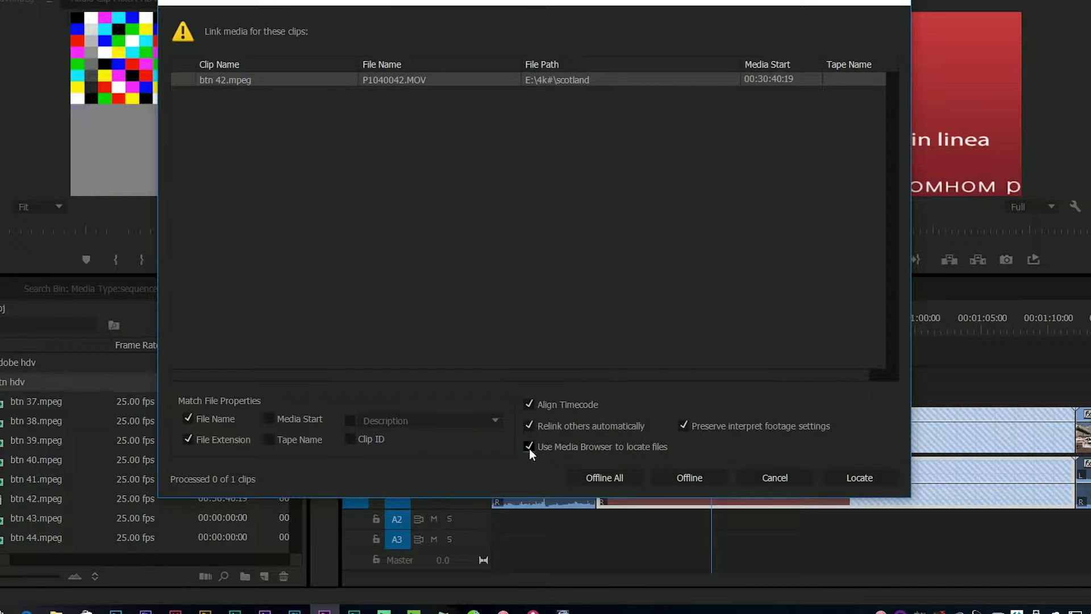
Try locating the clip without the Media Browser again, turning off exact name matches and choosing beach.mpeg as the replacement.
{"action": "left_click", "coordinate": [529, 447]}
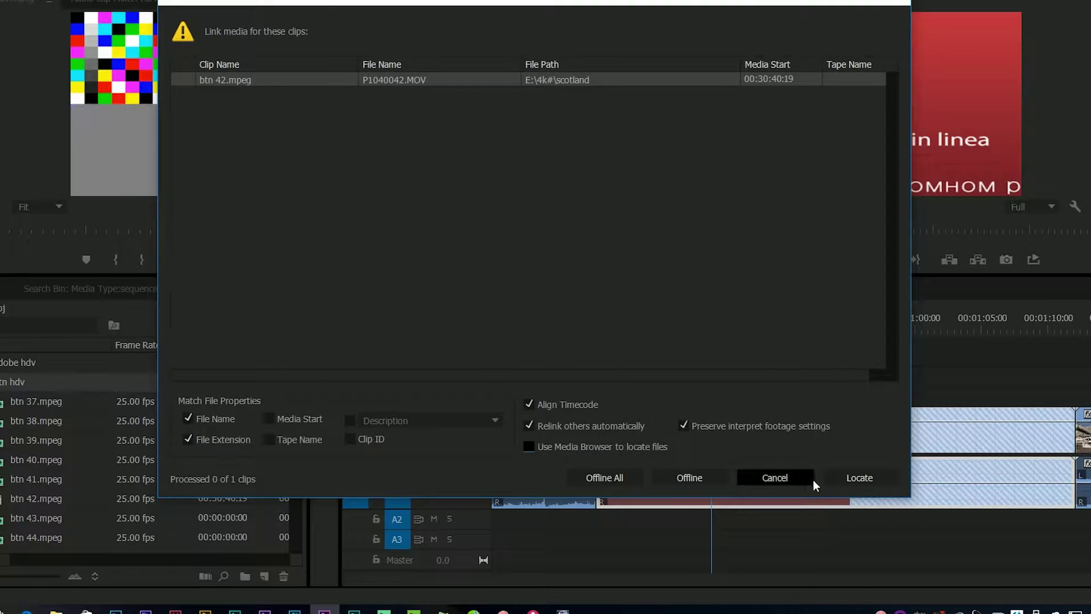
{"action": "left_click", "coordinate": [858, 477]}
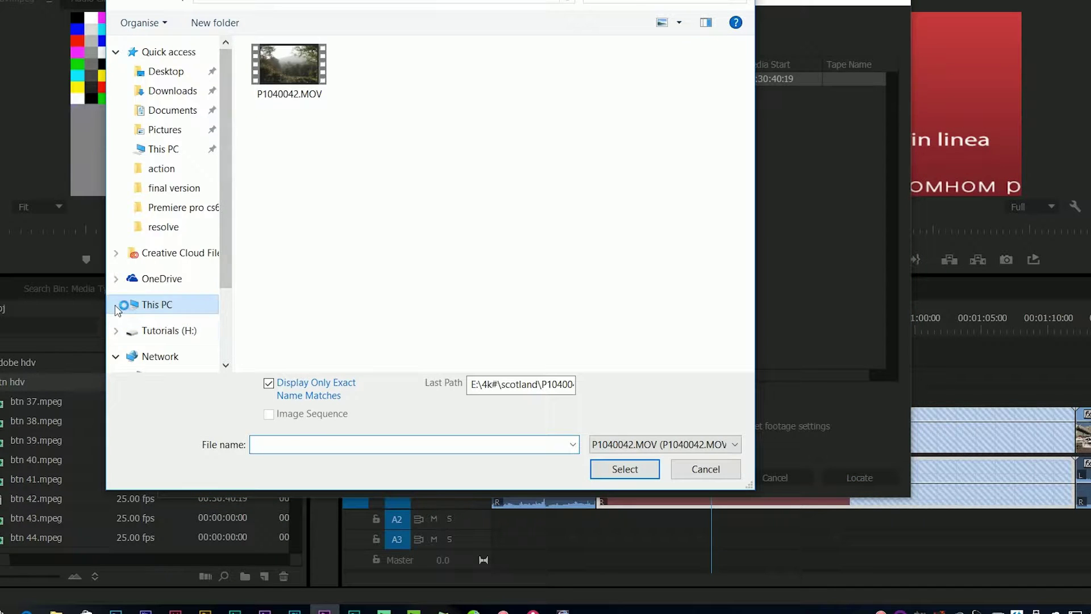
{"action": "left_click", "coordinate": [283, 385]}
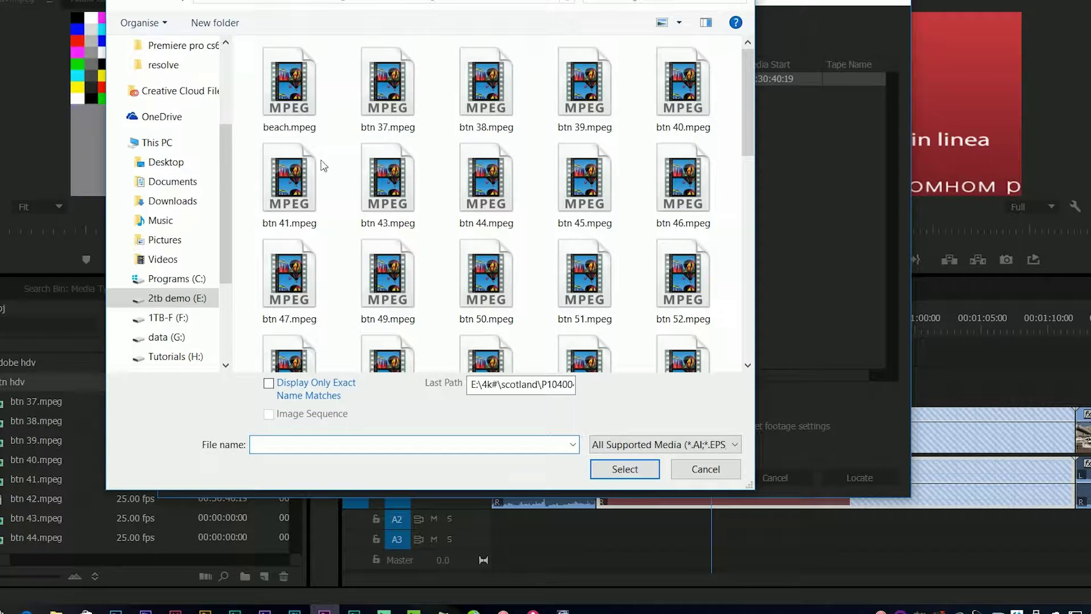
{"action": "left_click", "coordinate": [288, 82]}
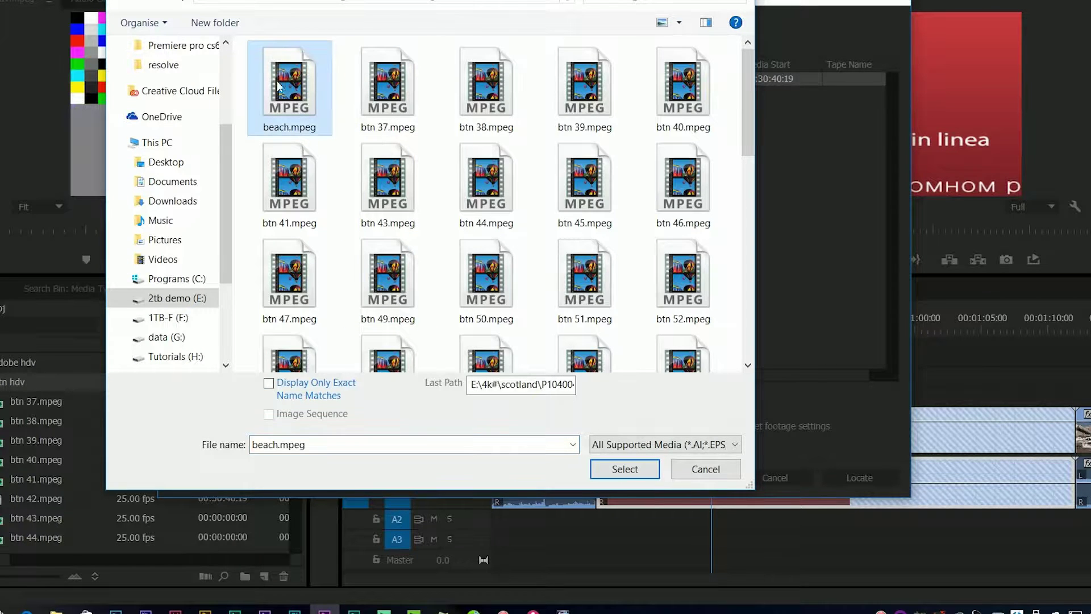
{"action": "mouse_move", "coordinate": [423, 105]}
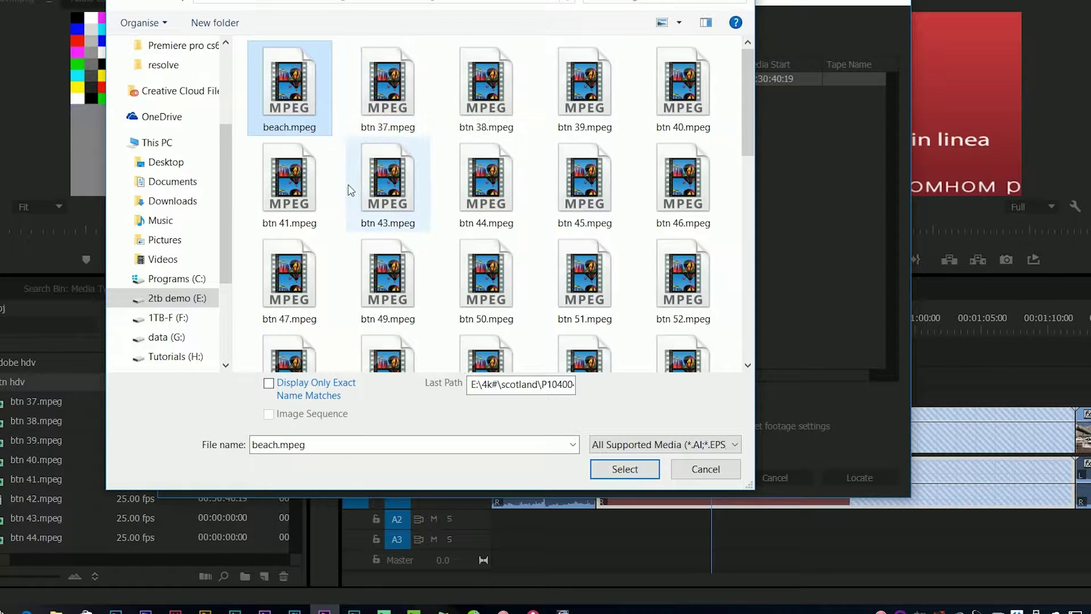
{"action": "mouse_move", "coordinate": [299, 91]}
{"action": "mouse_move", "coordinate": [355, 226]}
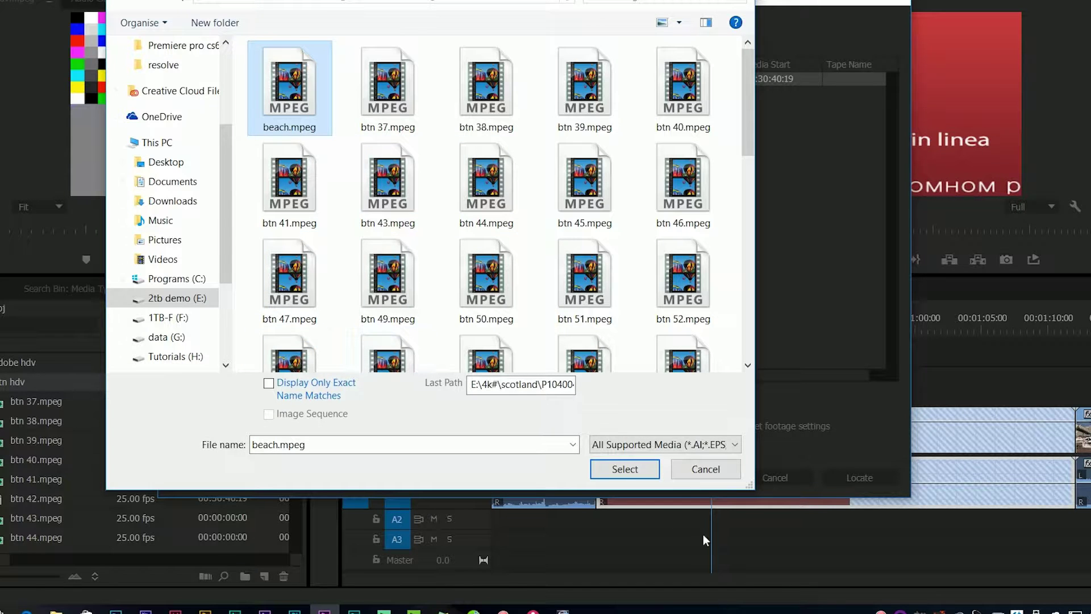
{"action": "left_click", "coordinate": [703, 471]}
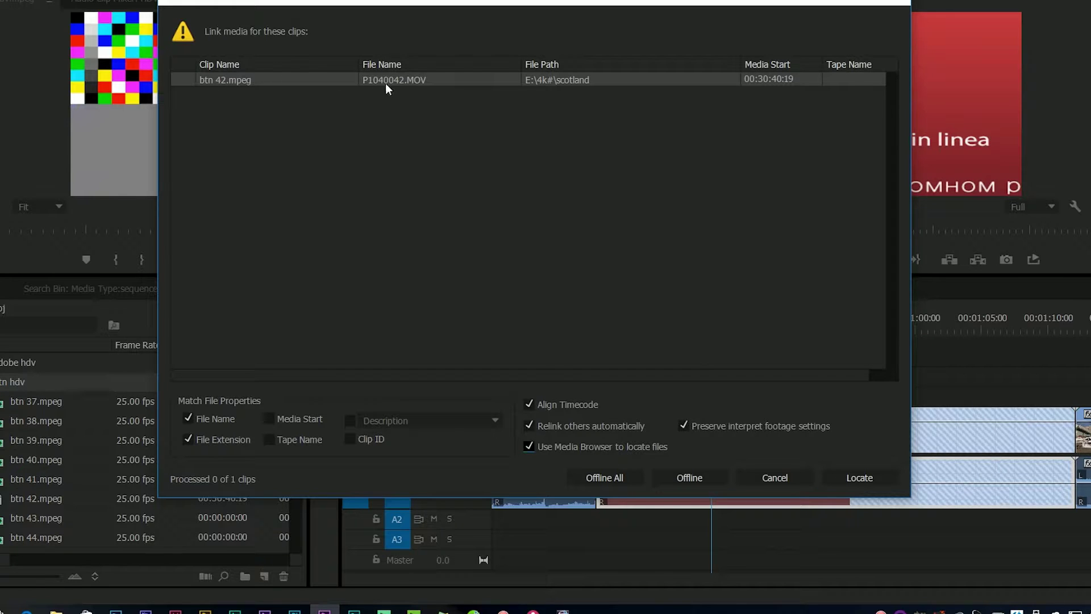
Turn off Use Media Browser to locate files, browse to the brighton hdv folder under basics and choose beach.mpeg.
{"action": "left_click", "coordinate": [535, 446]}
{"action": "left_click", "coordinate": [861, 476]}
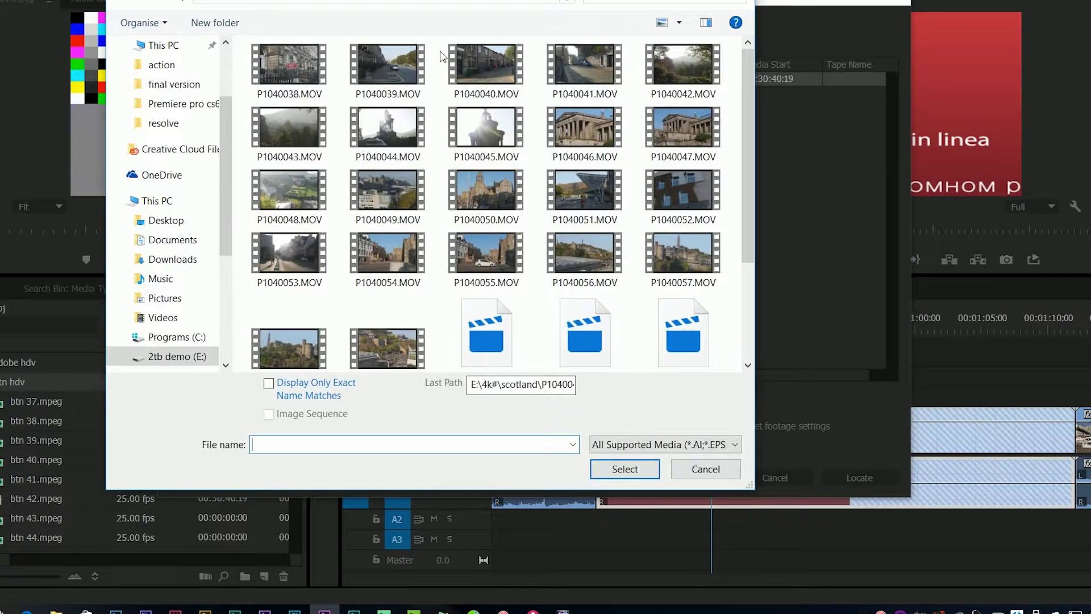
{"action": "left_click", "coordinate": [309, 2]}
{"action": "double_click", "coordinate": [307, 140]}
{"action": "double_click", "coordinate": [304, 126]}
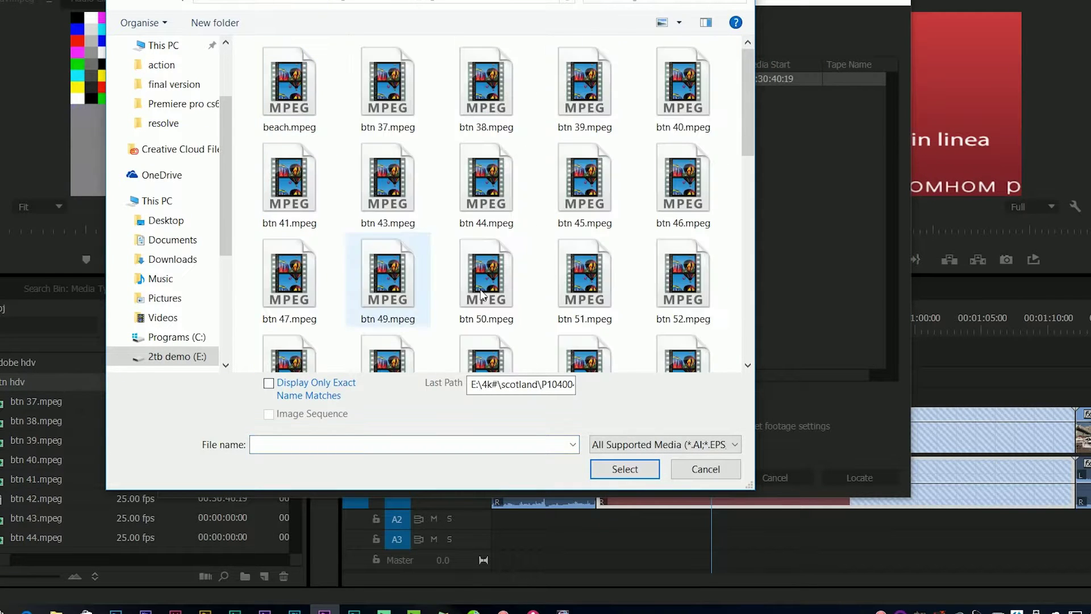
{"action": "left_click", "coordinate": [290, 85]}
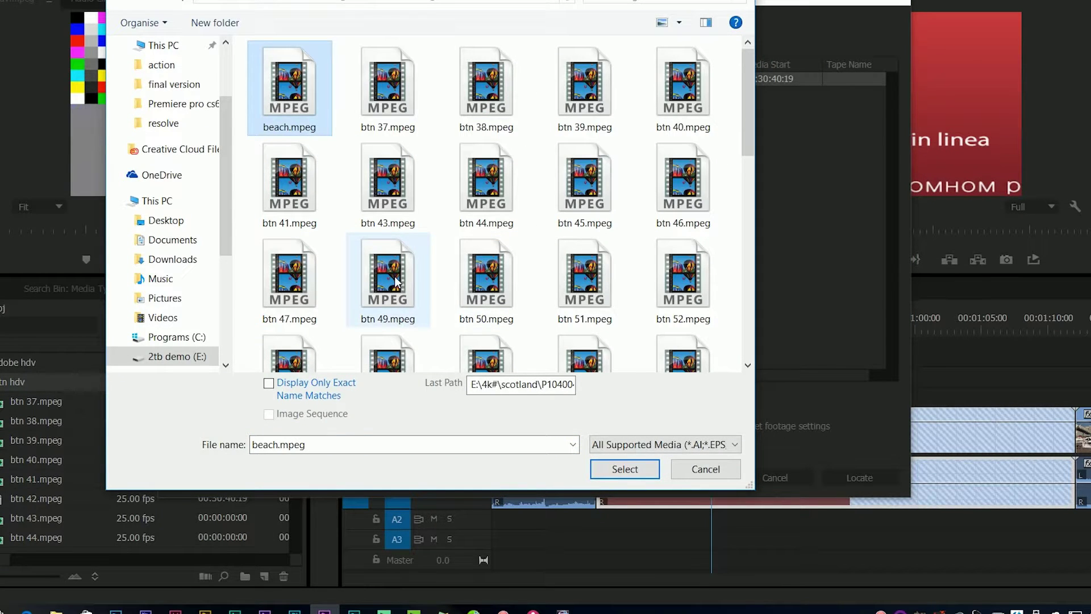
Link the offline btn 42.mpeg clip to beach.mpeg and preview it at 00:00:45:10 in the HDV clips sequence.
{"action": "left_click_drag", "start_coordinate": [338, 0], "coordinate": [495, 43]}
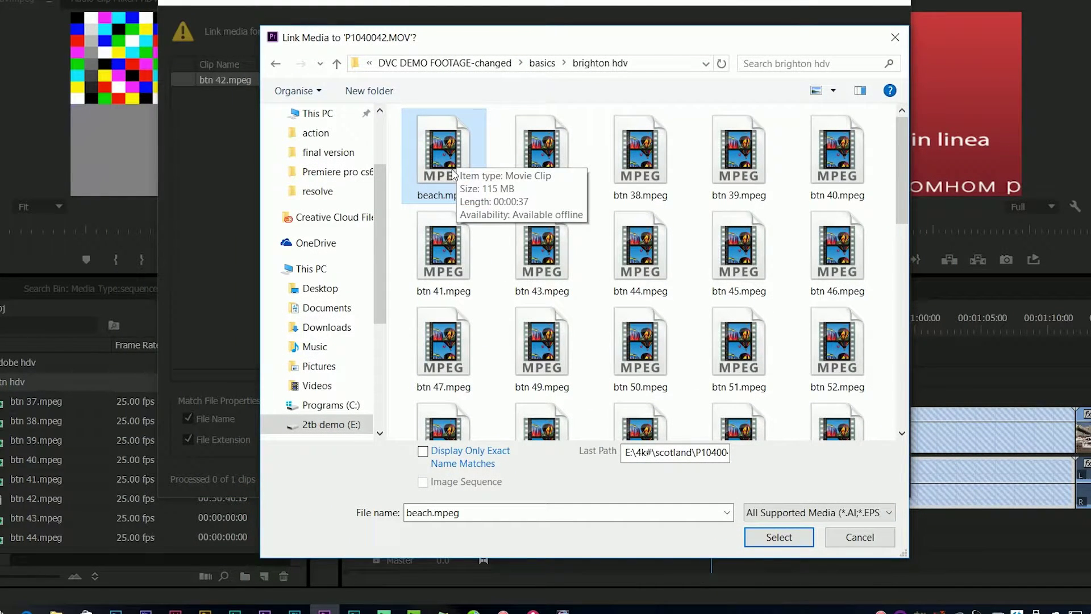
{"action": "left_click_drag", "start_coordinate": [426, 38], "coordinate": [427, 104]}
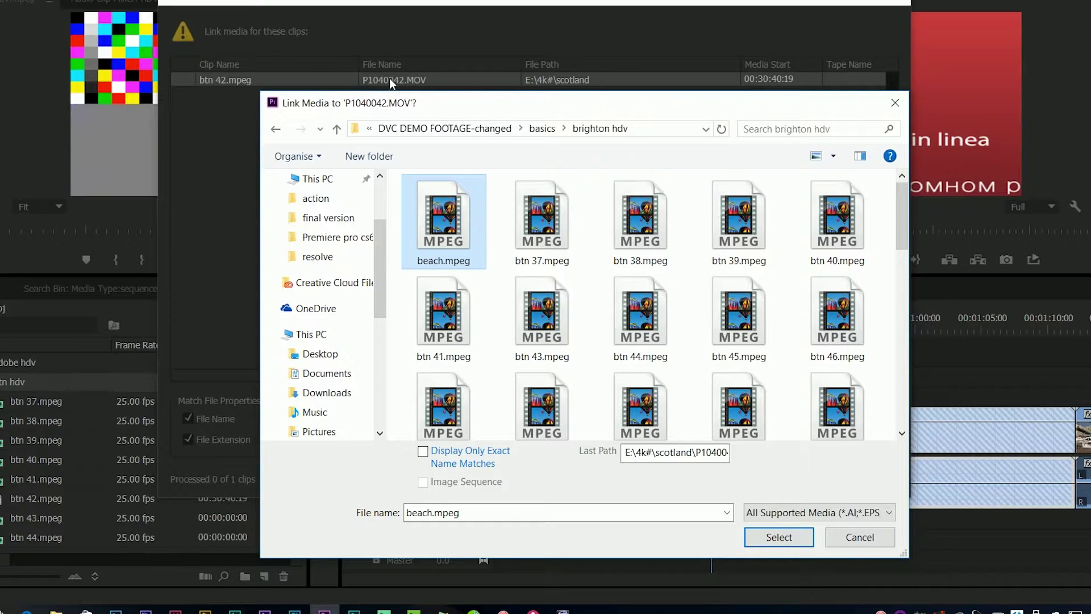
{"action": "left_click", "coordinate": [792, 541]}
{"action": "left_click", "coordinate": [723, 336]}
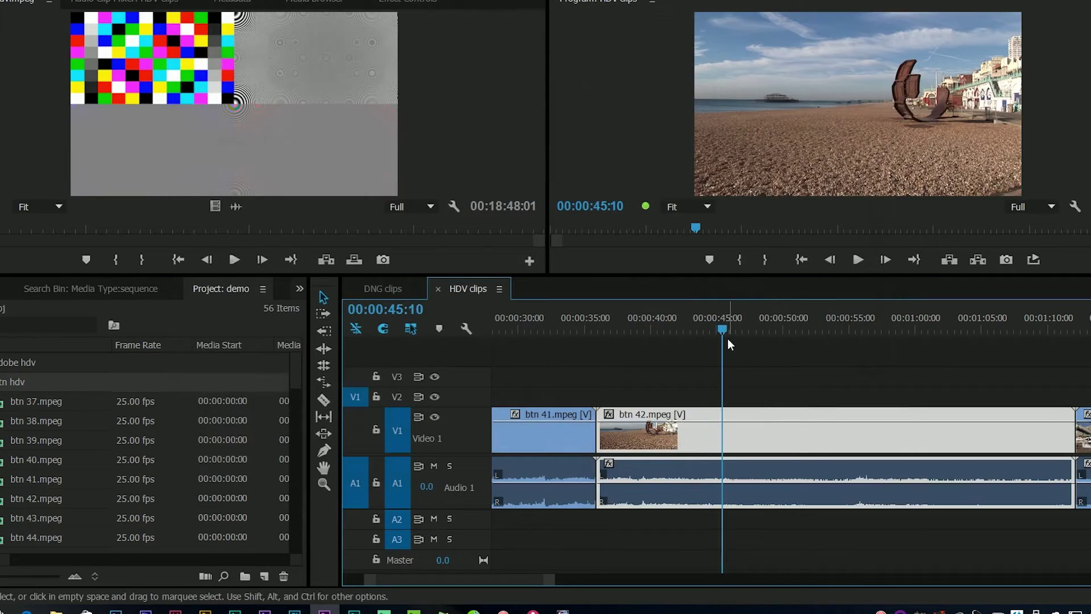